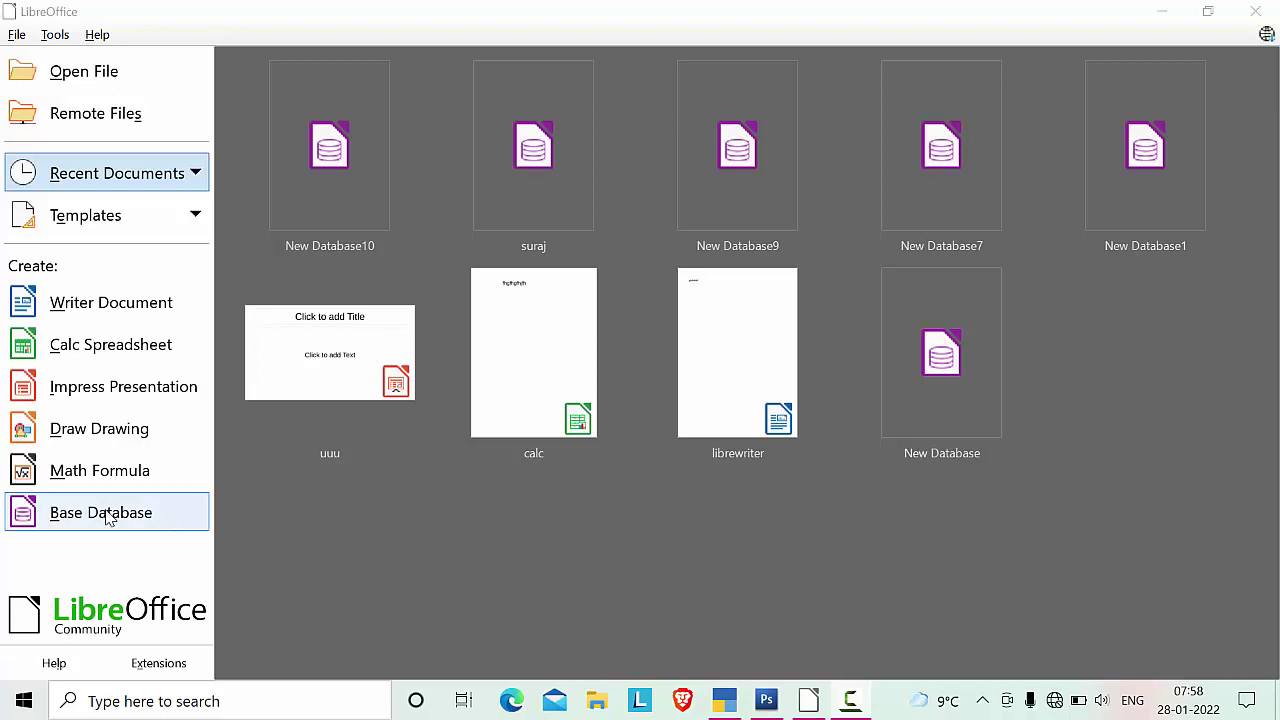
Create a new unregistered embedded Base database and save it as New Database14.odb
click(107, 516)
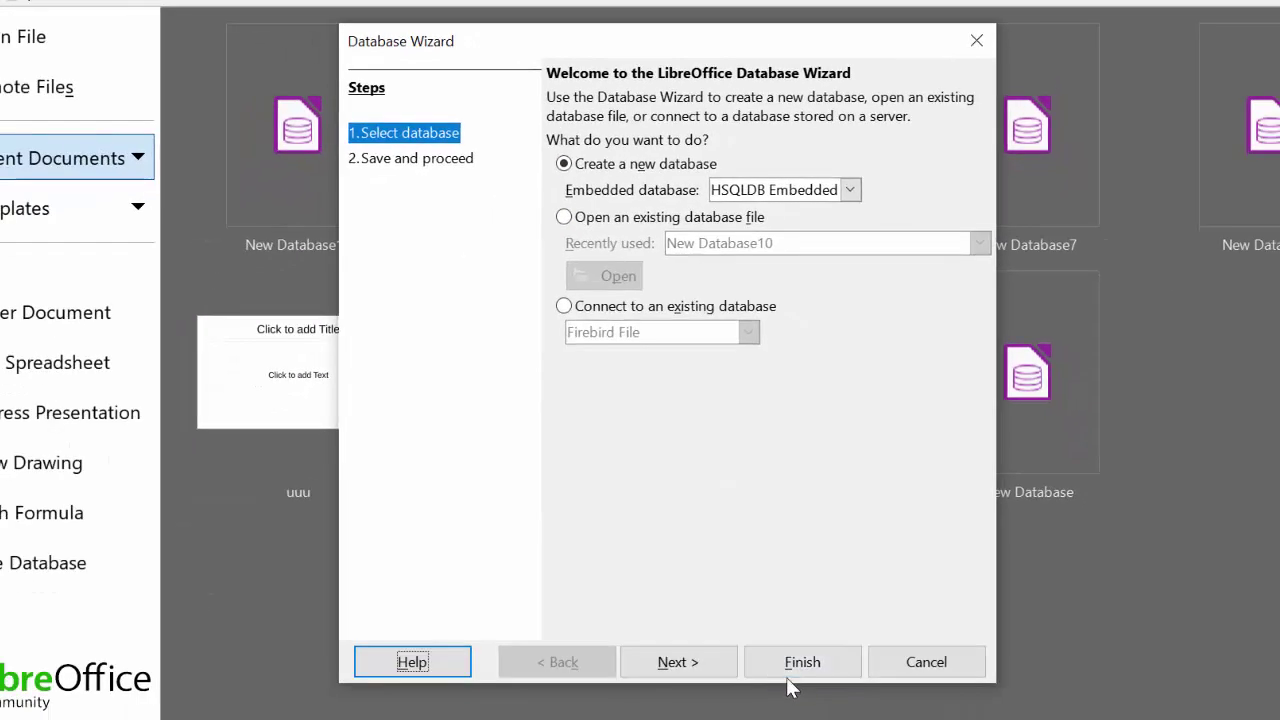
click(679, 663)
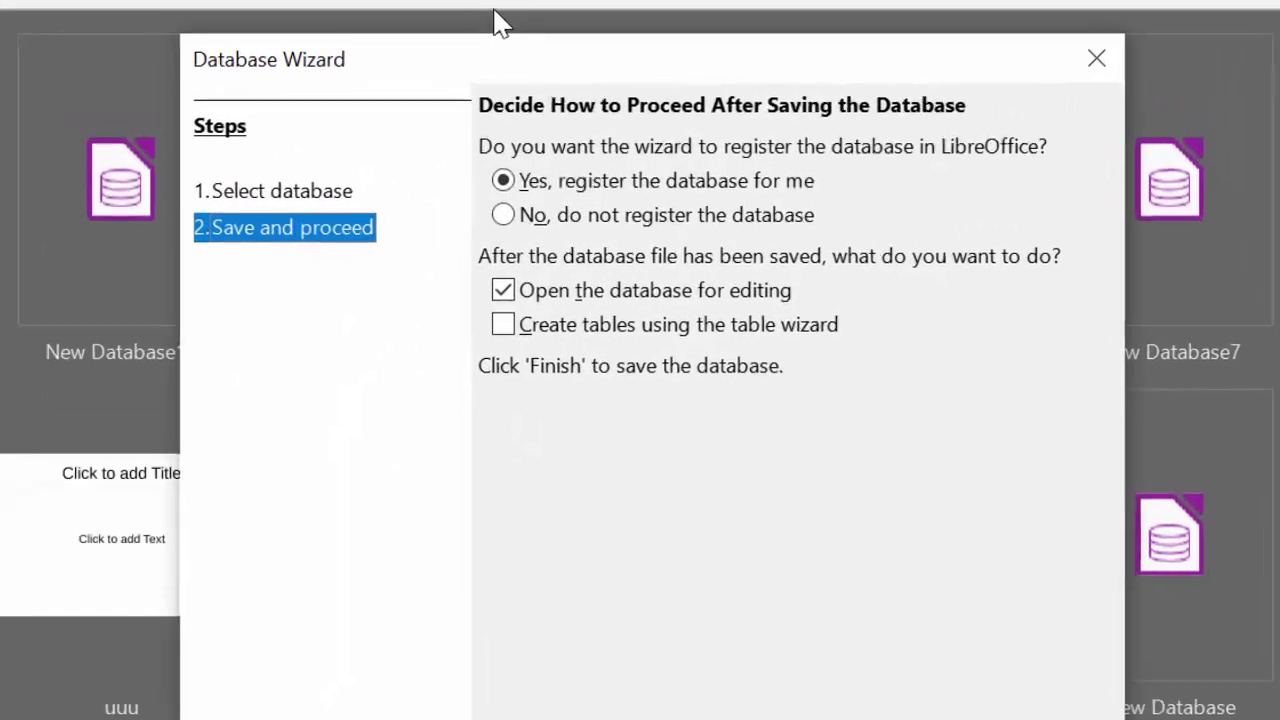
click(522, 222)
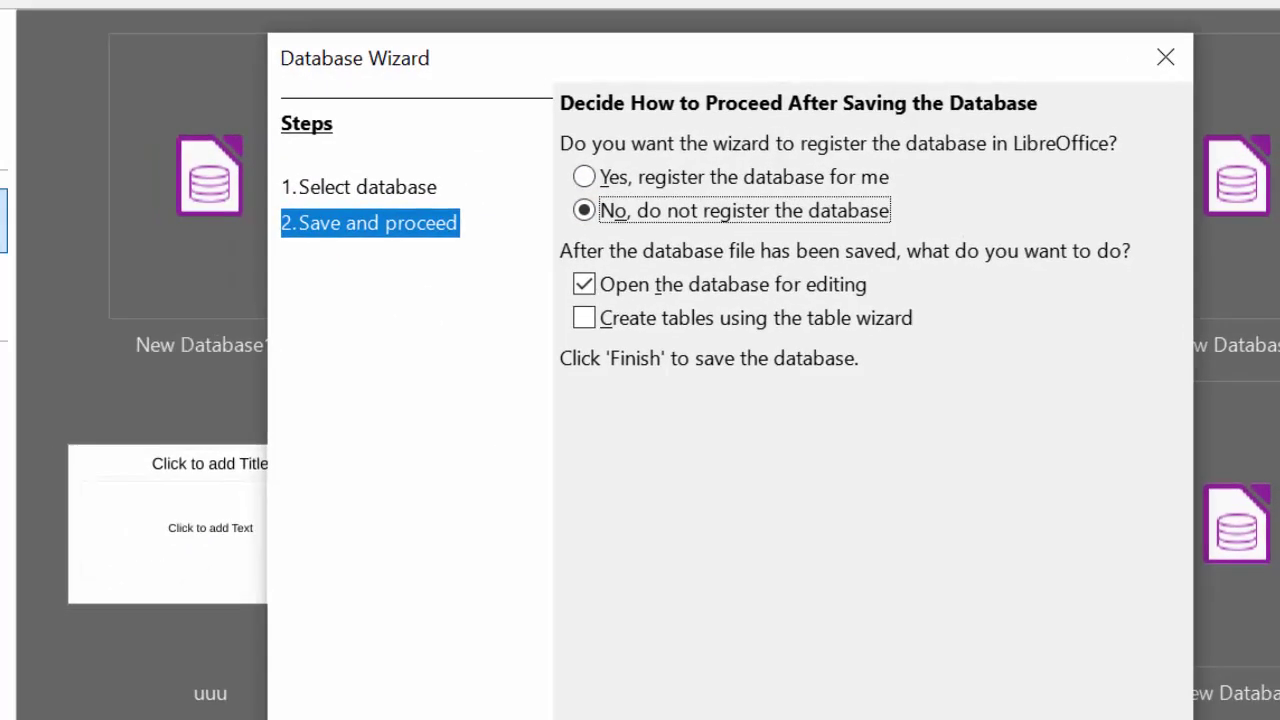
click(583, 710)
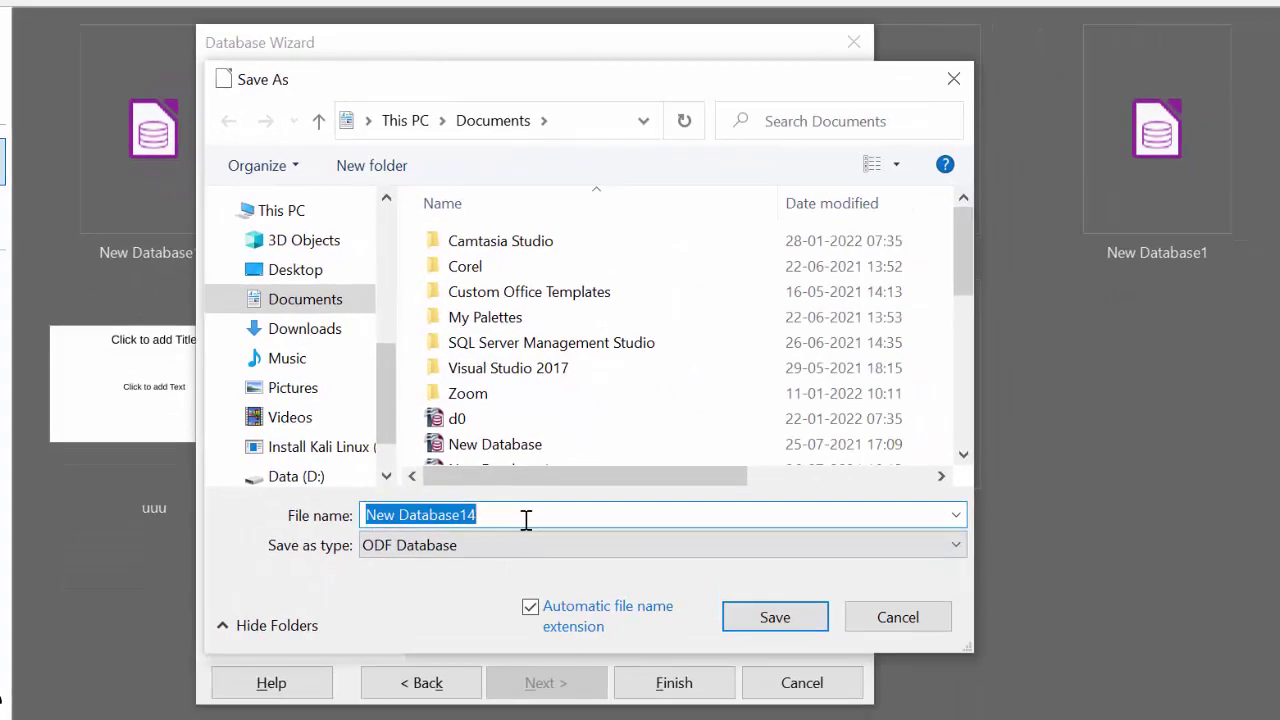
click(750, 622)
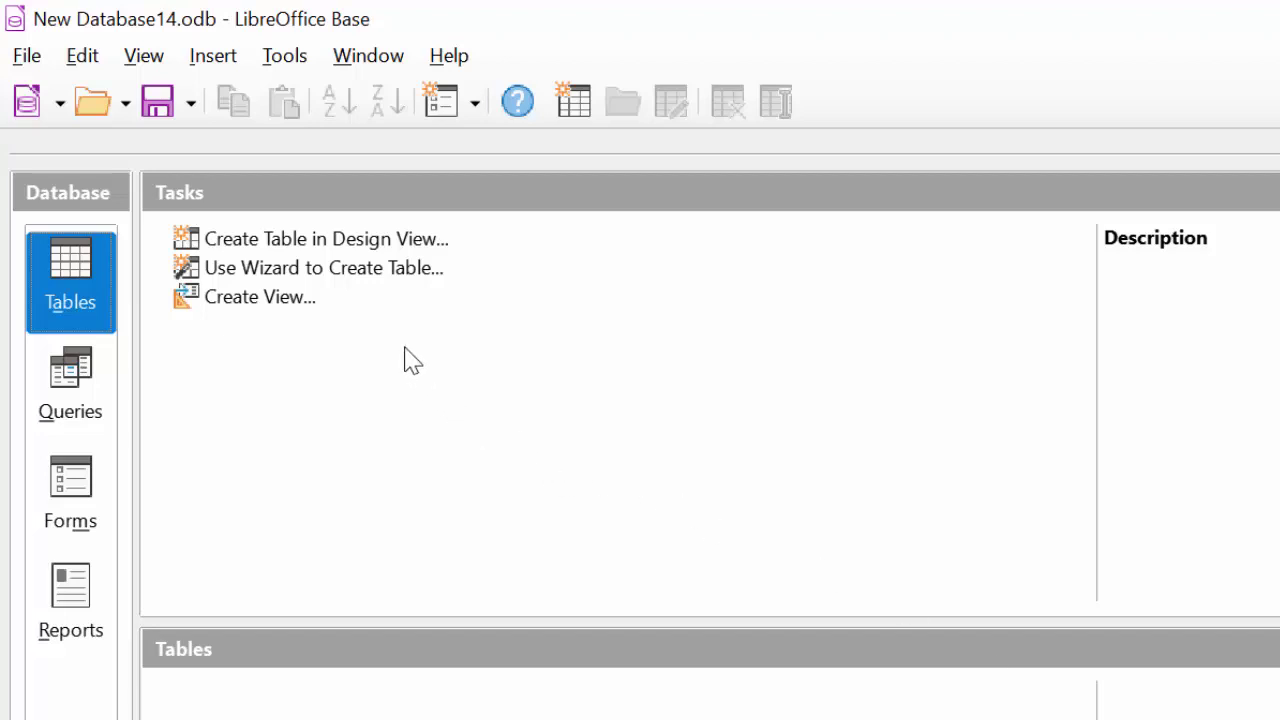
Start a table design with a Name of Student field and widen the Field Name column
click(341, 251)
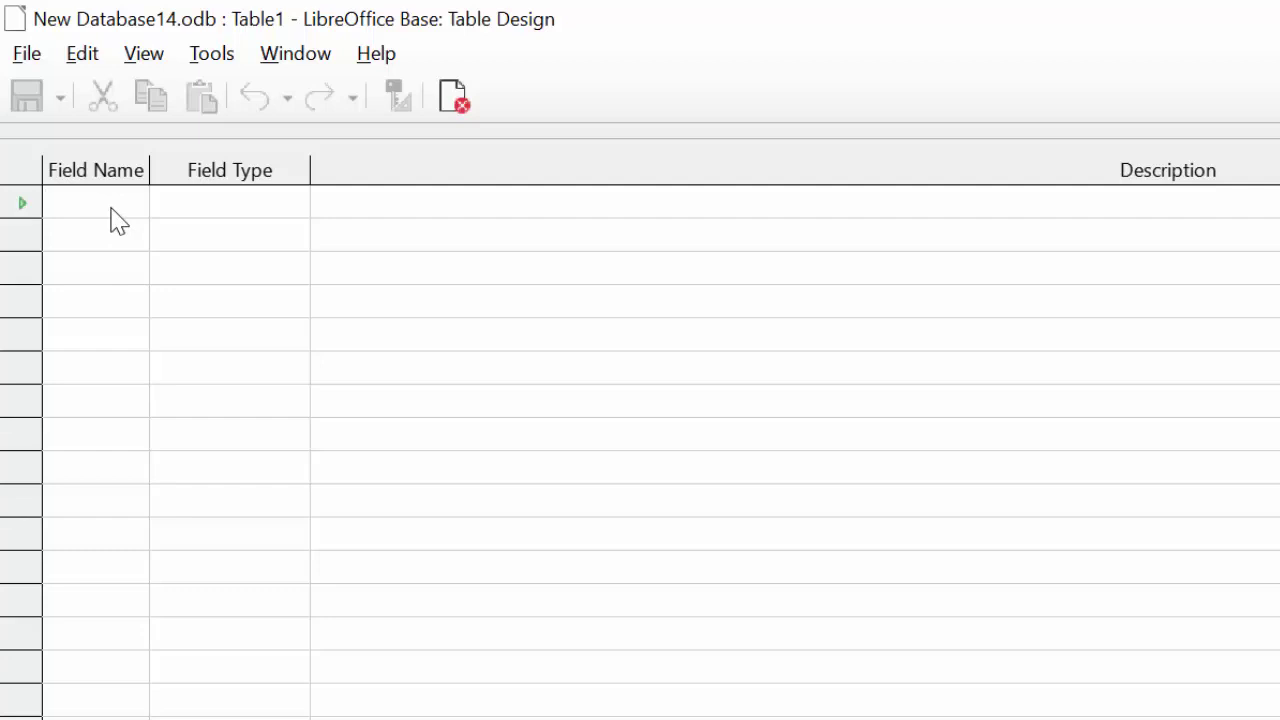
text(Na)
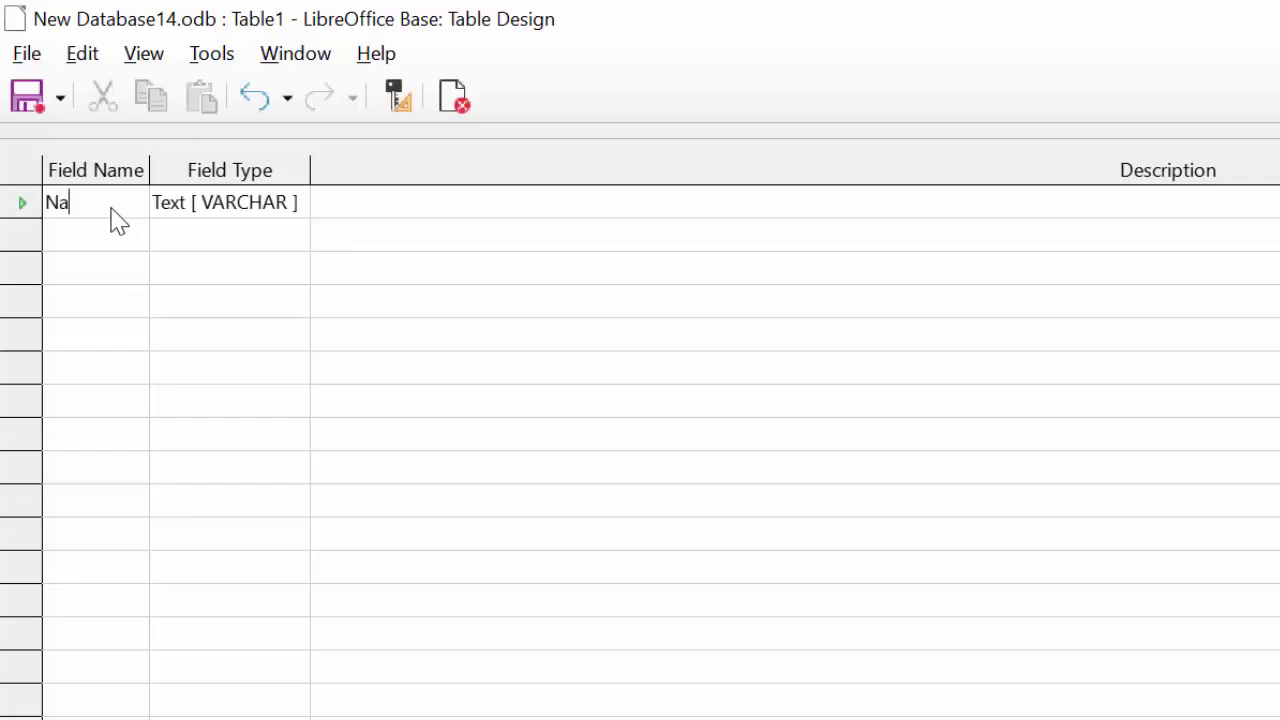
text(me)
text(t)
text(uden)
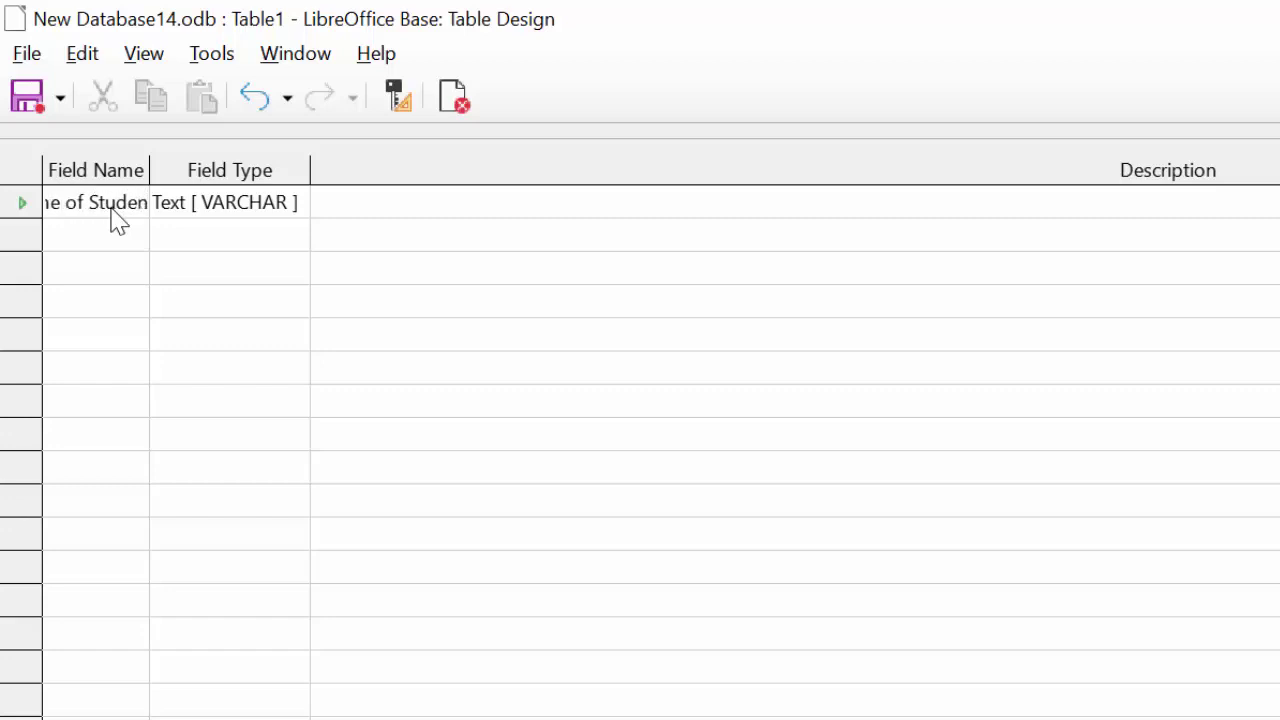
text(t)
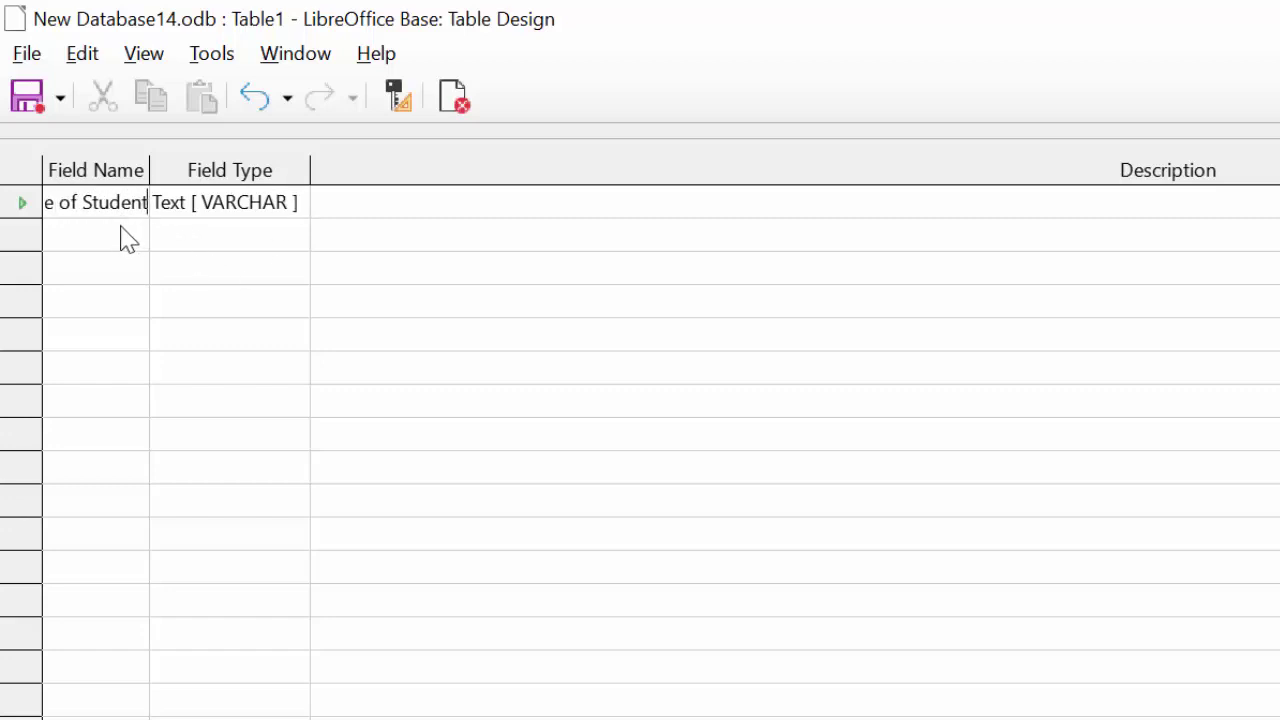
click(117, 215)
drag(148, 170, 216, 217)
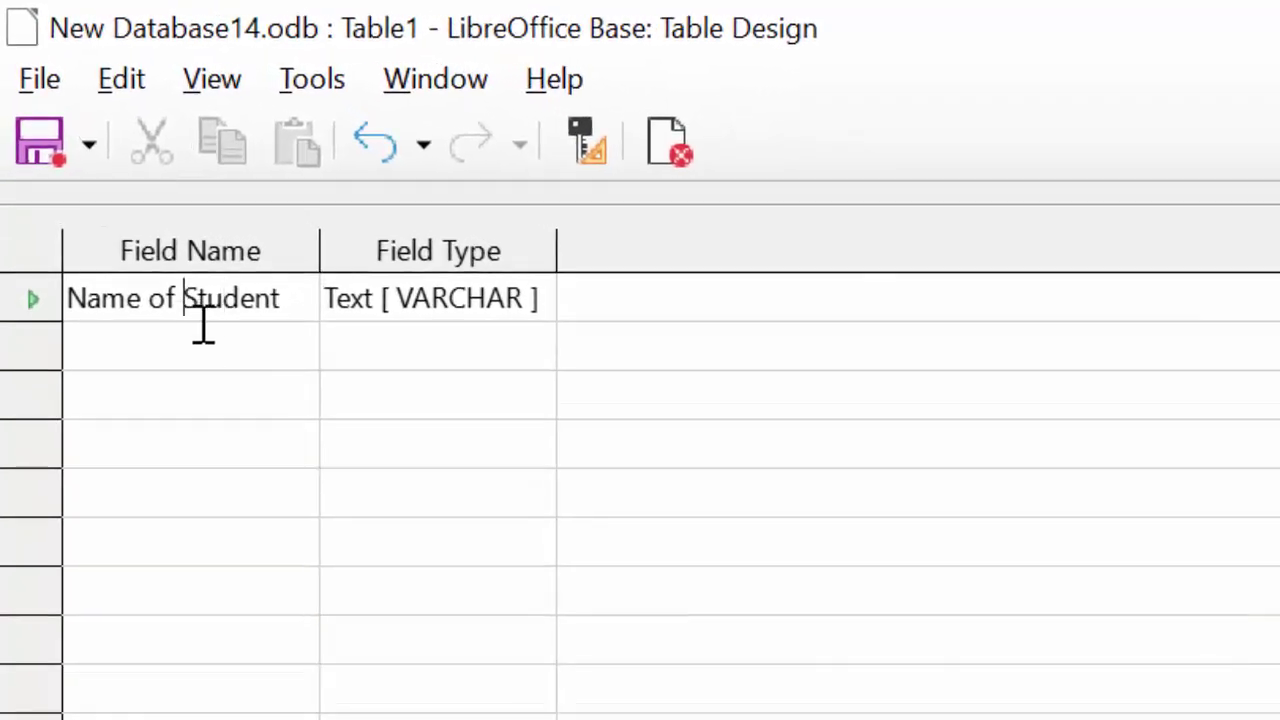
Add a Roll Number field with type Number [NUMERIC]
click(266, 347)
text(R)
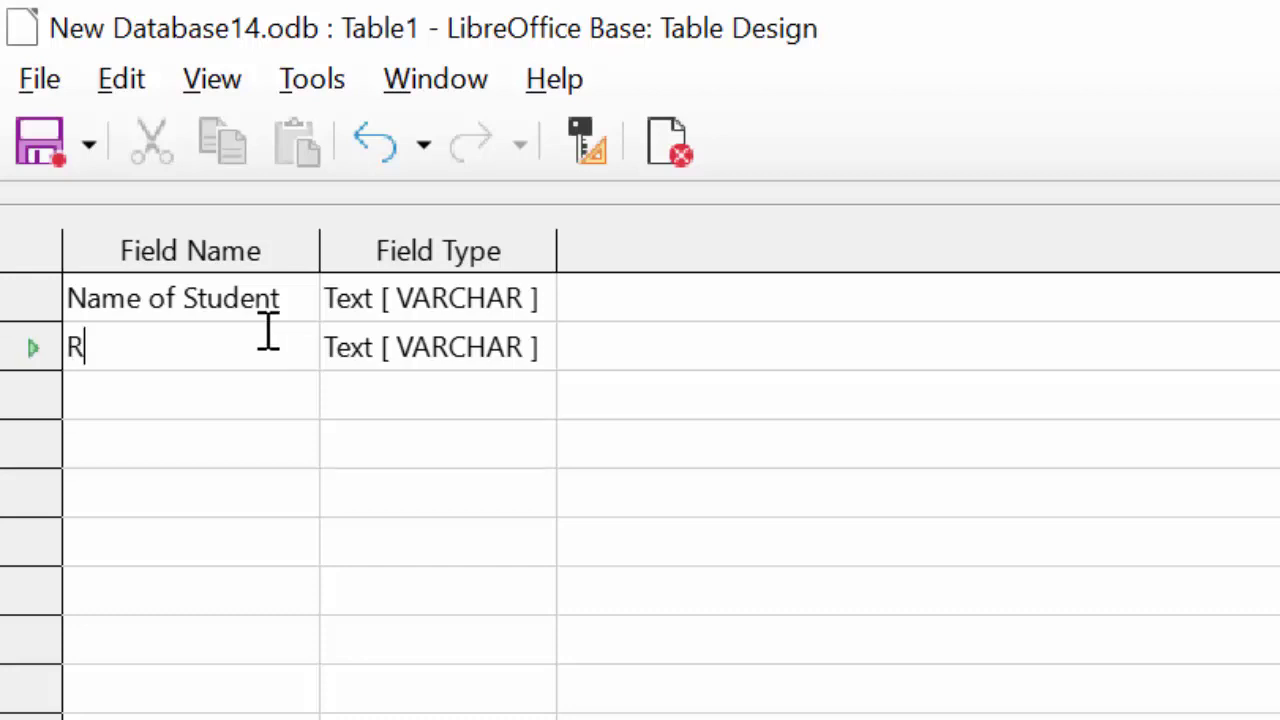
text(oll )
text(Numb)
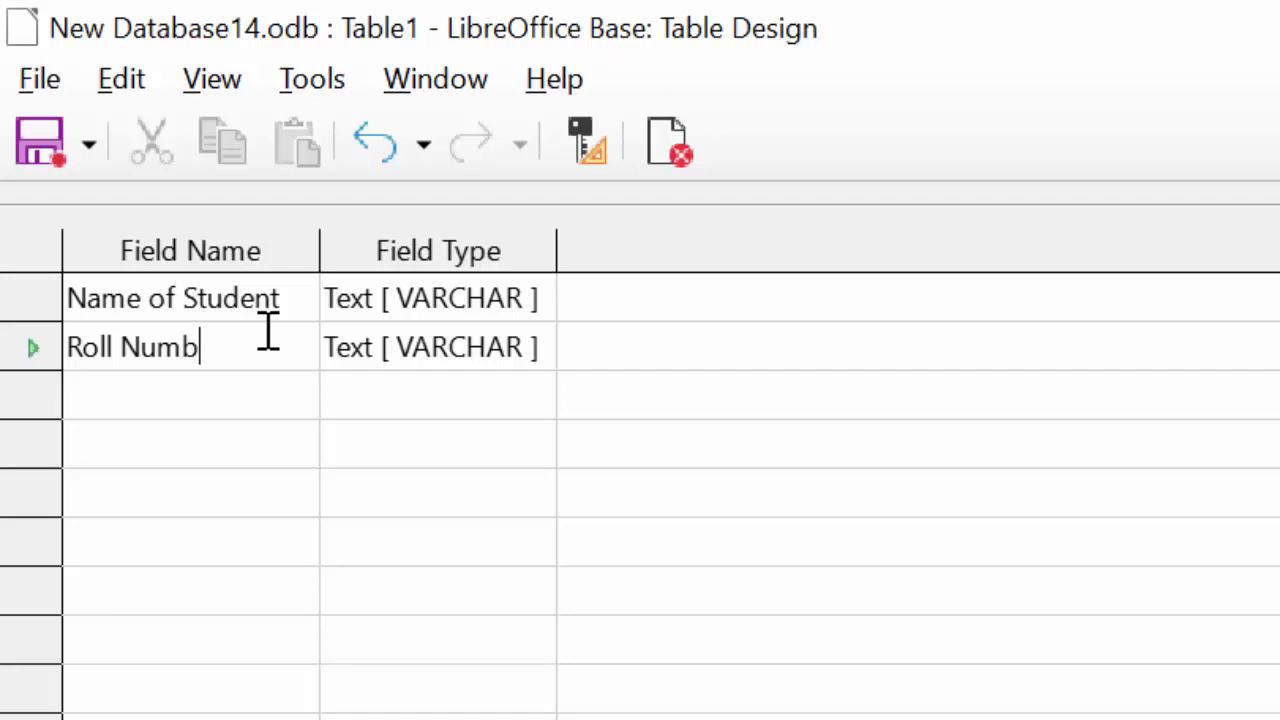
text(er)
click(500, 358)
click(530, 347)
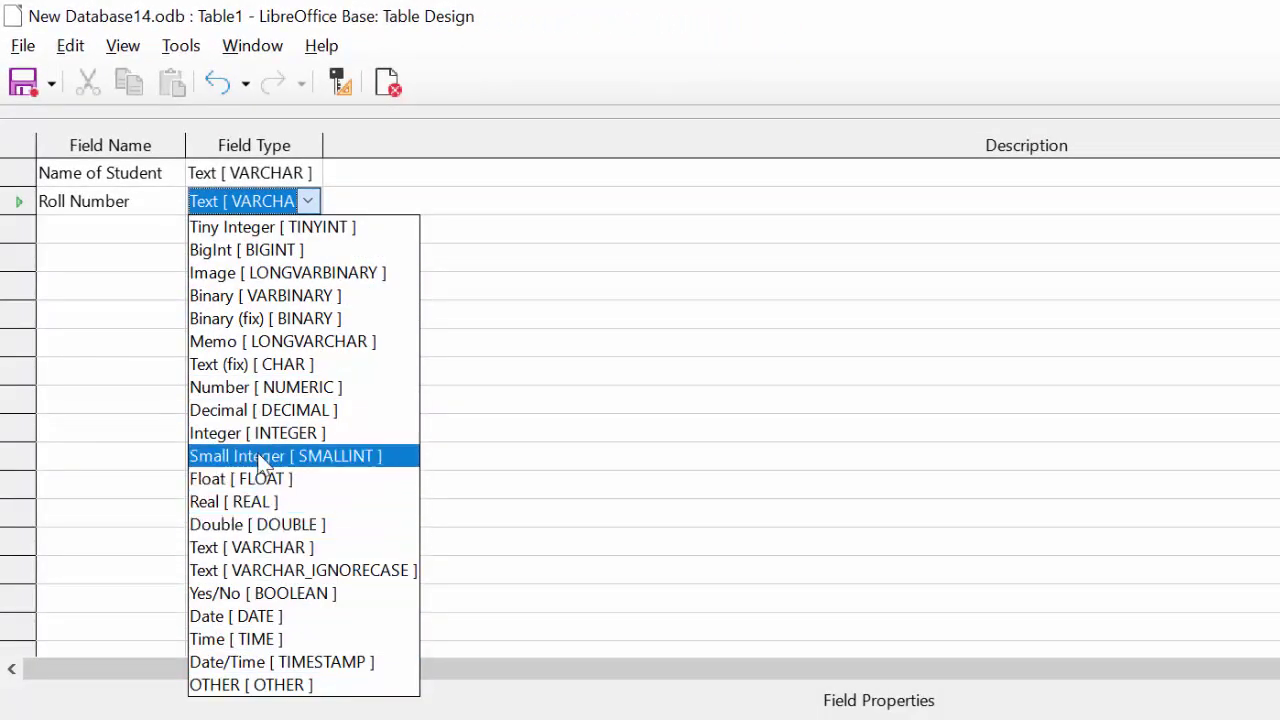
click(254, 387)
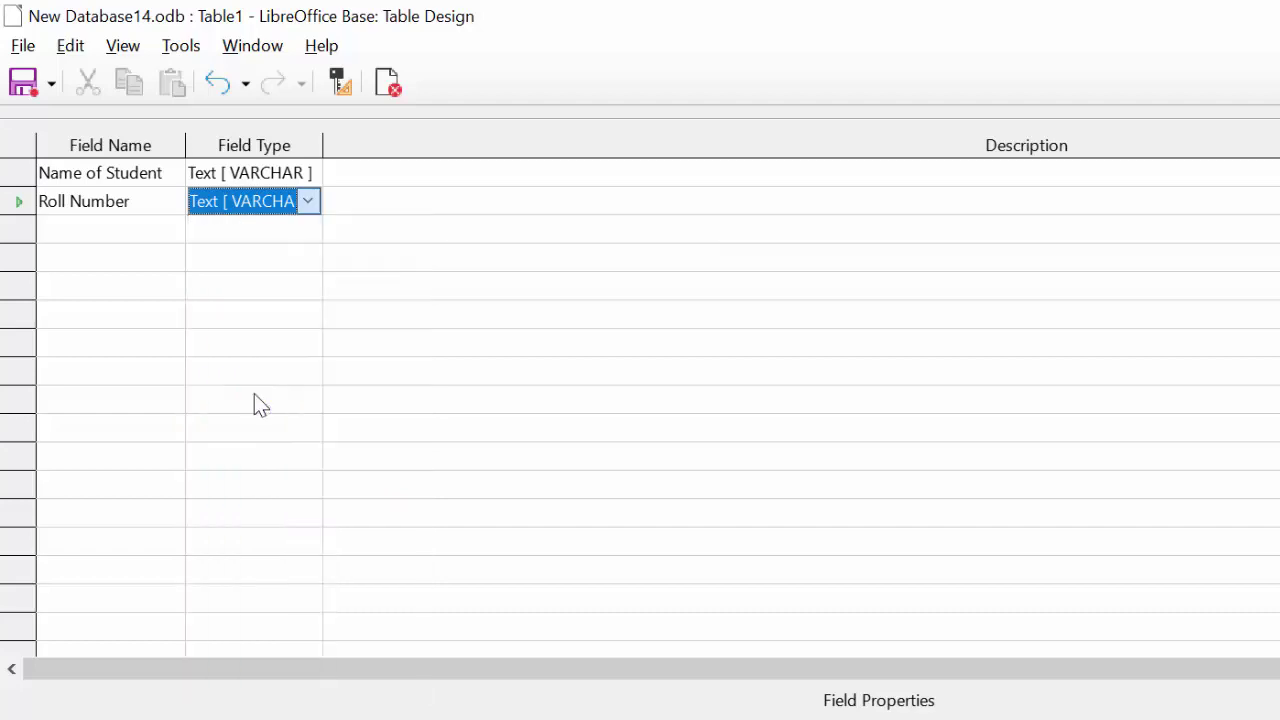
click(86, 227)
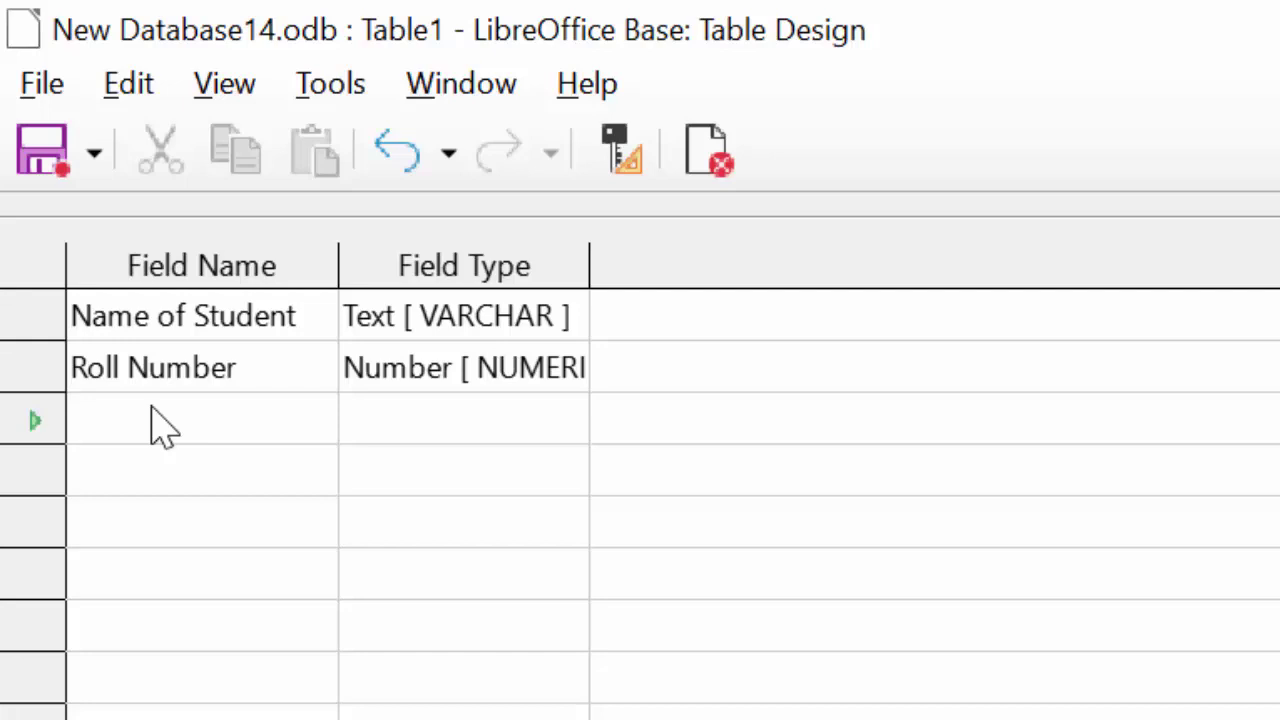
Add Computer and English fields, both typed Number [NUMERIC]
text(C)
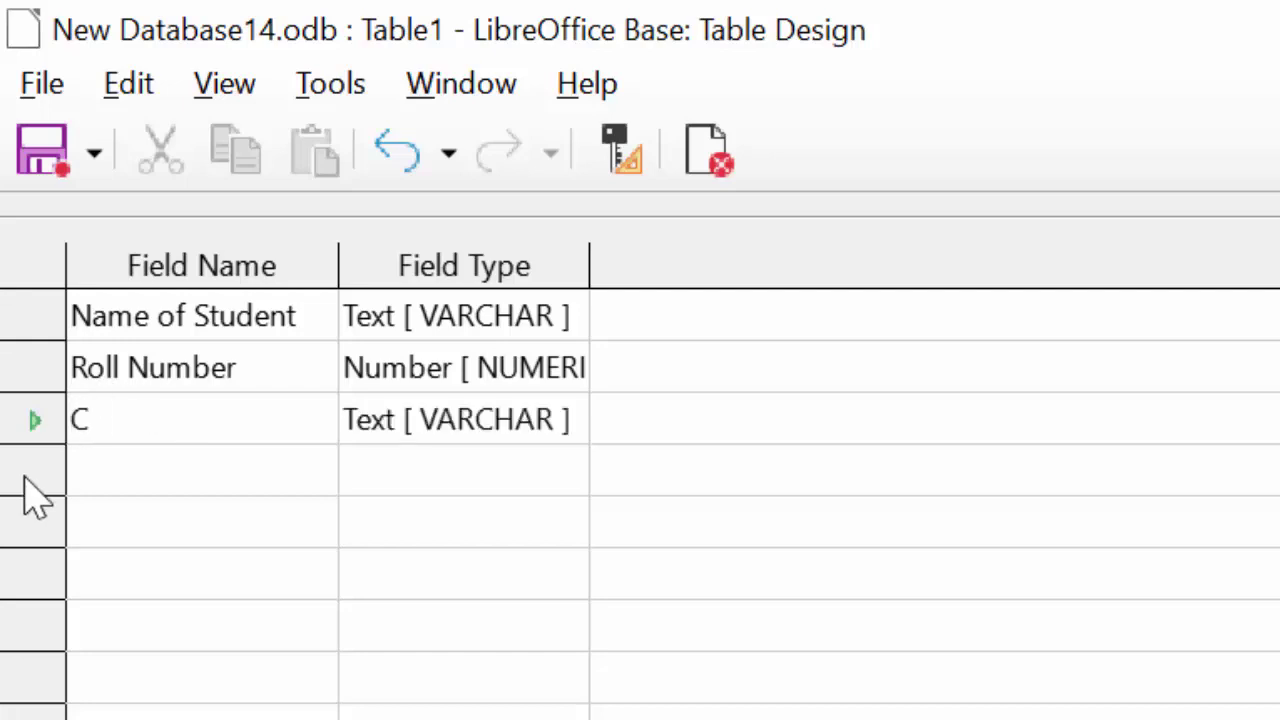
text(ompute)
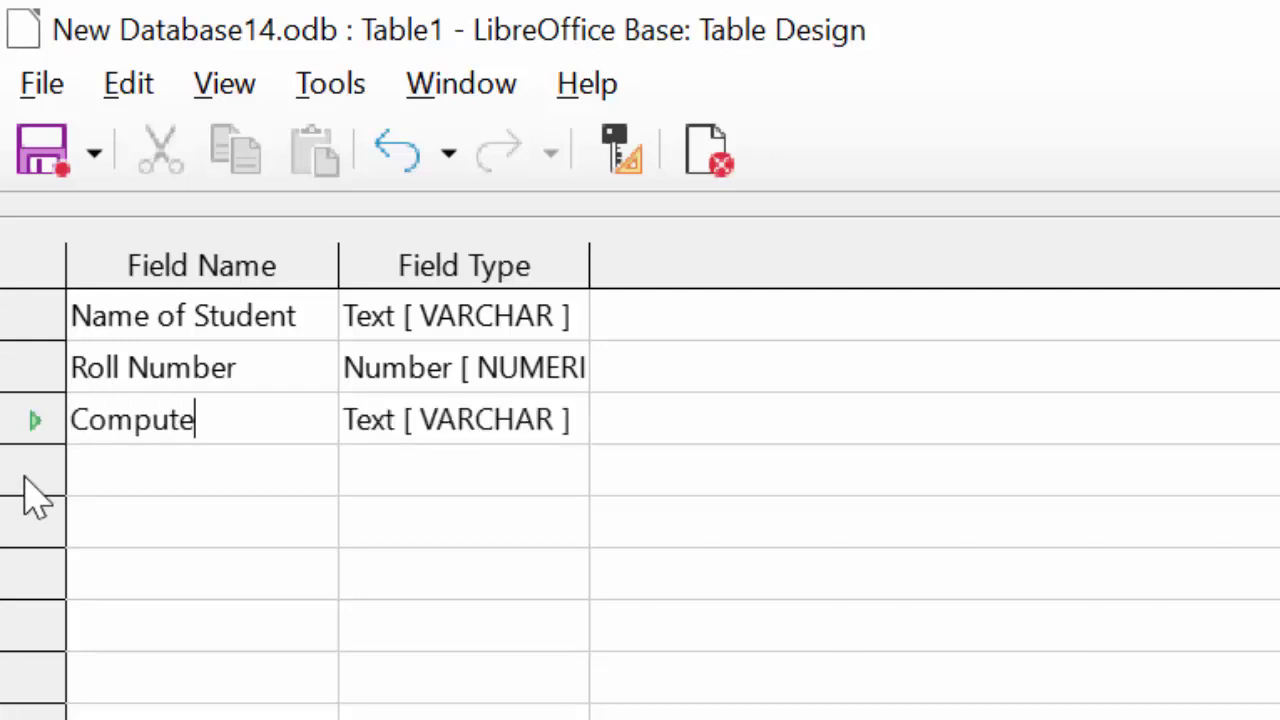
text(r)
key(Tab)
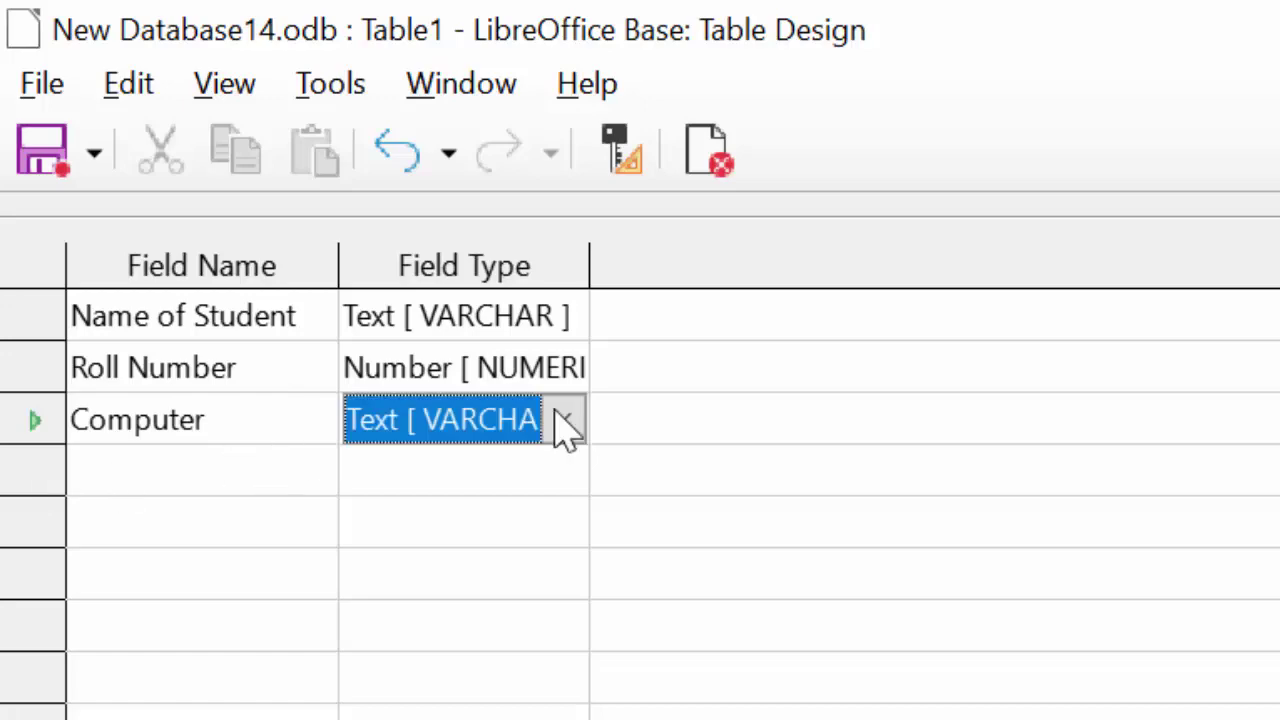
click(560, 420)
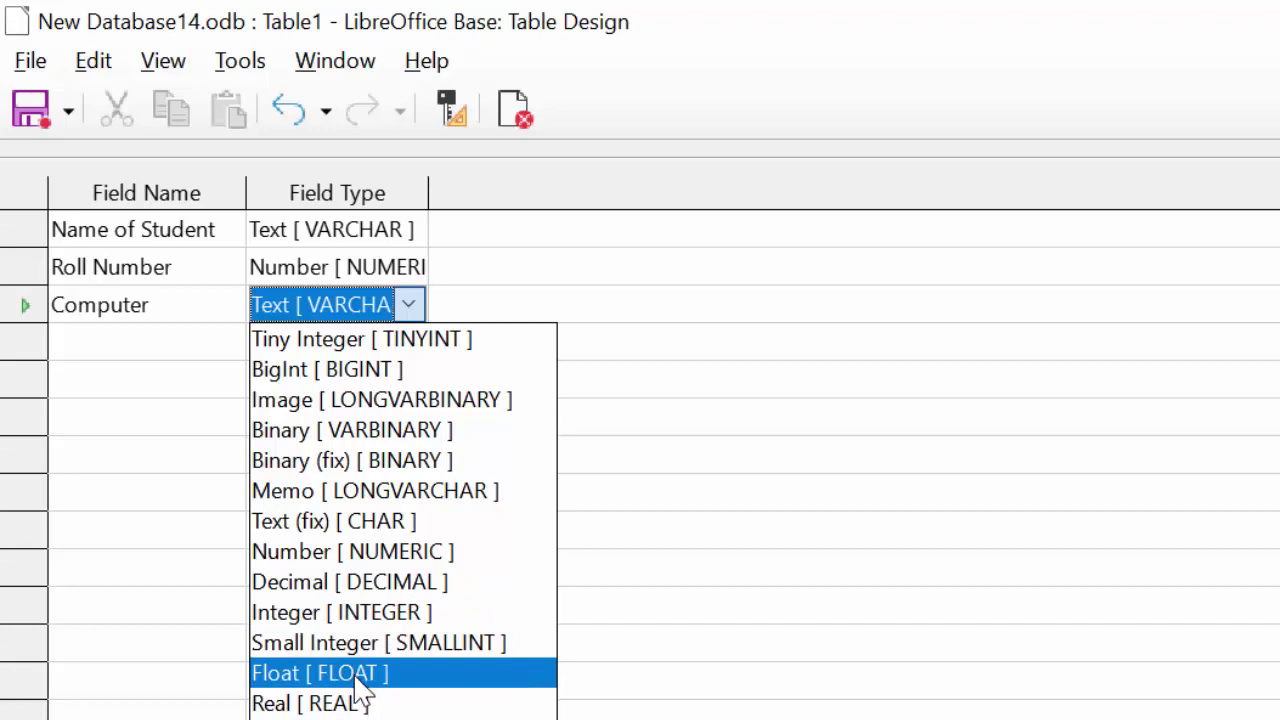
click(357, 553)
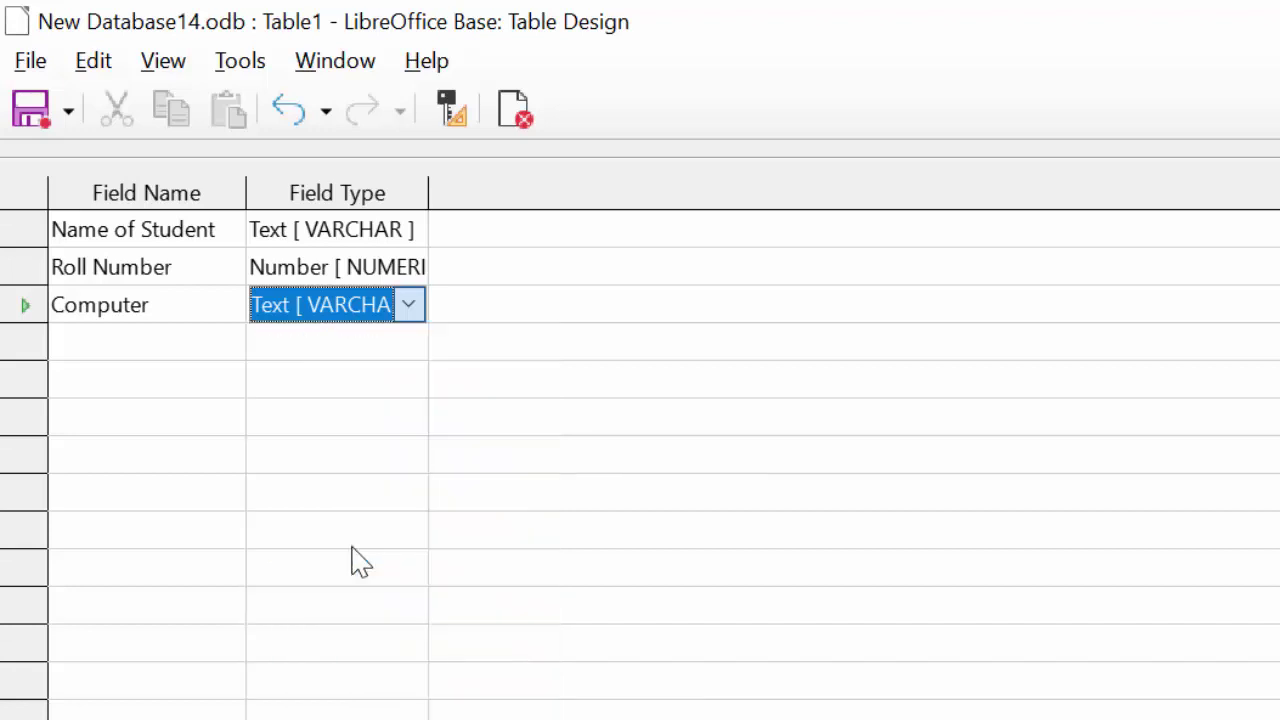
click(120, 342)
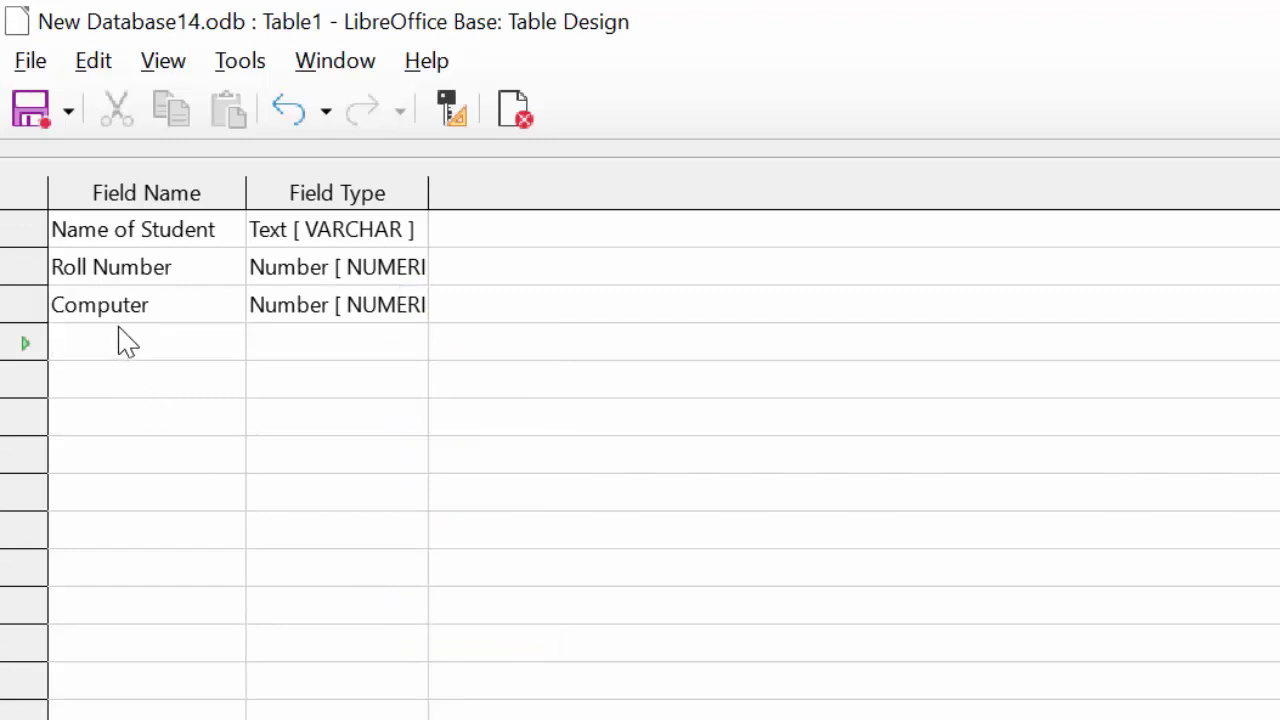
text(Engli)
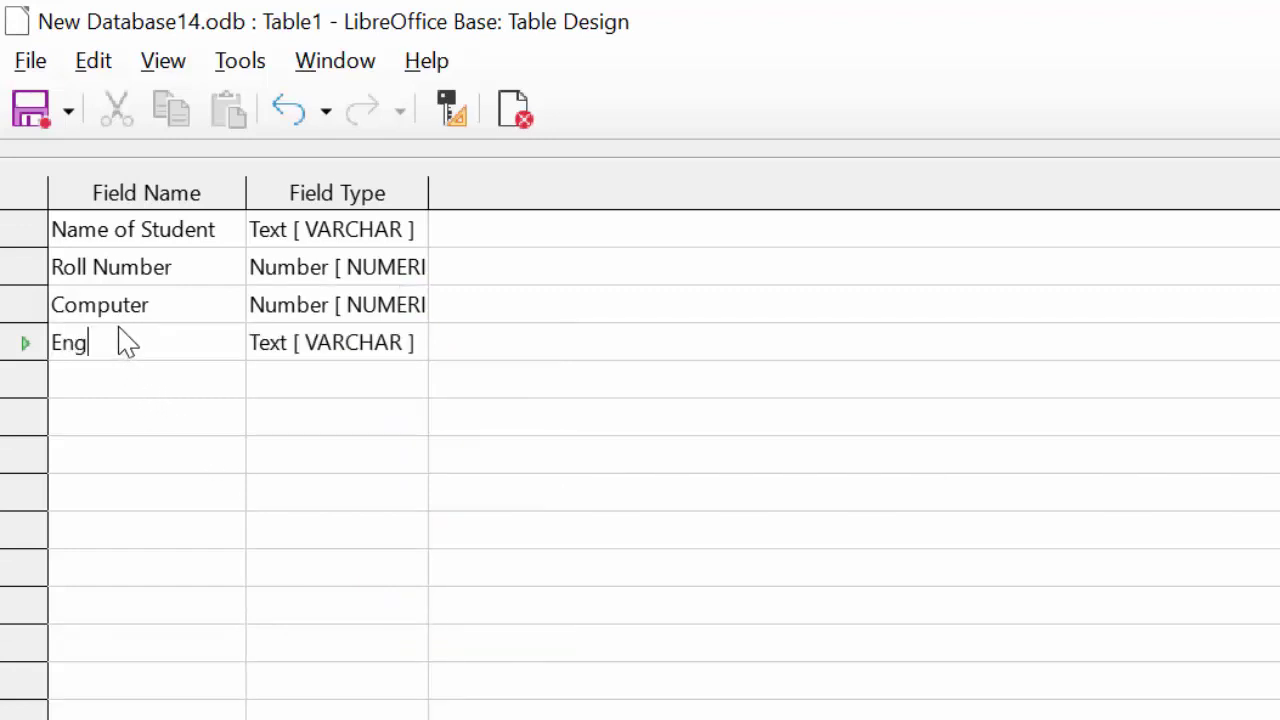
text(sh)
click(392, 350)
click(408, 342)
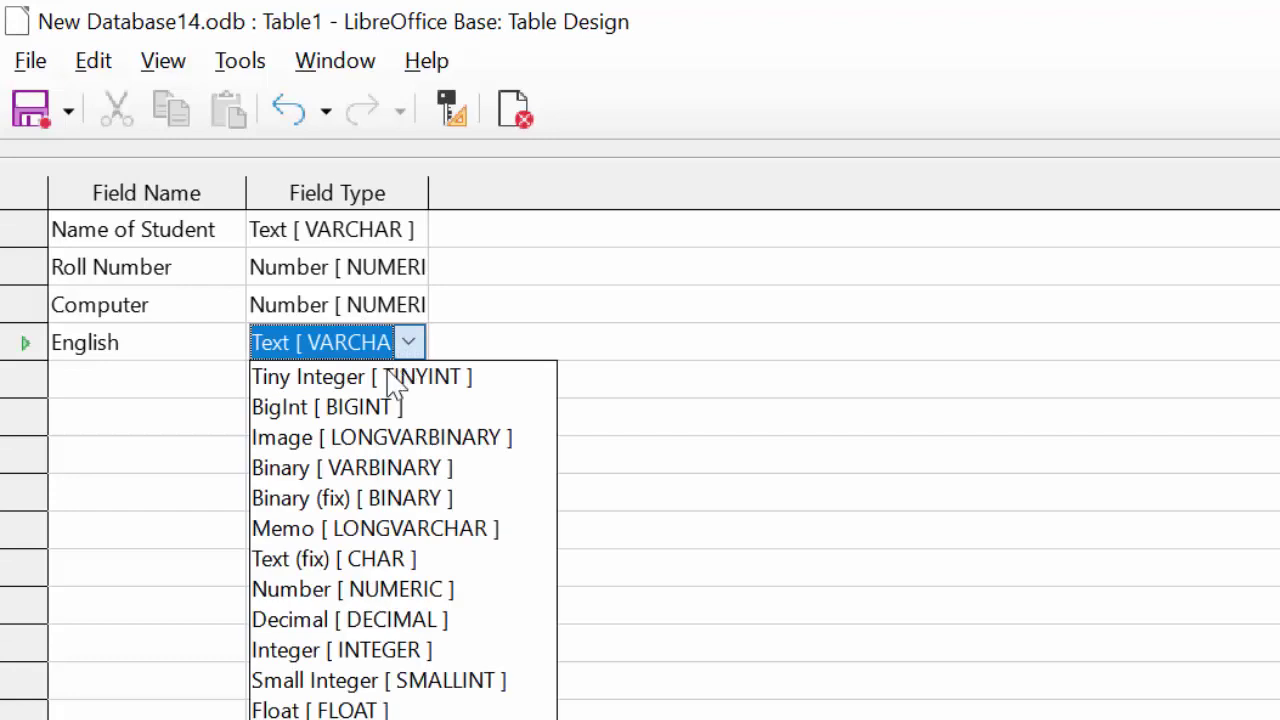
click(355, 590)
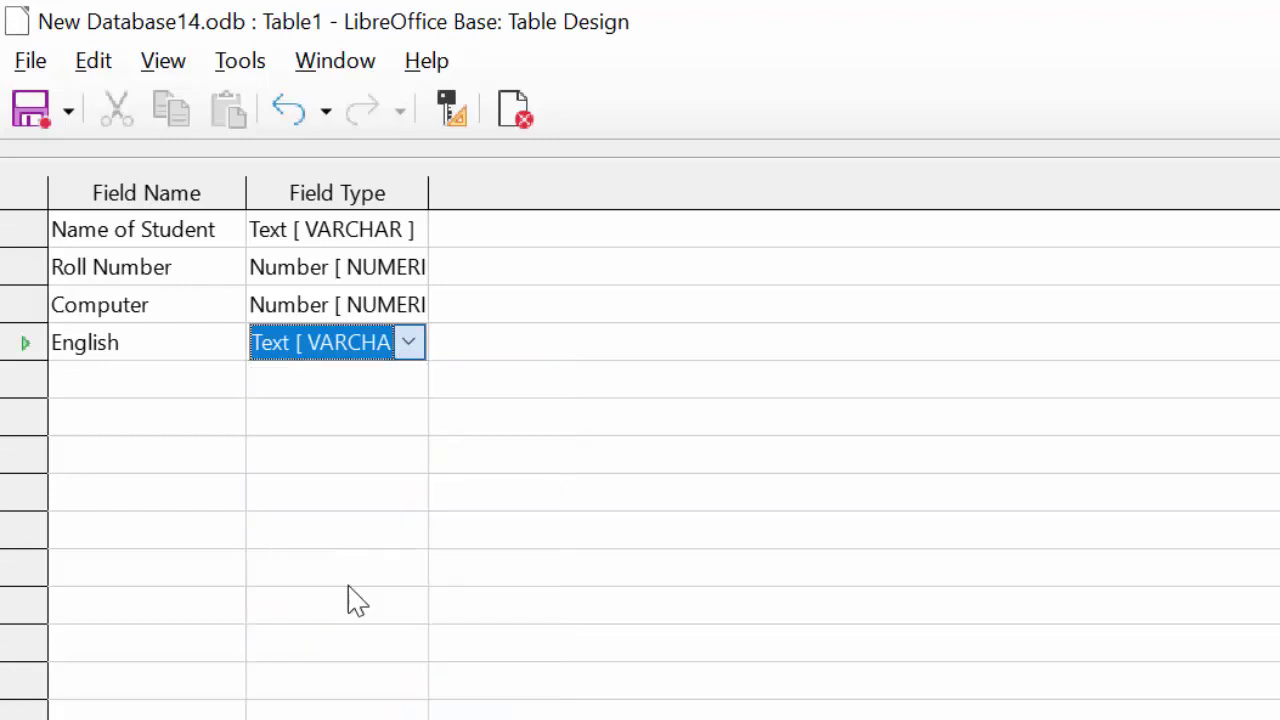
click(93, 377)
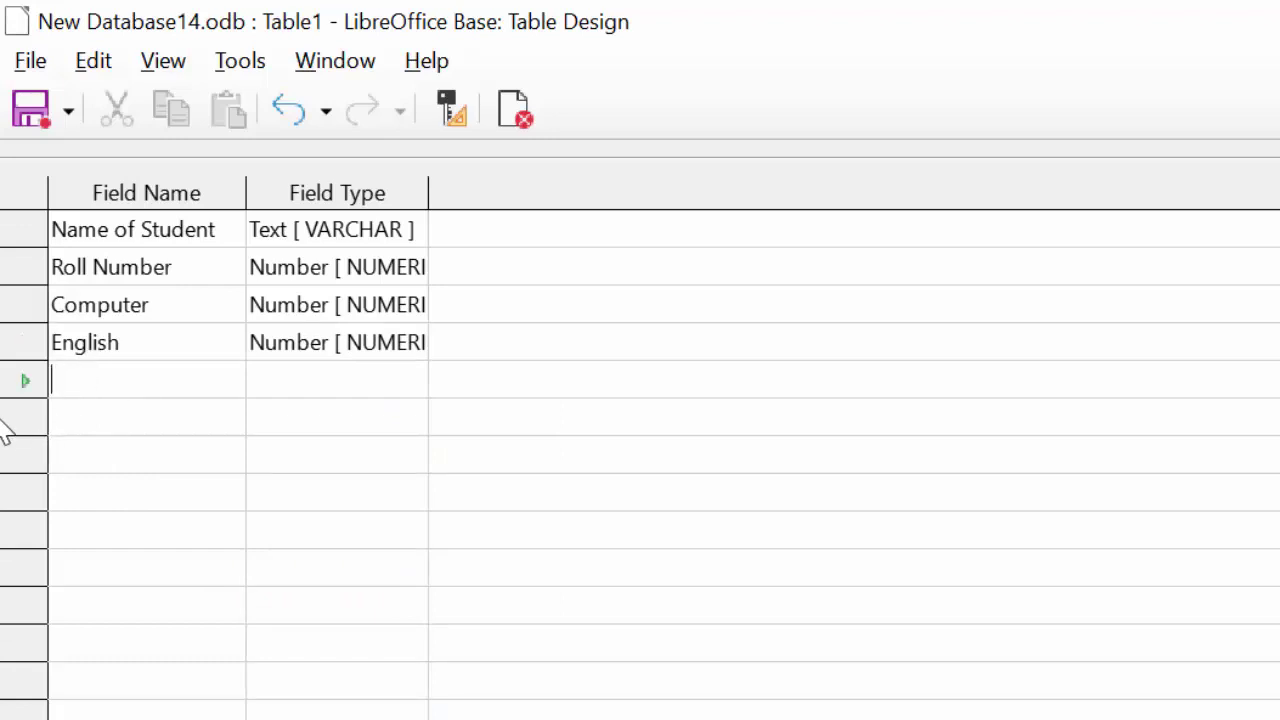
Add Maths and Total fields, both typed Number [NUMERIC]
text(Mat)
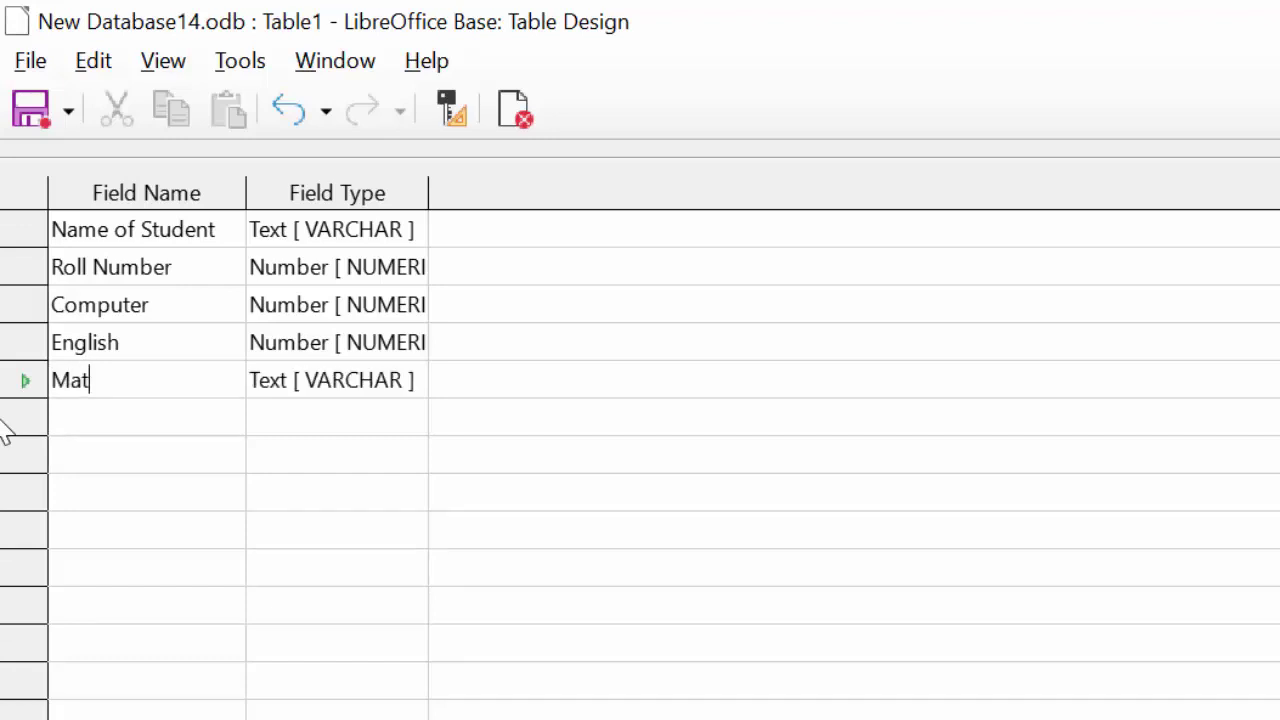
text(g)
key(BackSpace)
text(h)
text(s)
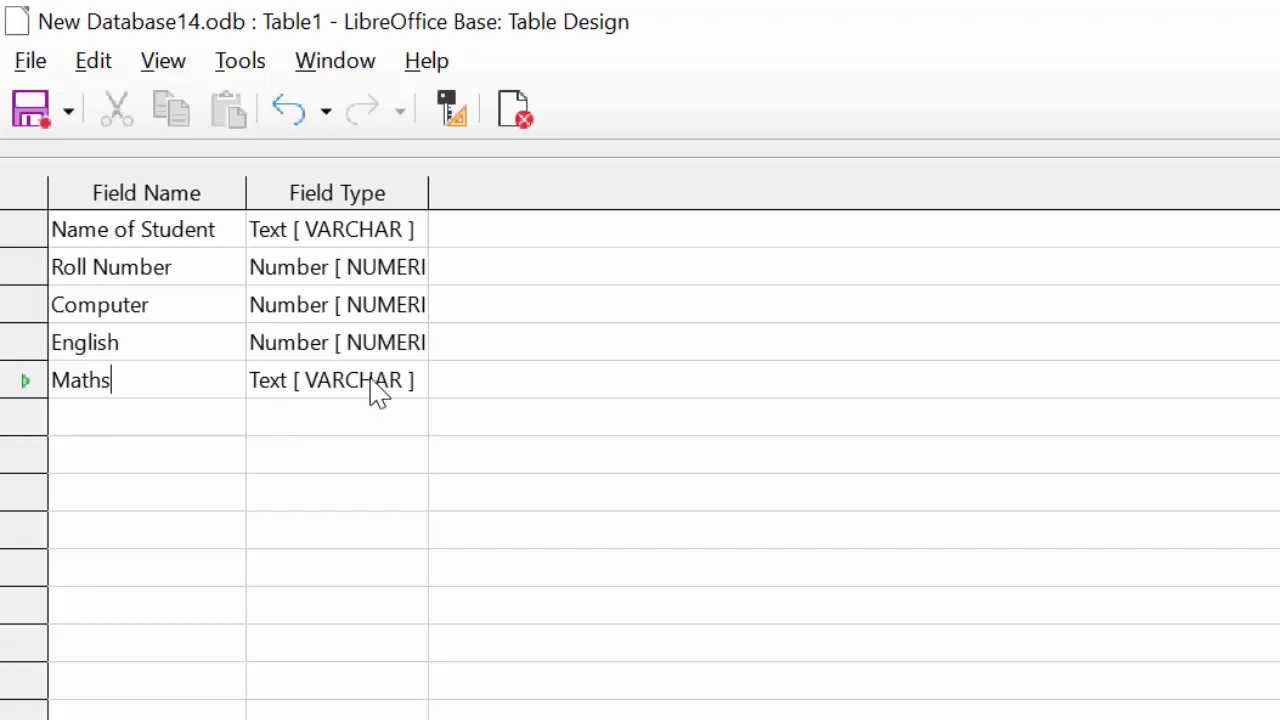
click(389, 388)
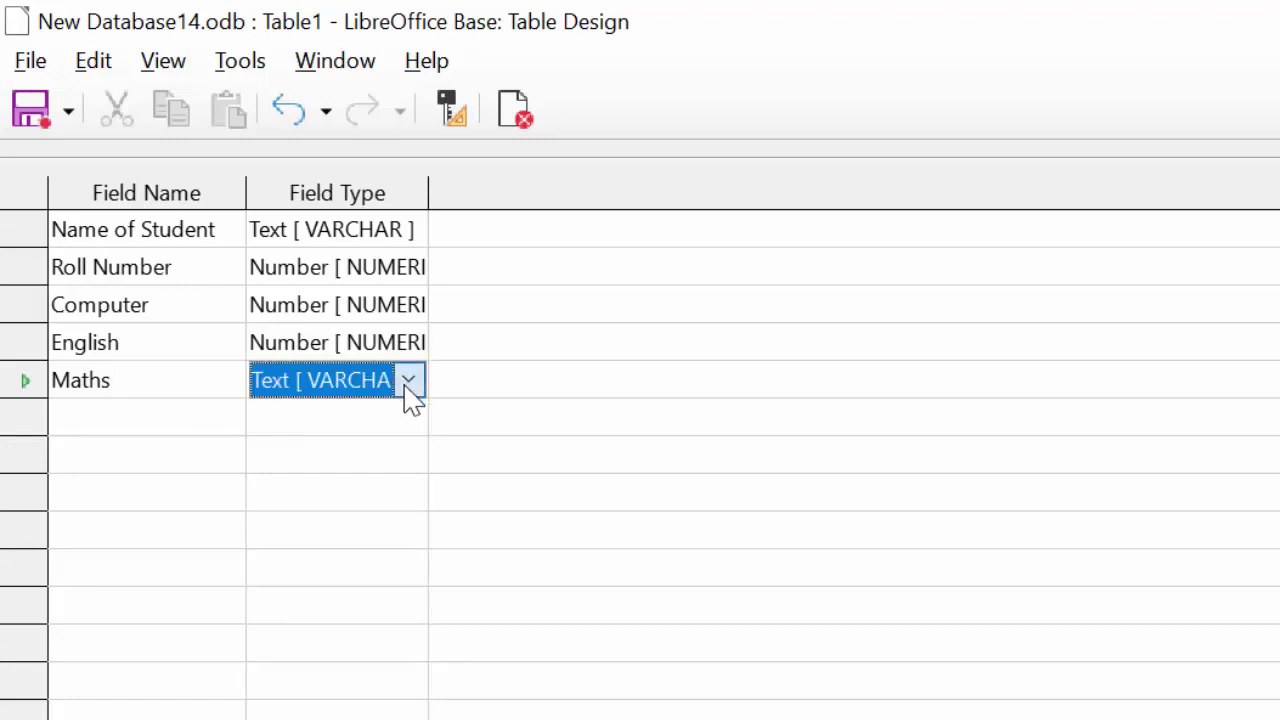
click(408, 384)
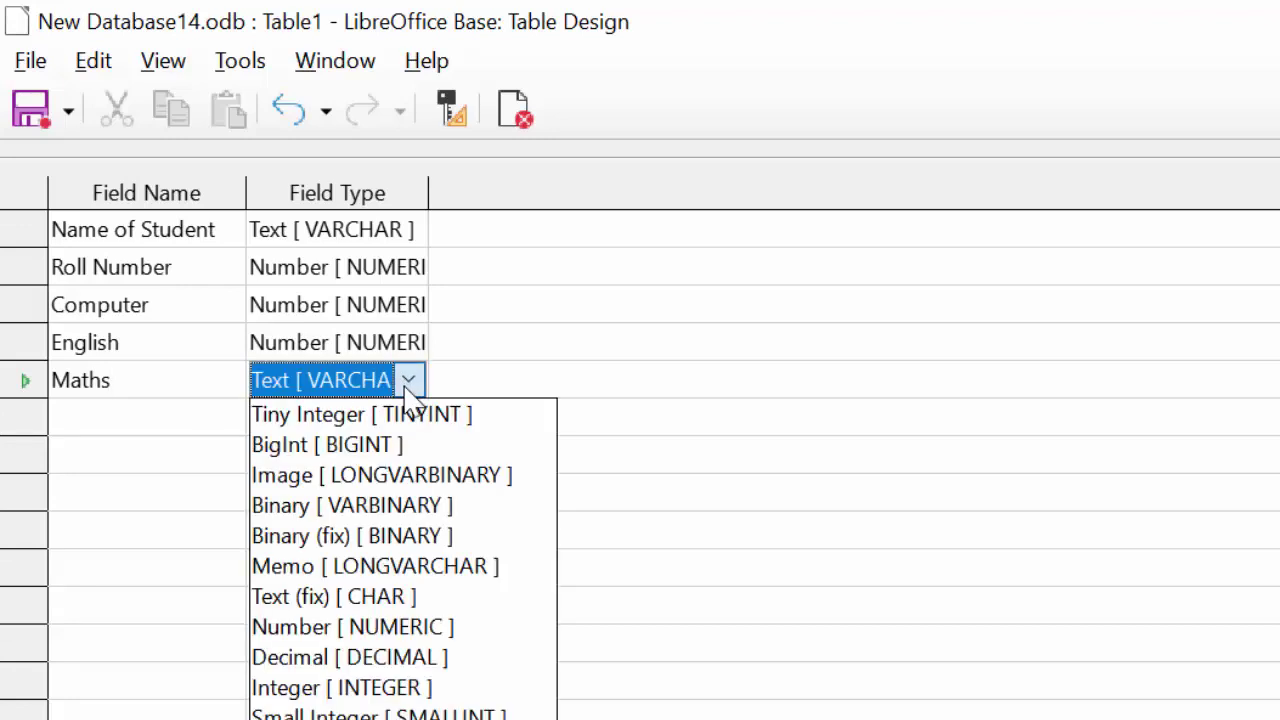
click(356, 628)
click(97, 420)
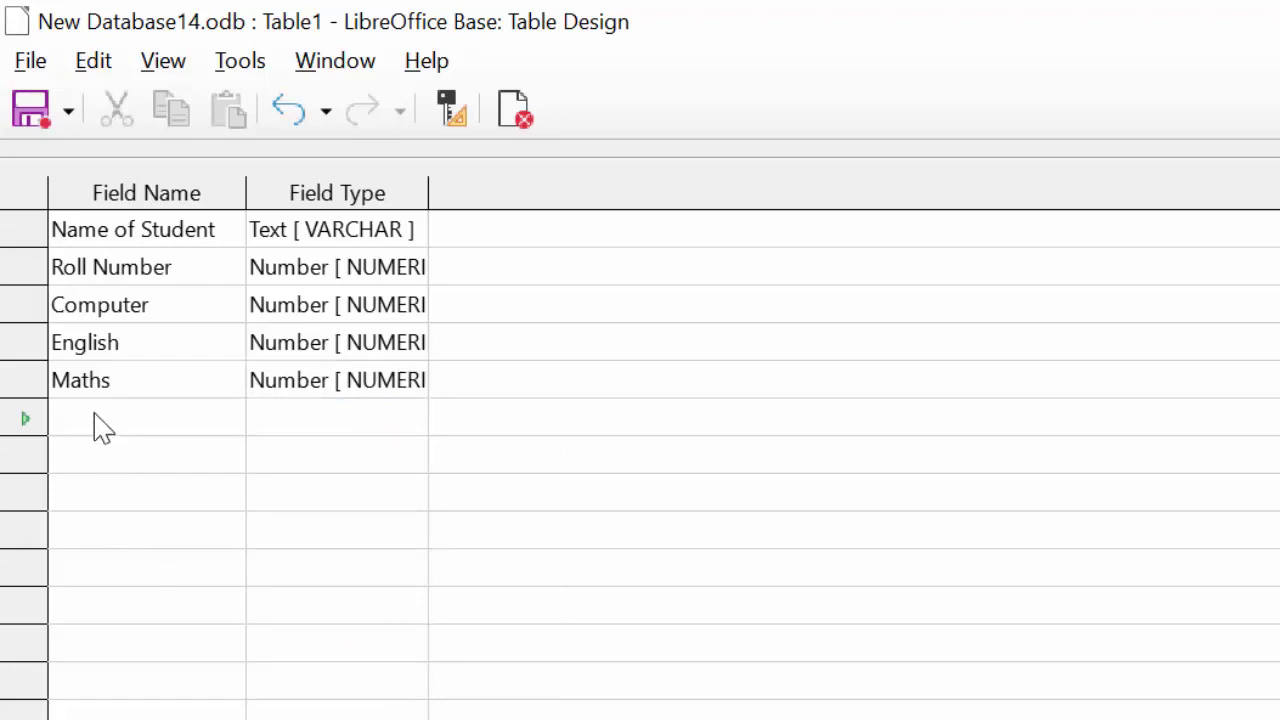
text(Tota)
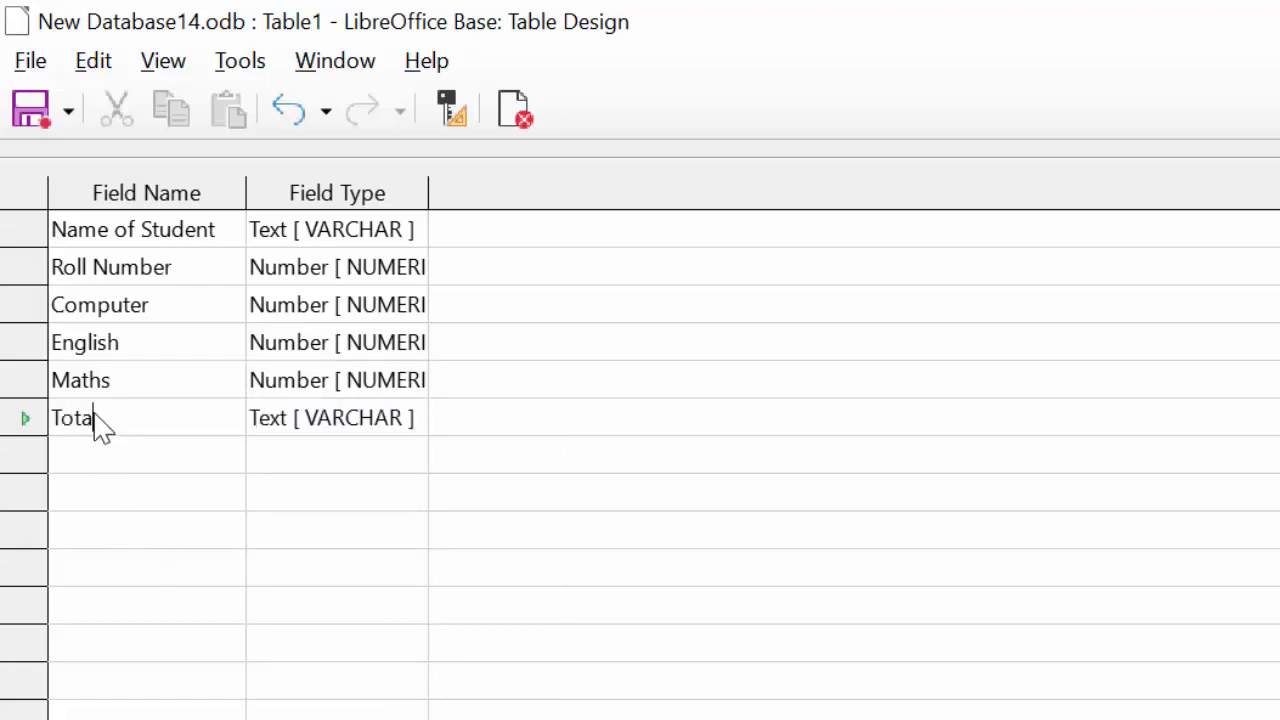
text(l)
click(371, 420)
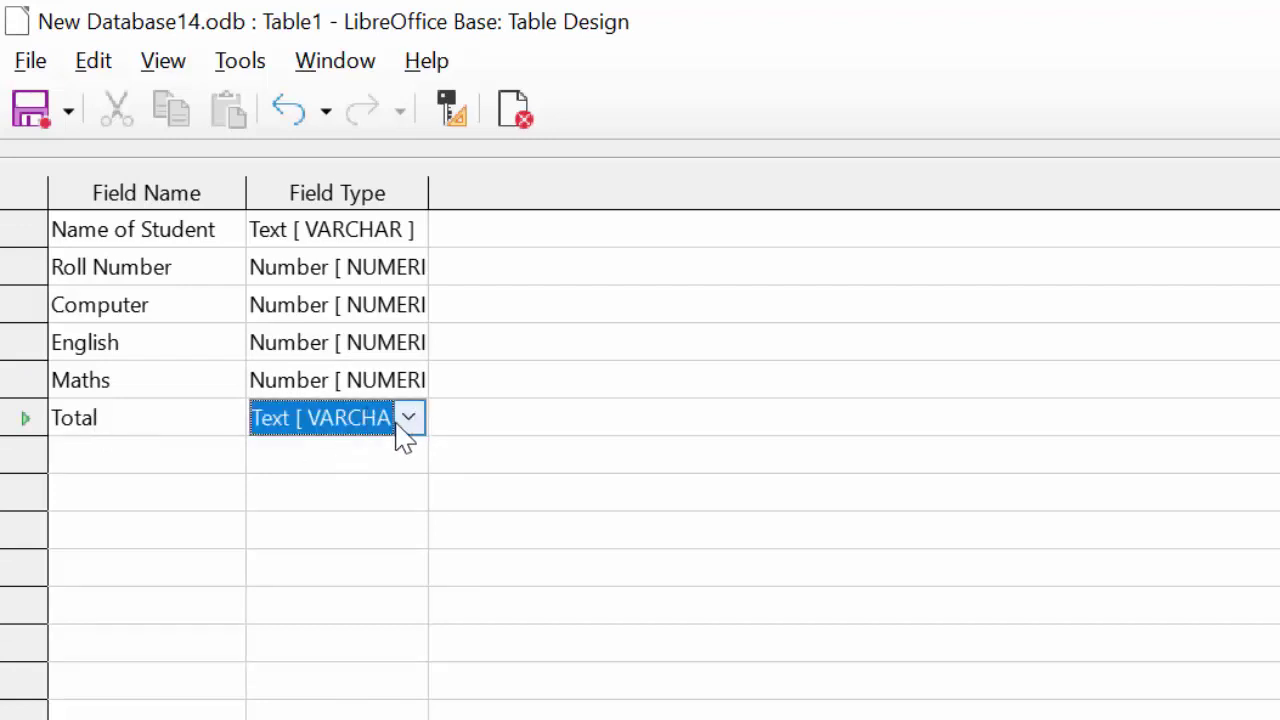
click(409, 419)
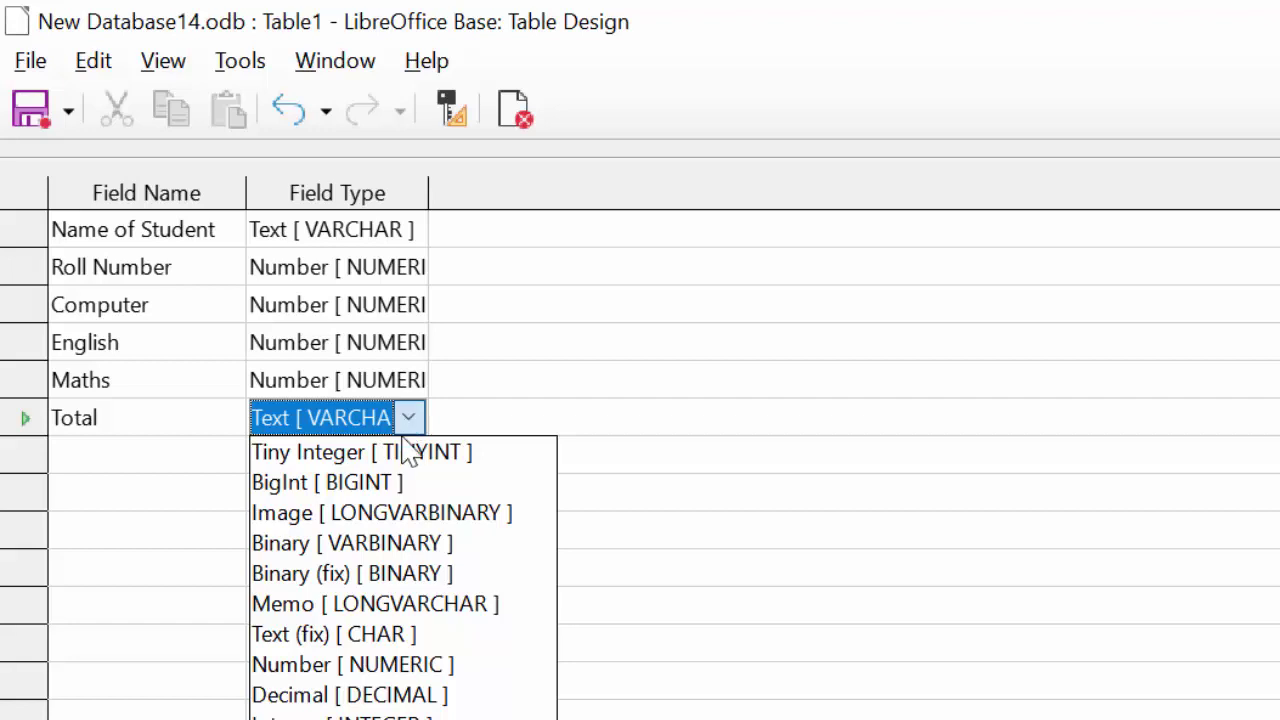
click(362, 667)
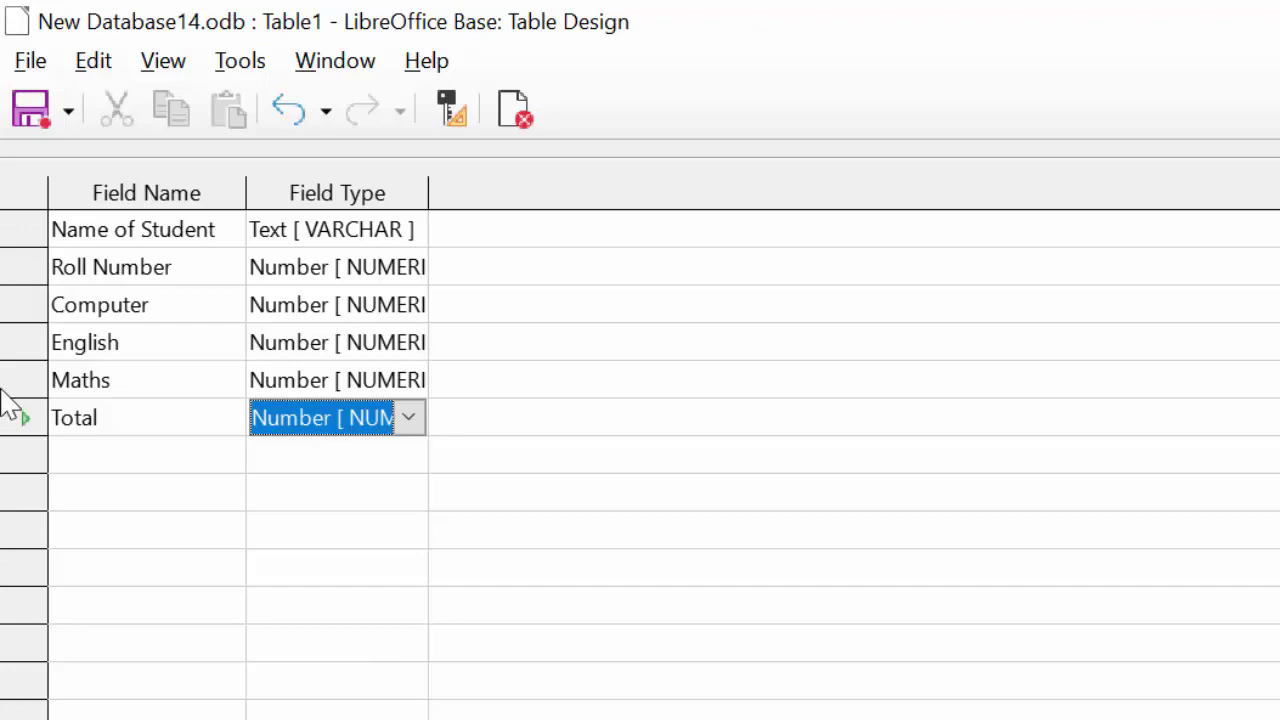
Save the table as StudentT, declining the automatic primary key
click(28, 112)
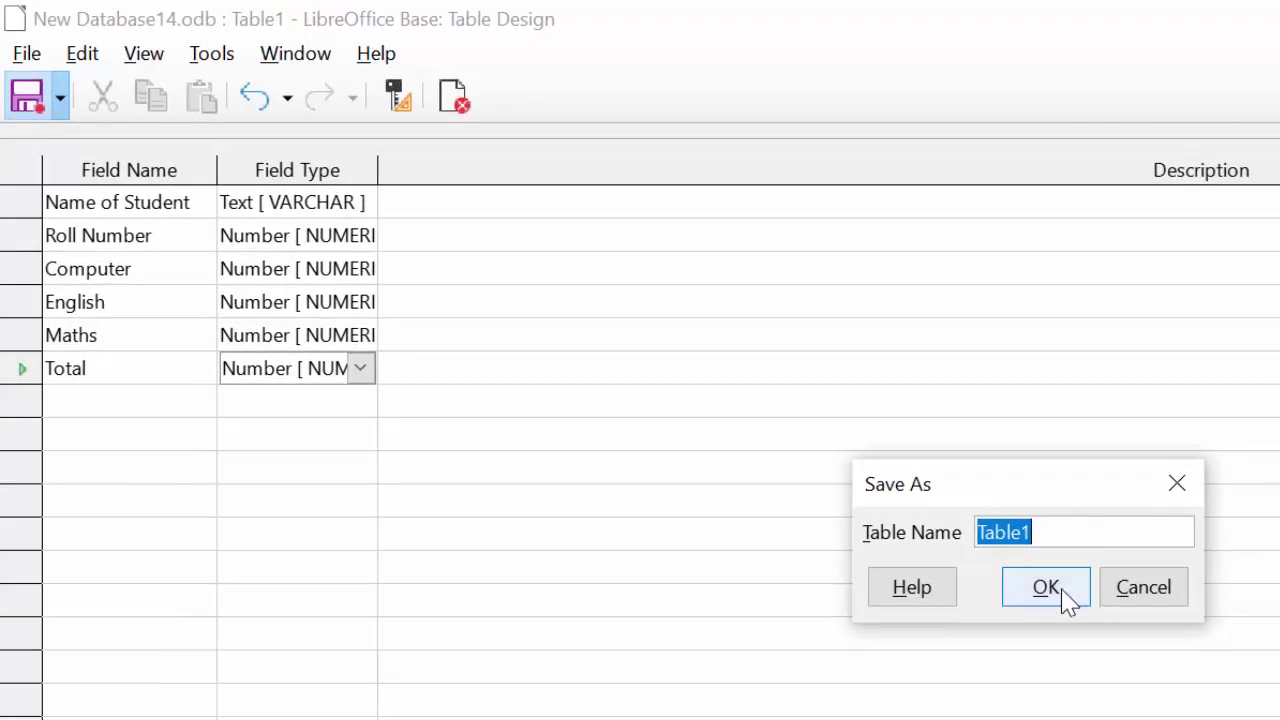
key(BackSpace)
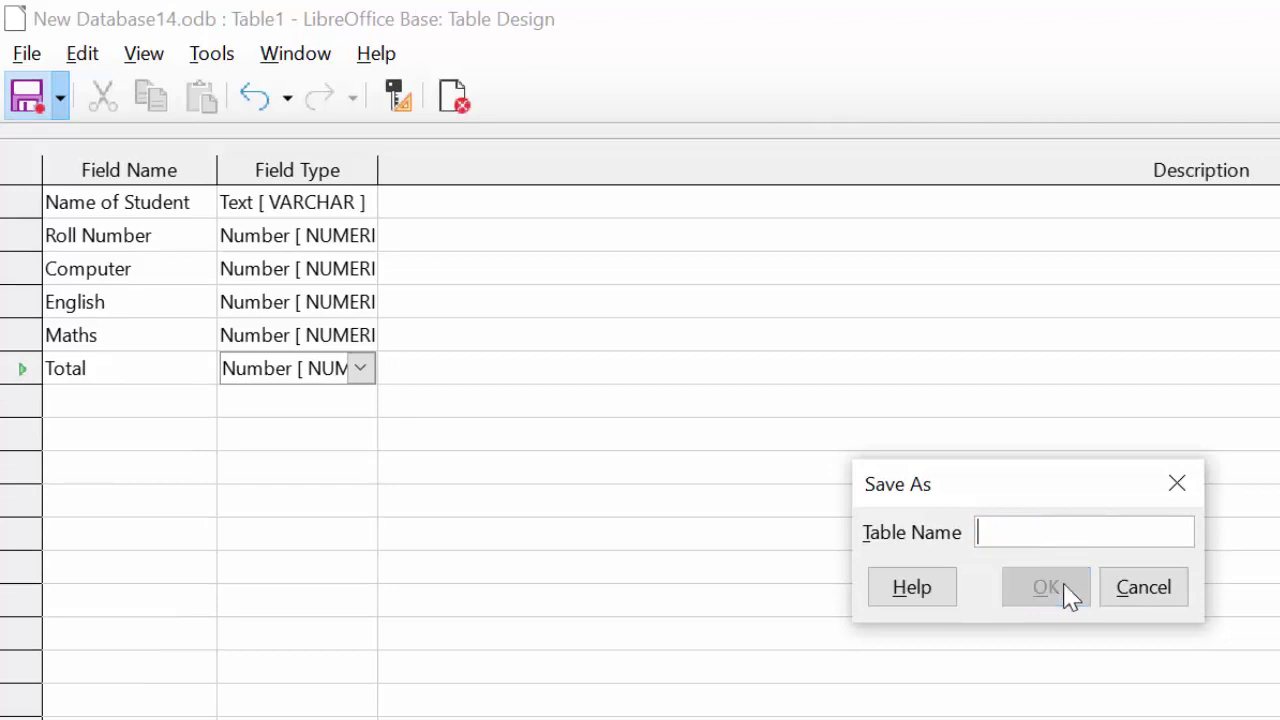
text(St)
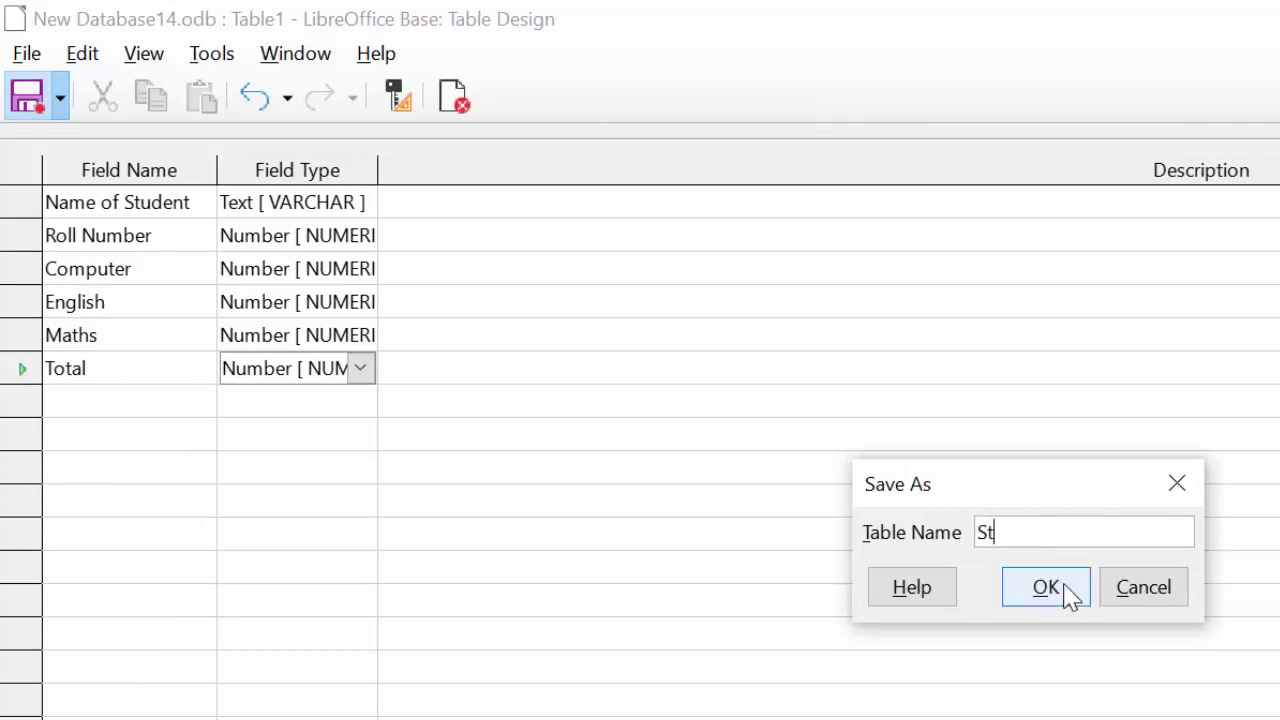
text(ude)
text(nt)
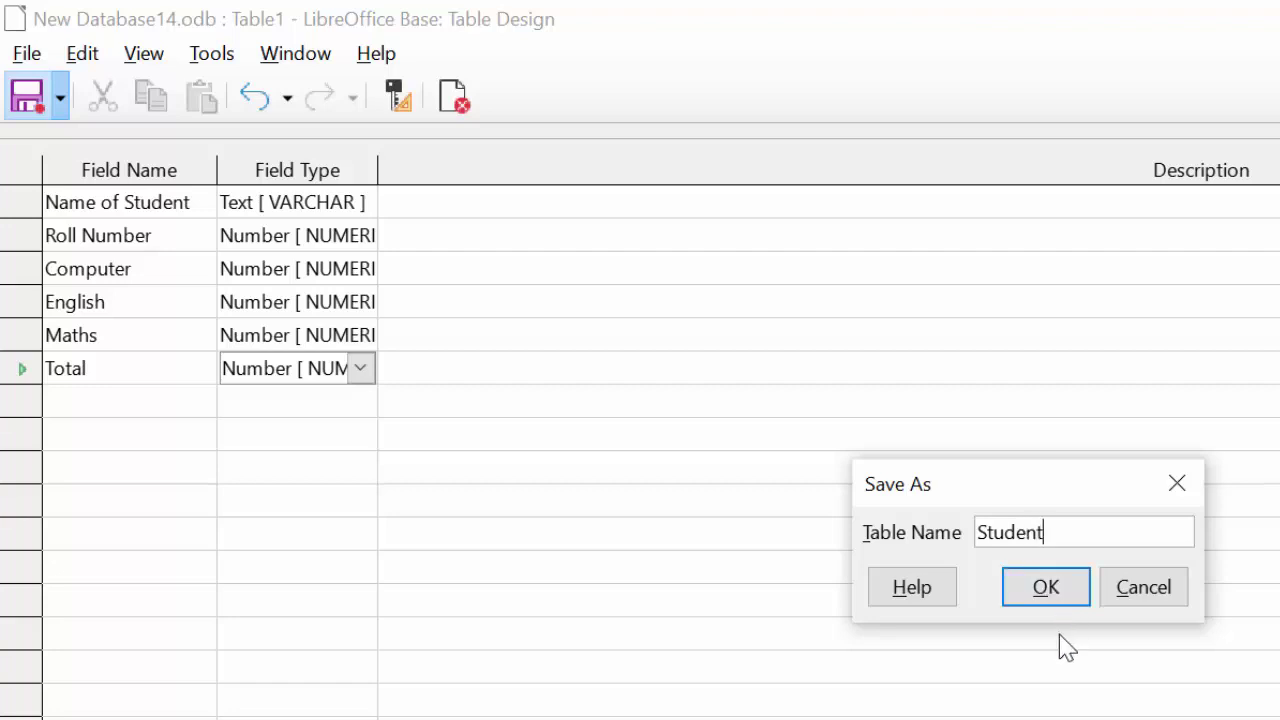
text(T)
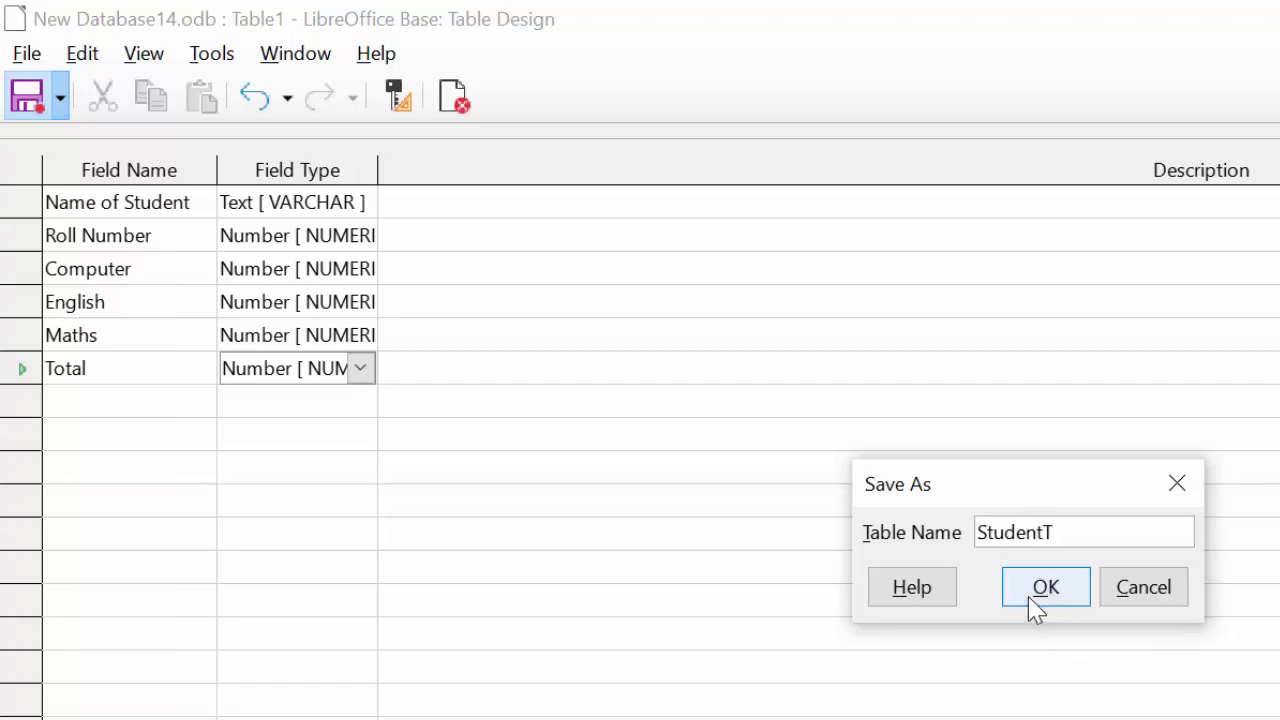
click(1034, 606)
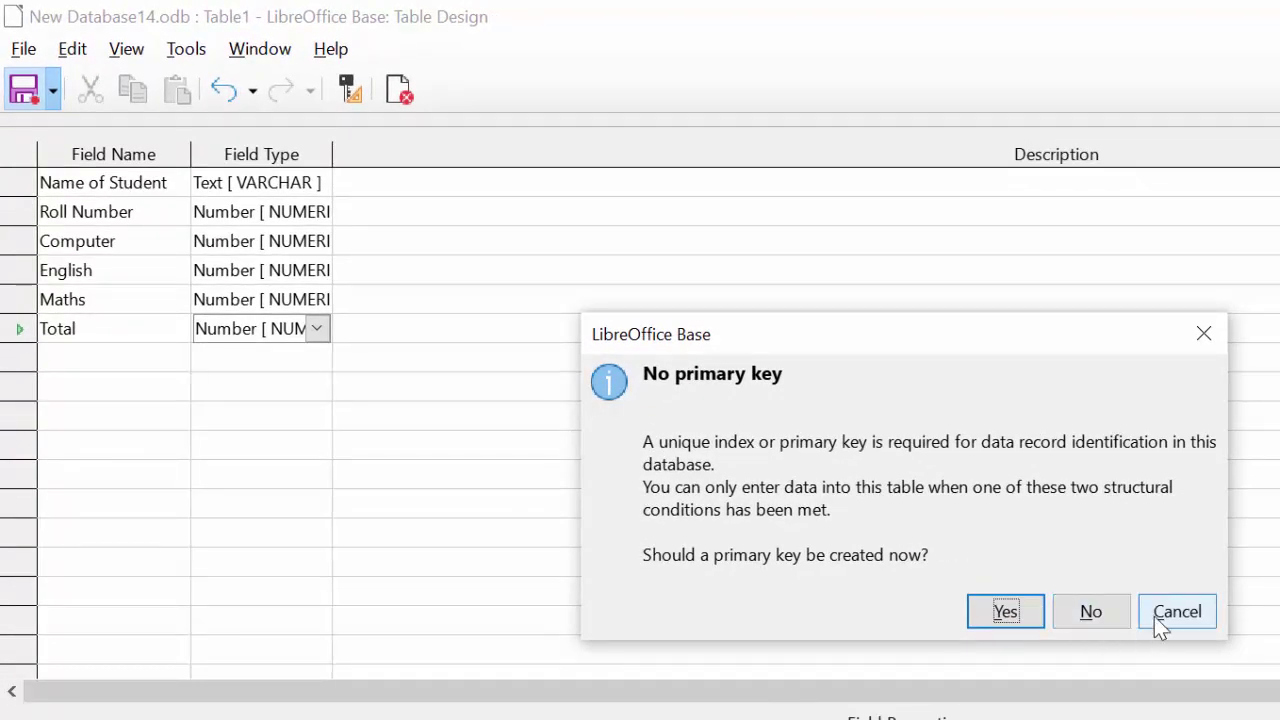
click(1177, 612)
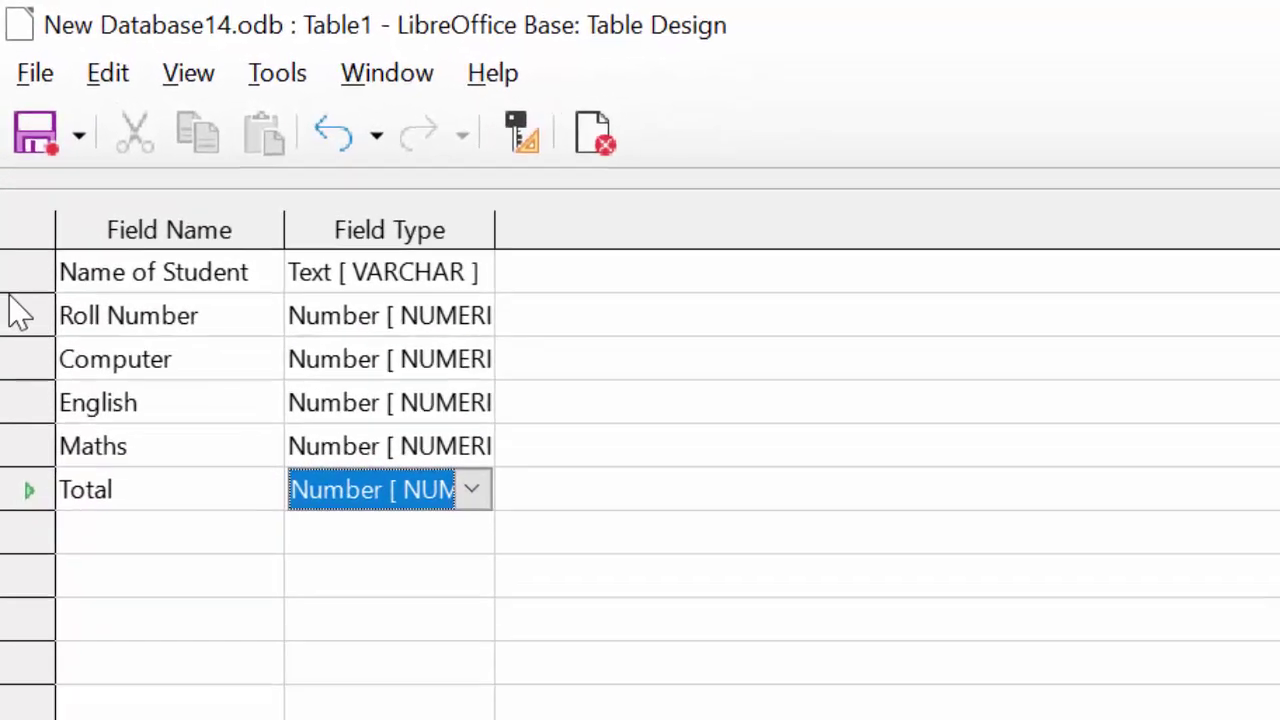
Make Roll Number the primary key, then close the design, saving changes
click(33, 361)
right_click(40, 367)
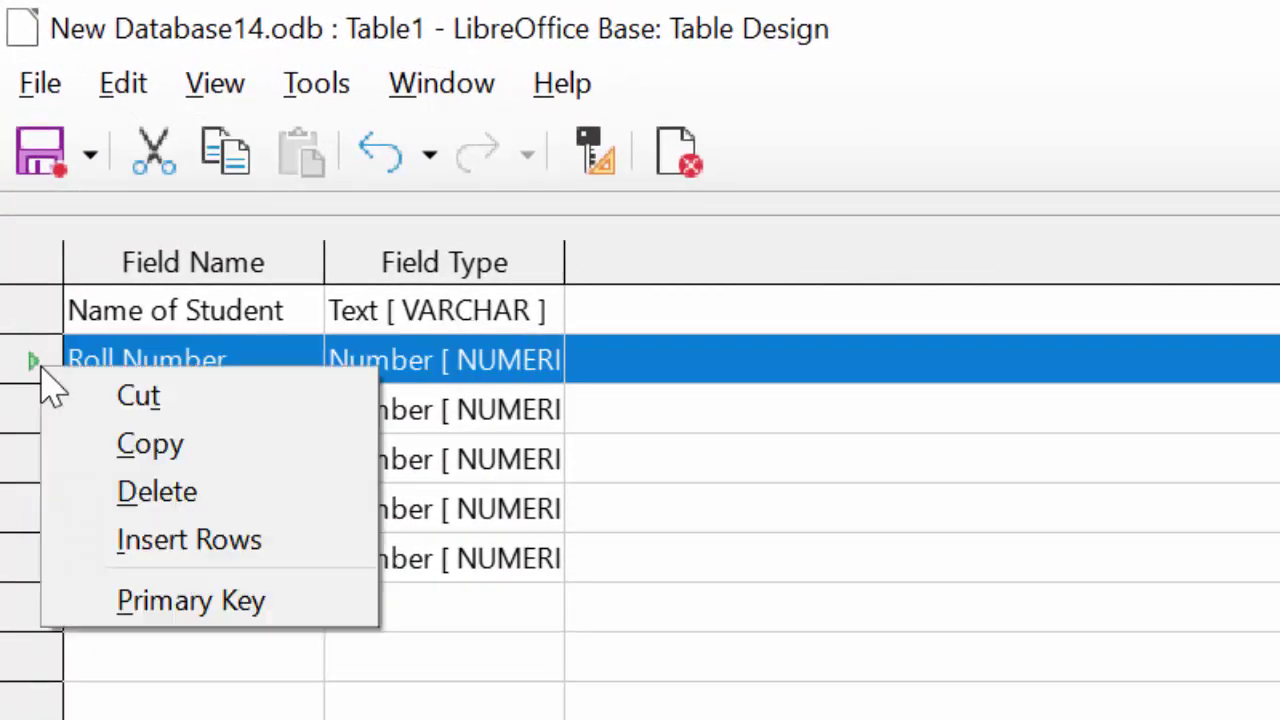
click(190, 600)
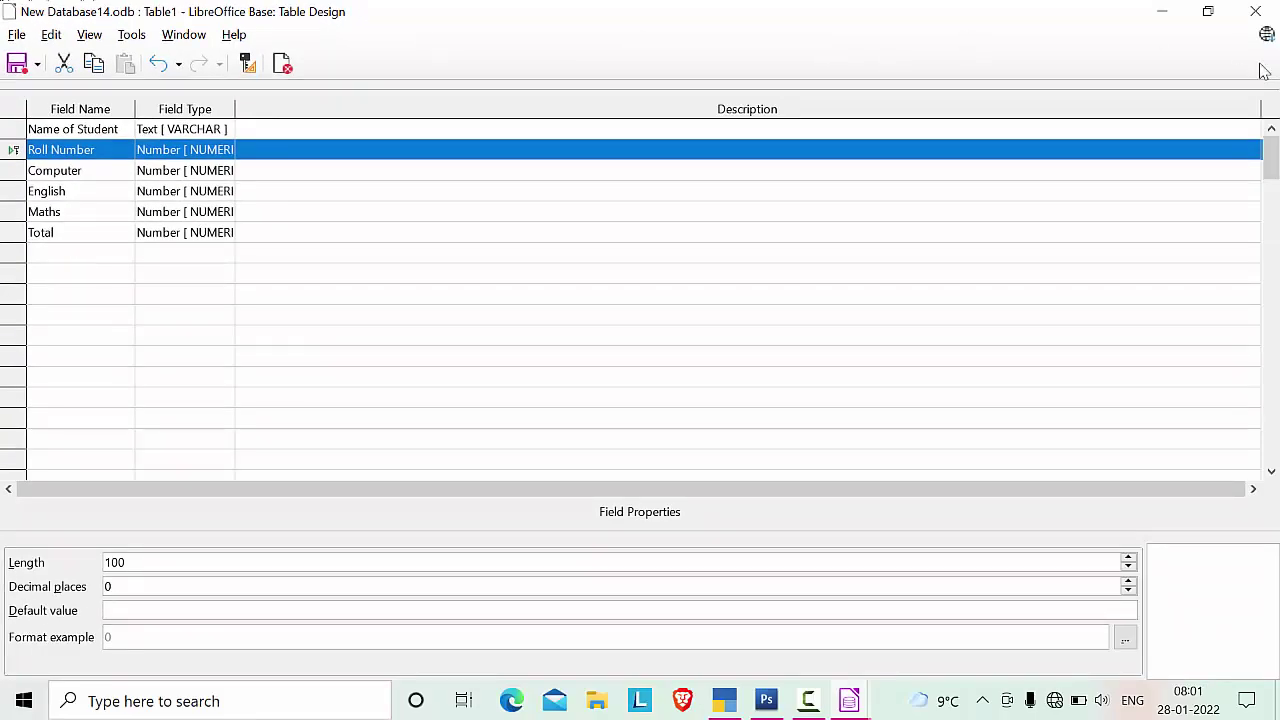
click(1256, 8)
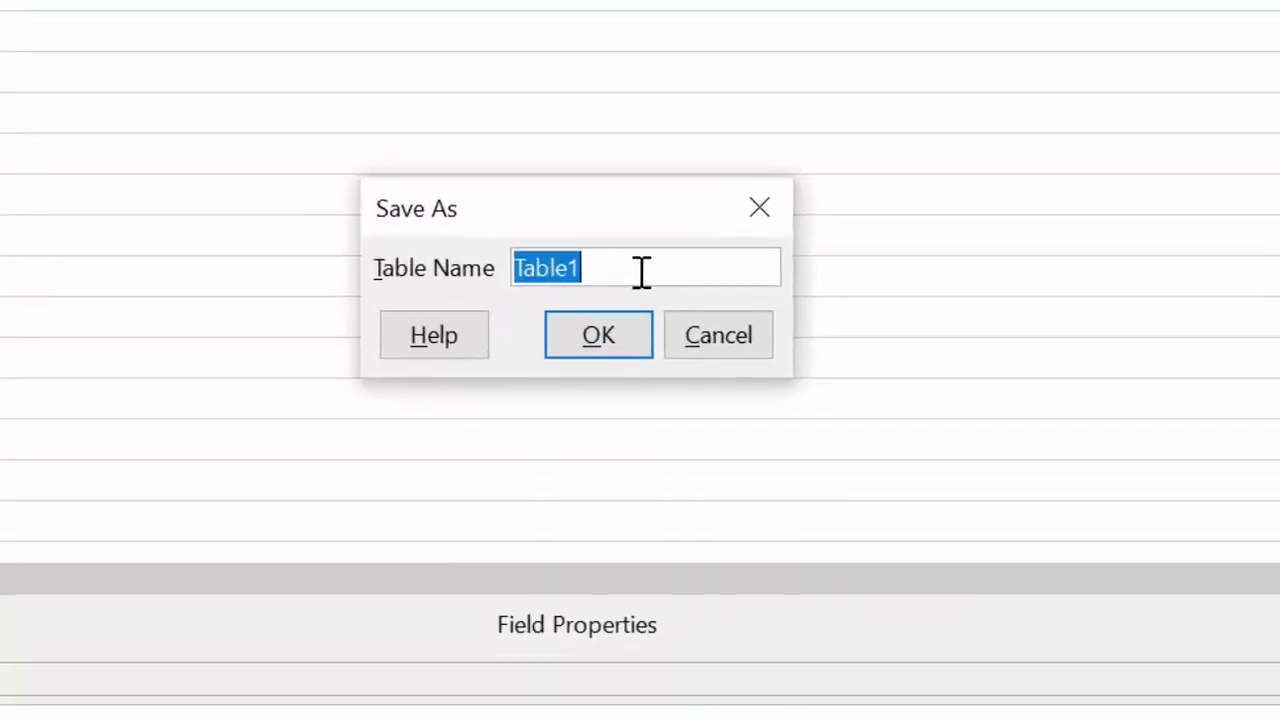
key(Return)
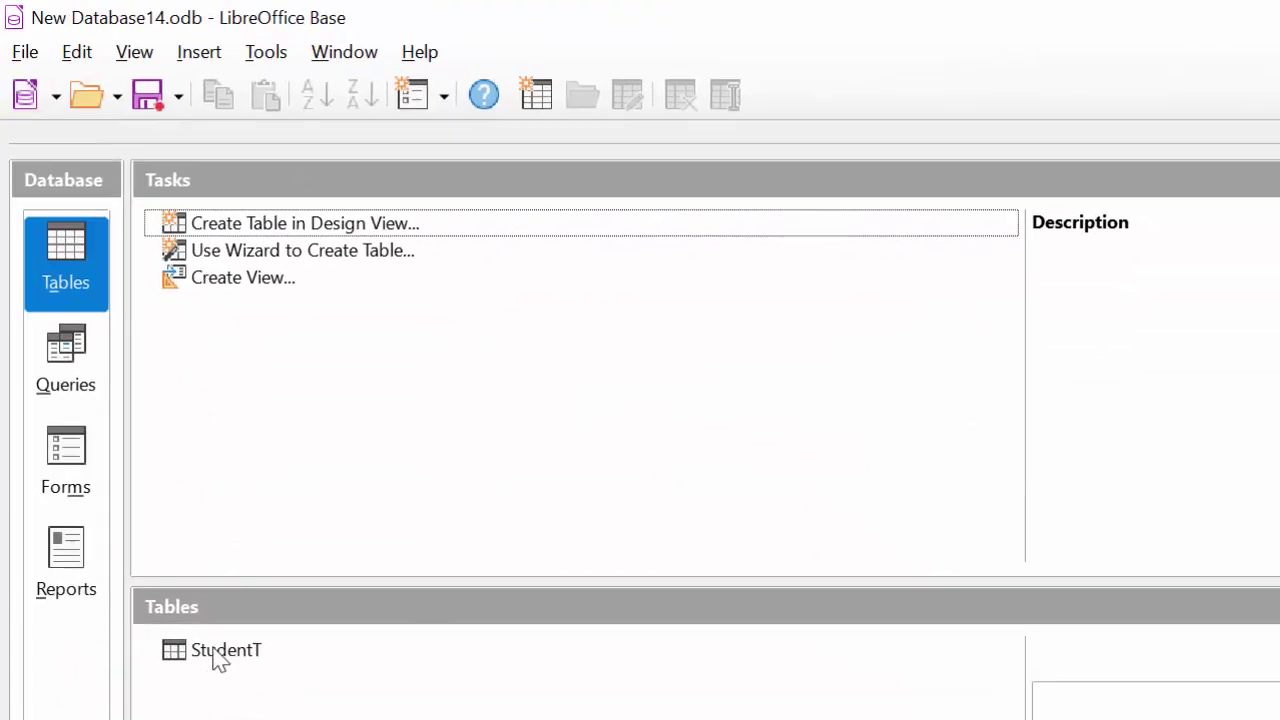
Open StudentT's data, then bring up the StudentT table's context menu
double_click(214, 651)
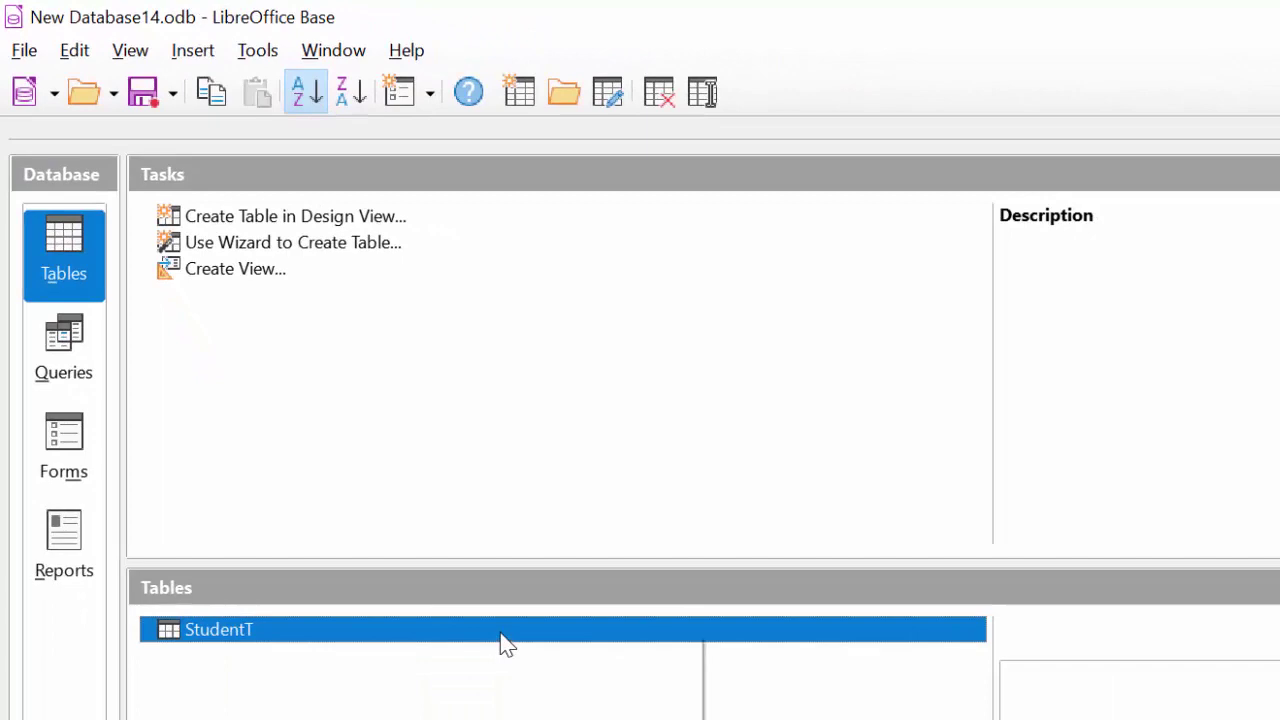
right_click(502, 636)
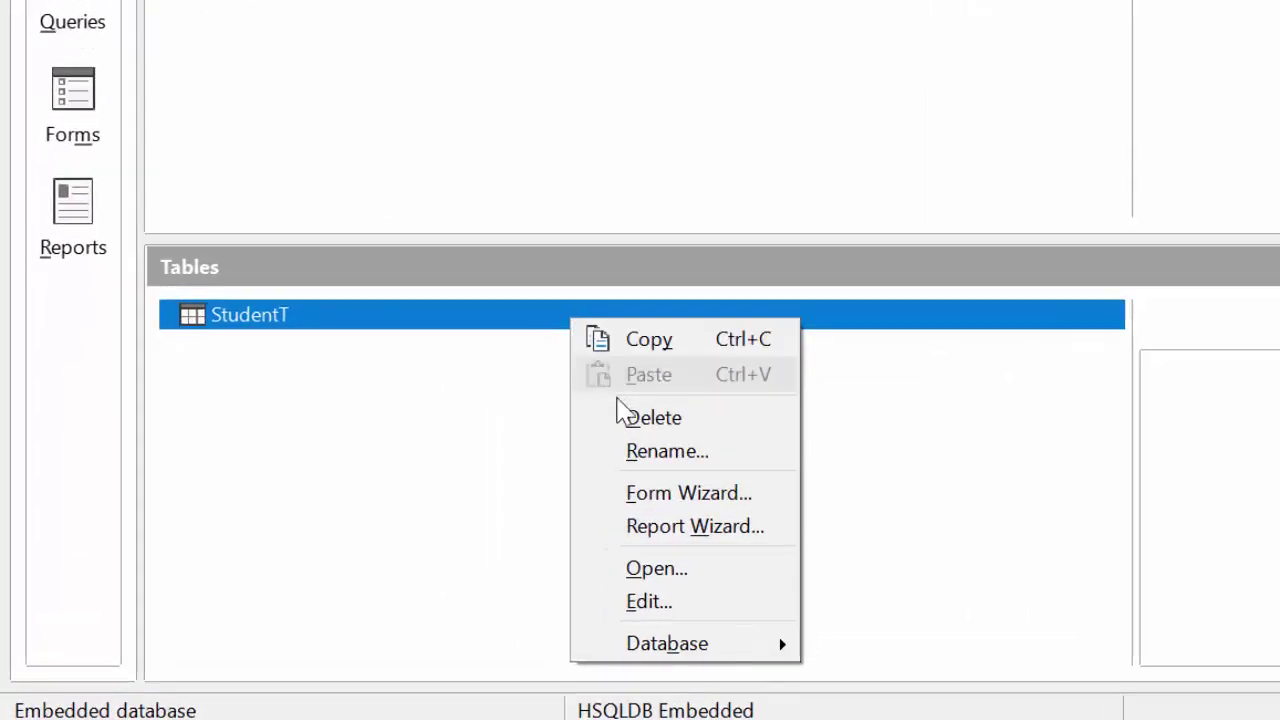
Edit StudentT to add a Percentage field of type Number [NUMERIC] and save
click(645, 601)
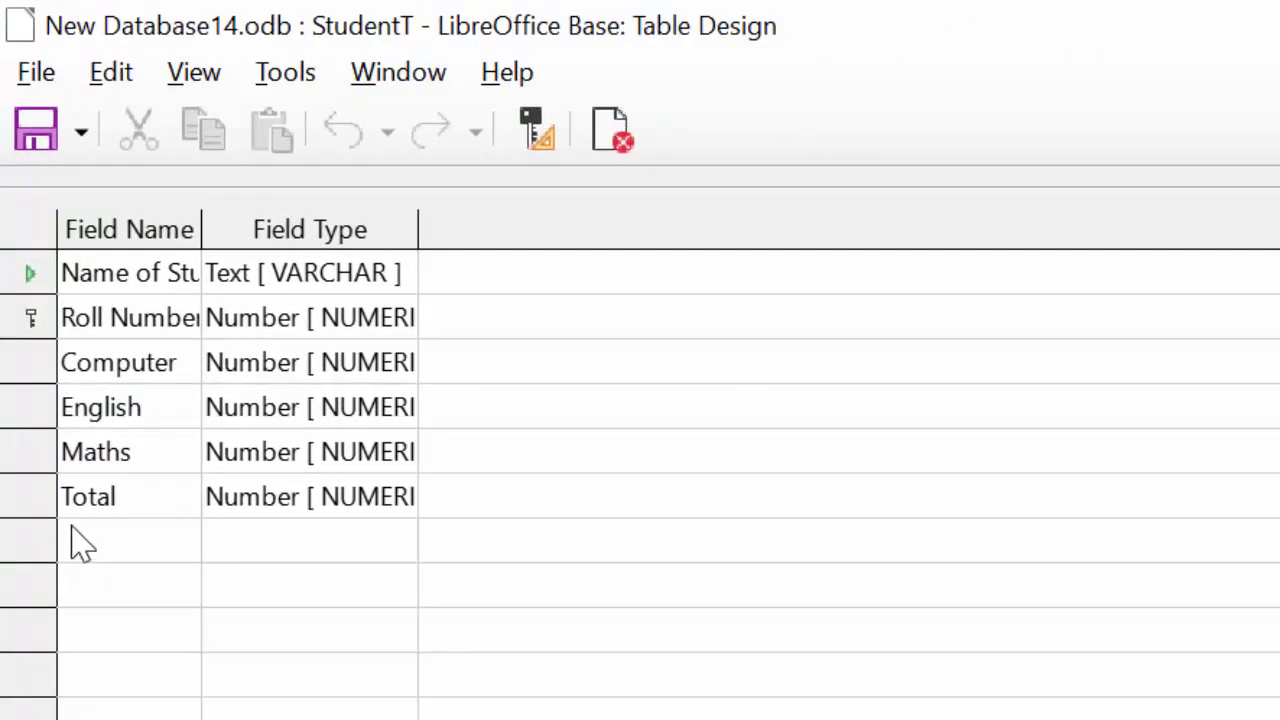
click(72, 533)
text(P)
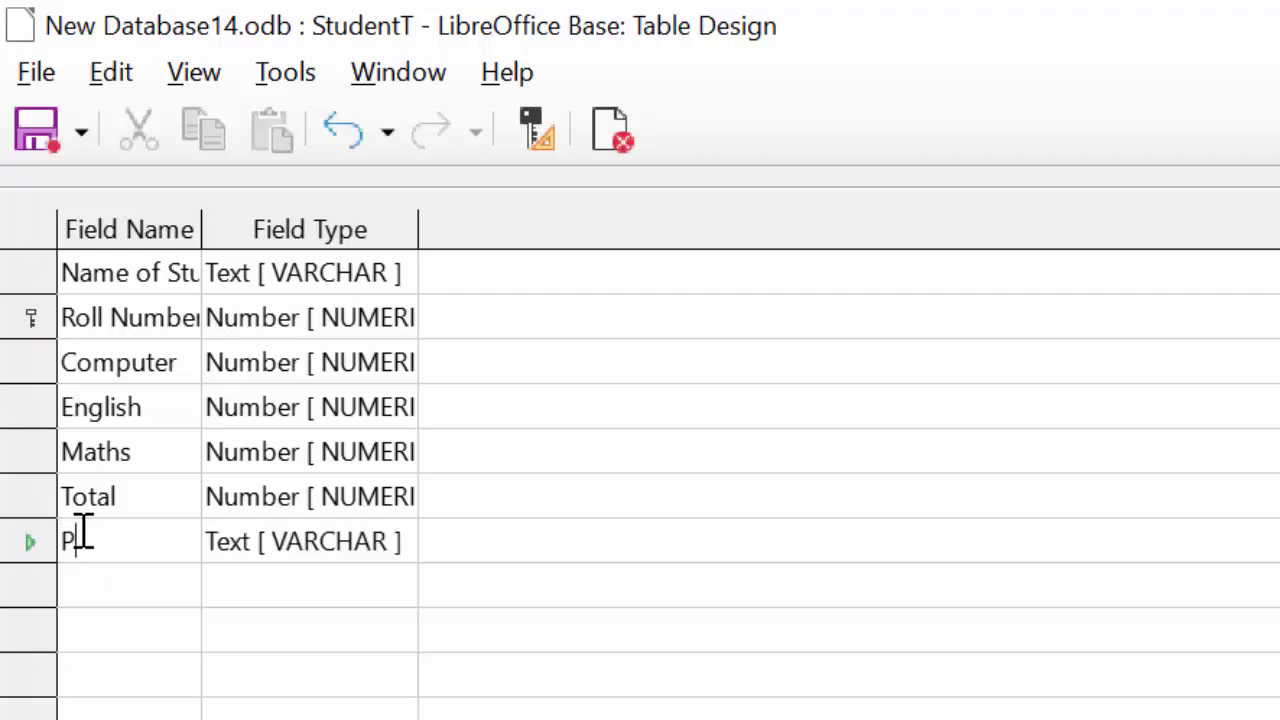
text(er)
text(cent)
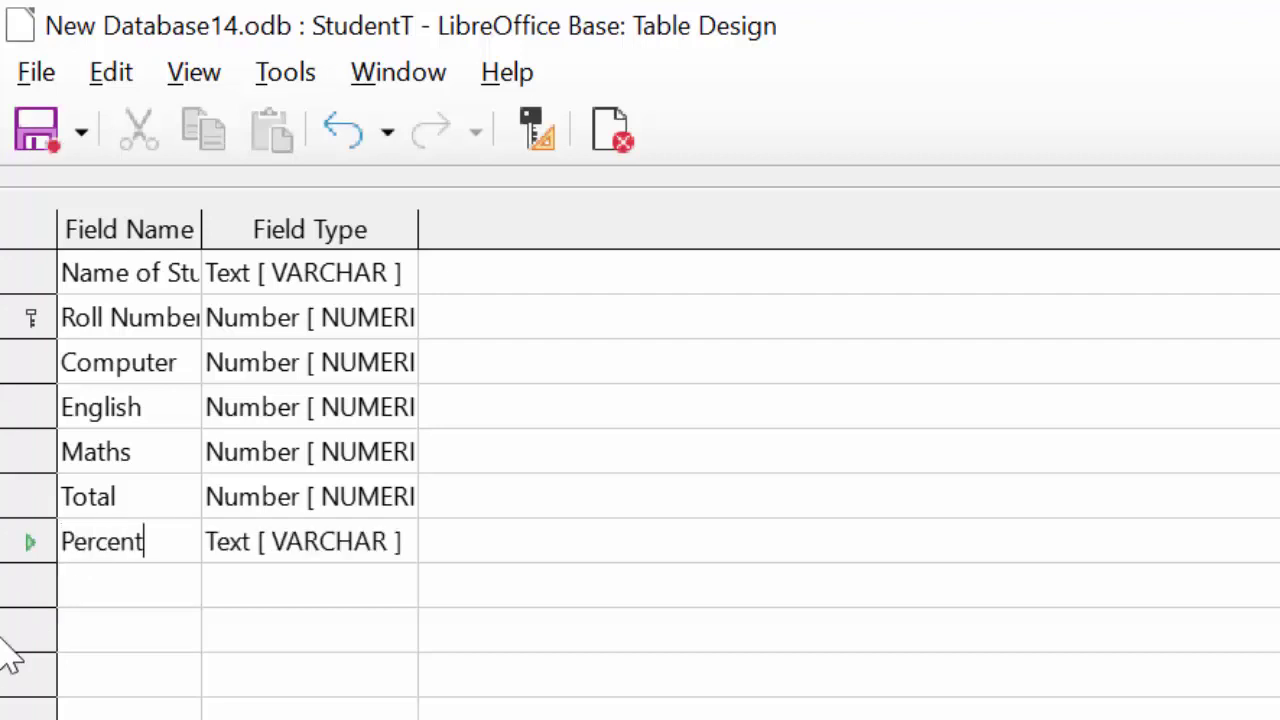
text(age)
click(278, 372)
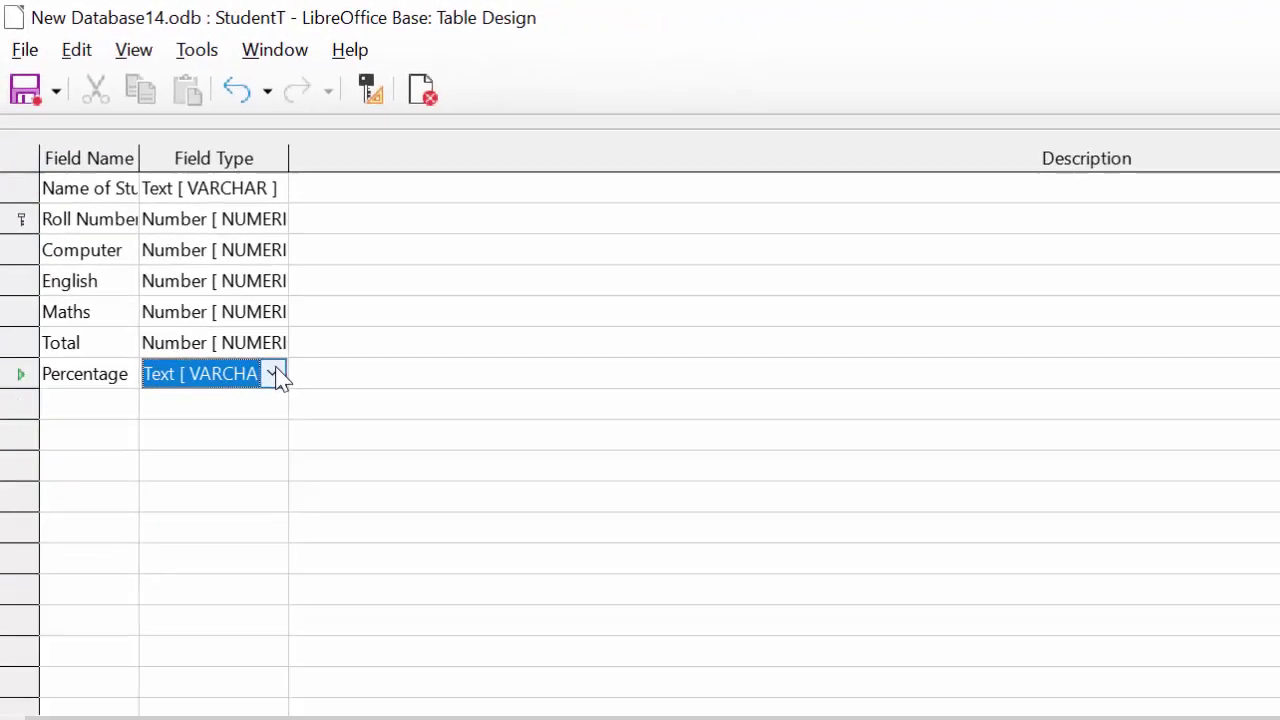
click(266, 364)
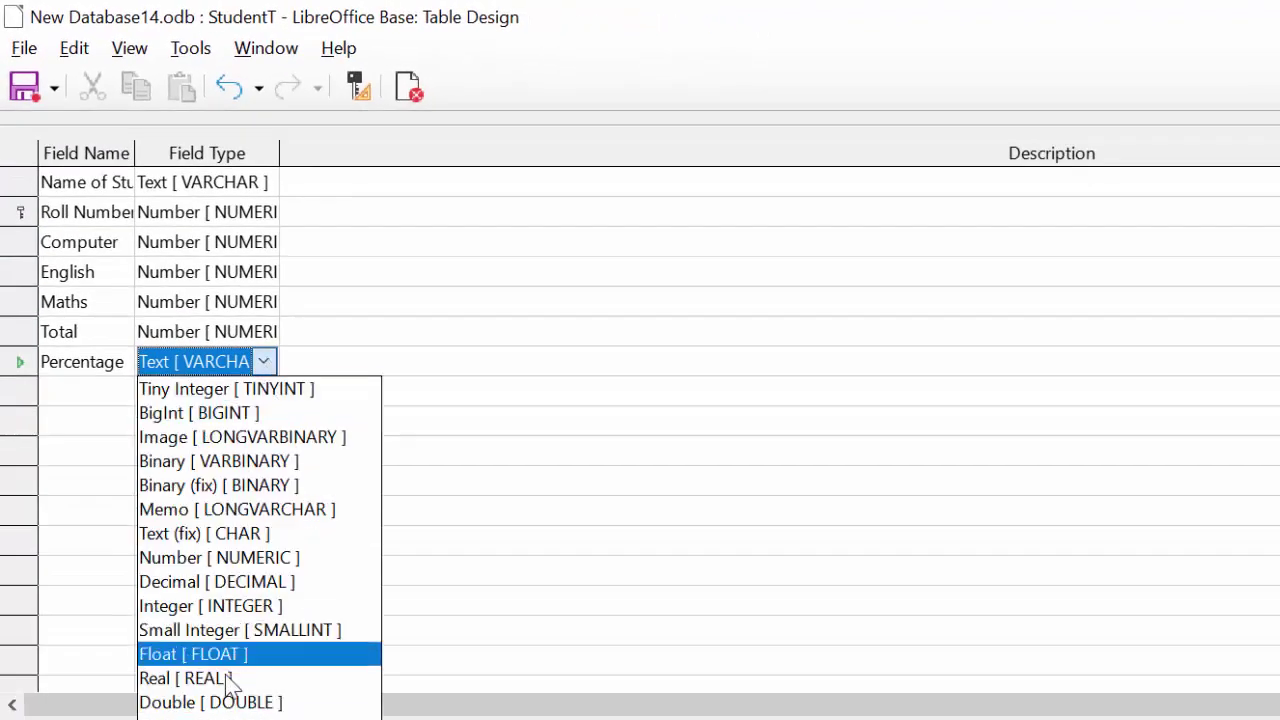
click(220, 558)
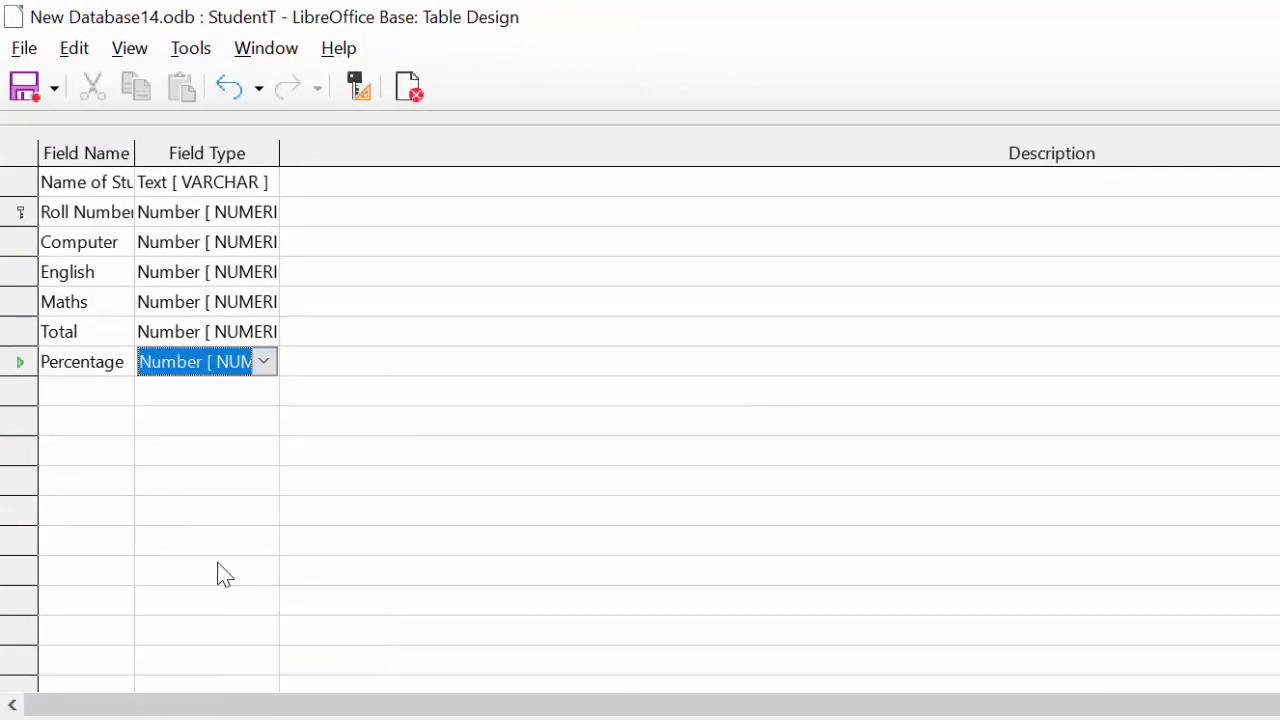
click(22, 88)
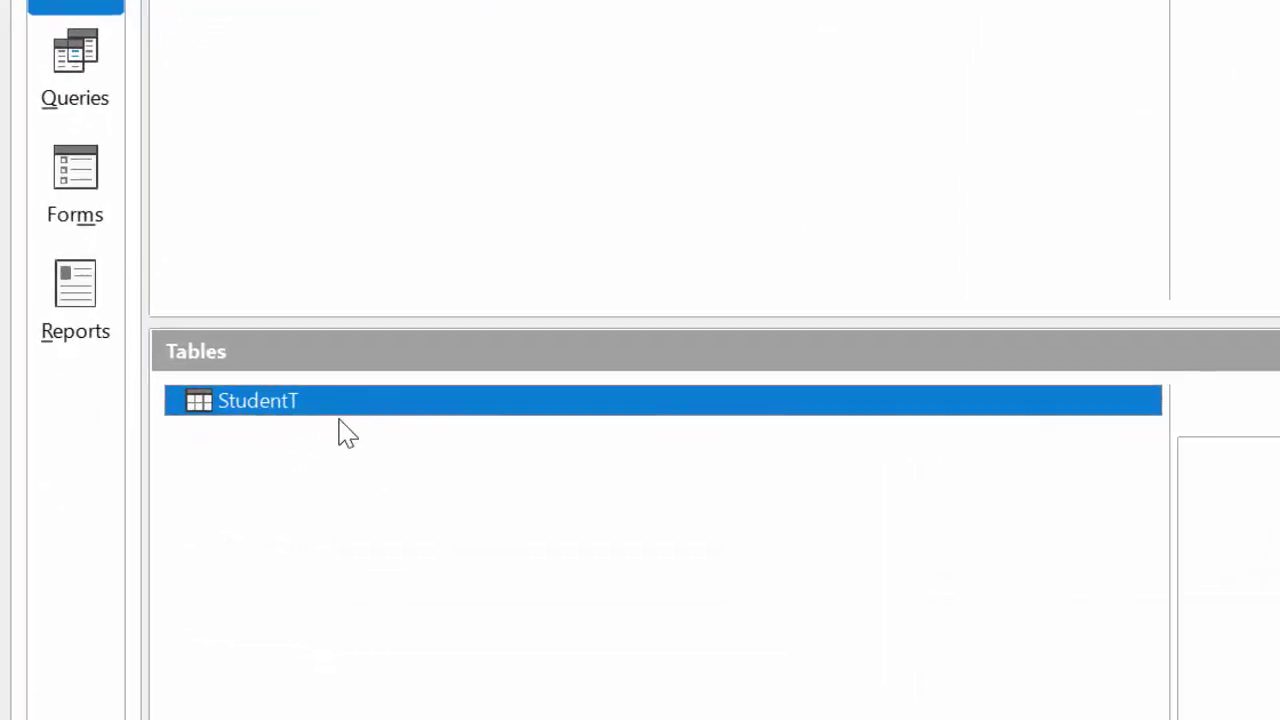
Enter a student record with Roll Number 1 and marks 45, 67, 67, then close and save
double_click(339, 403)
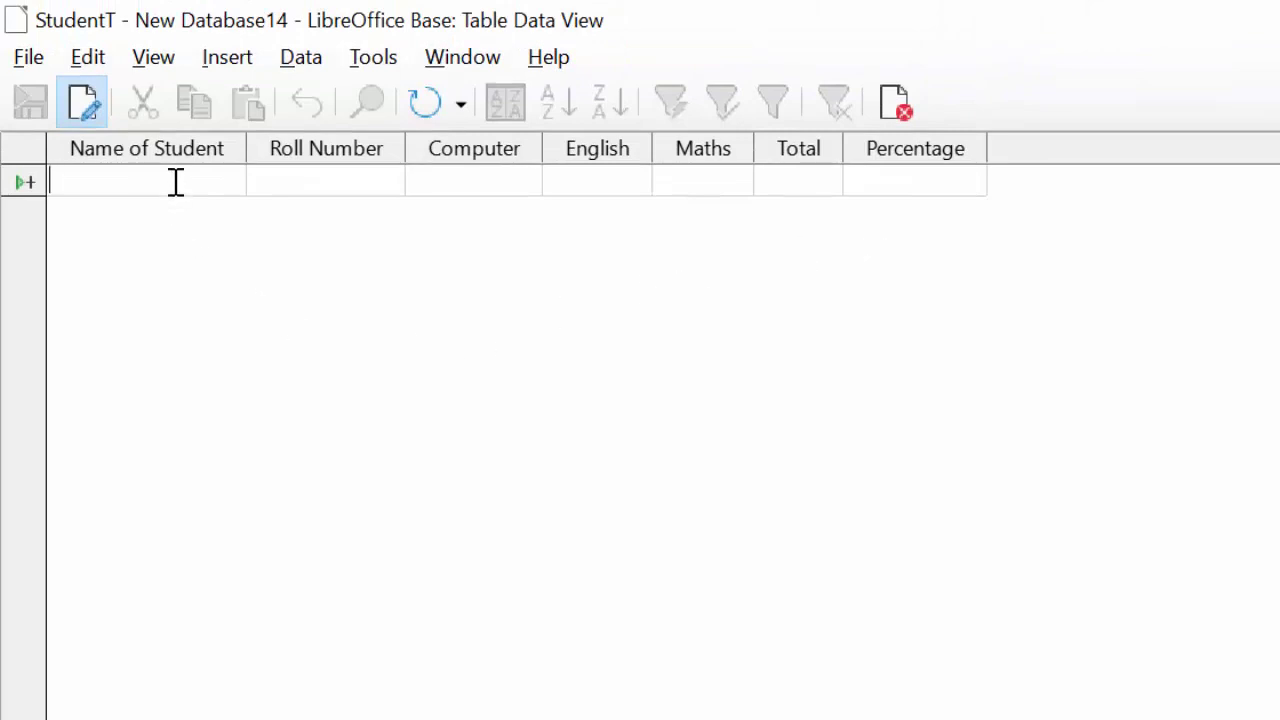
text(Ram)
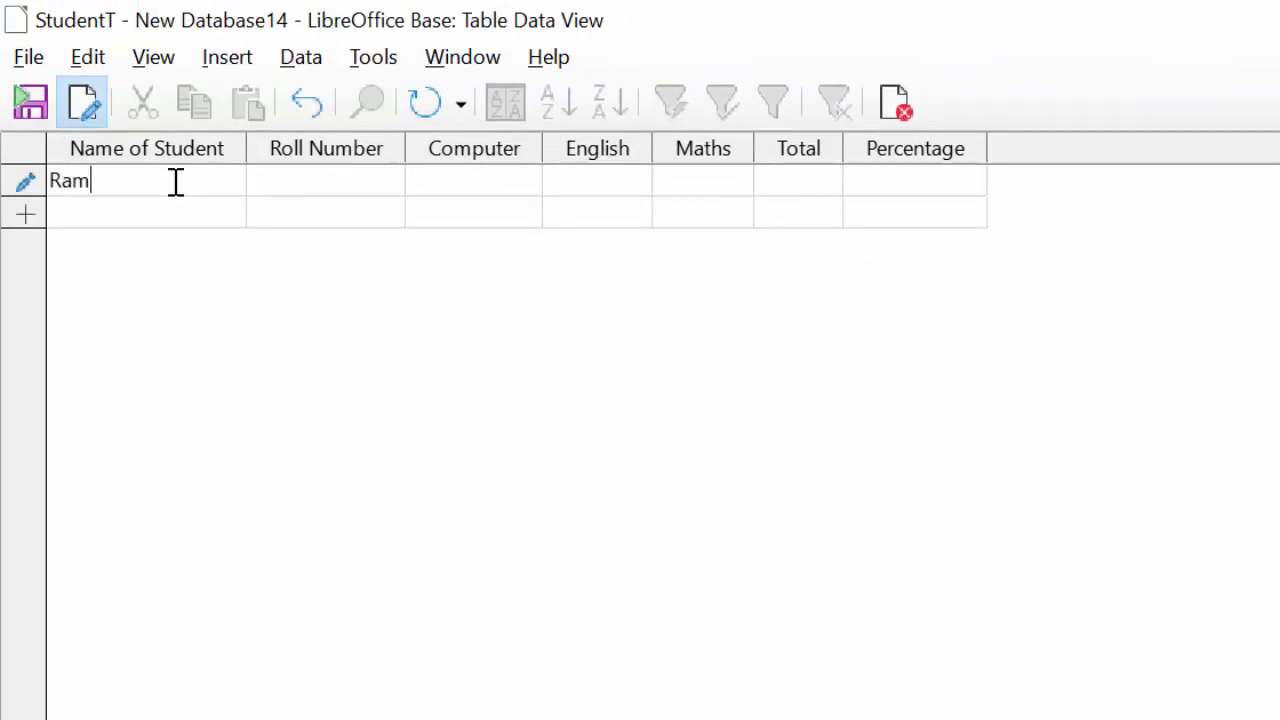
key(Tab)
key(Tab)
text(45)
text(67)
key(Tab)
text(67)
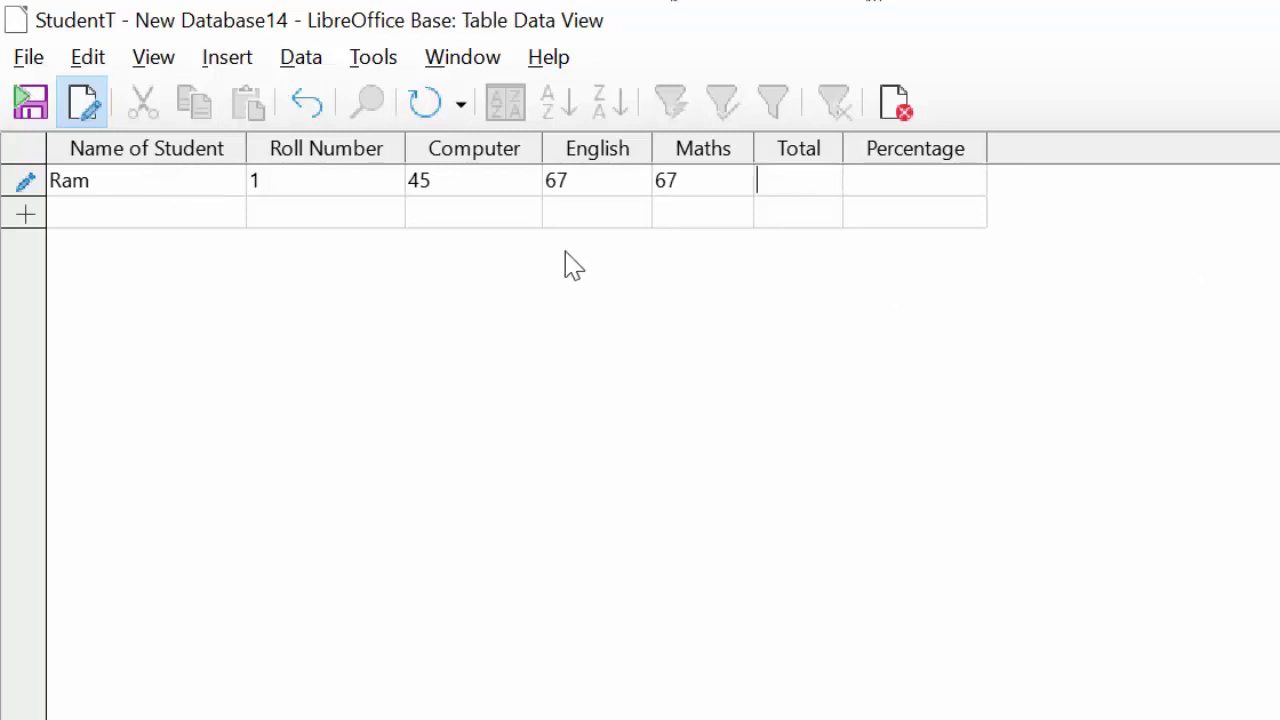
key(ctrl+w)
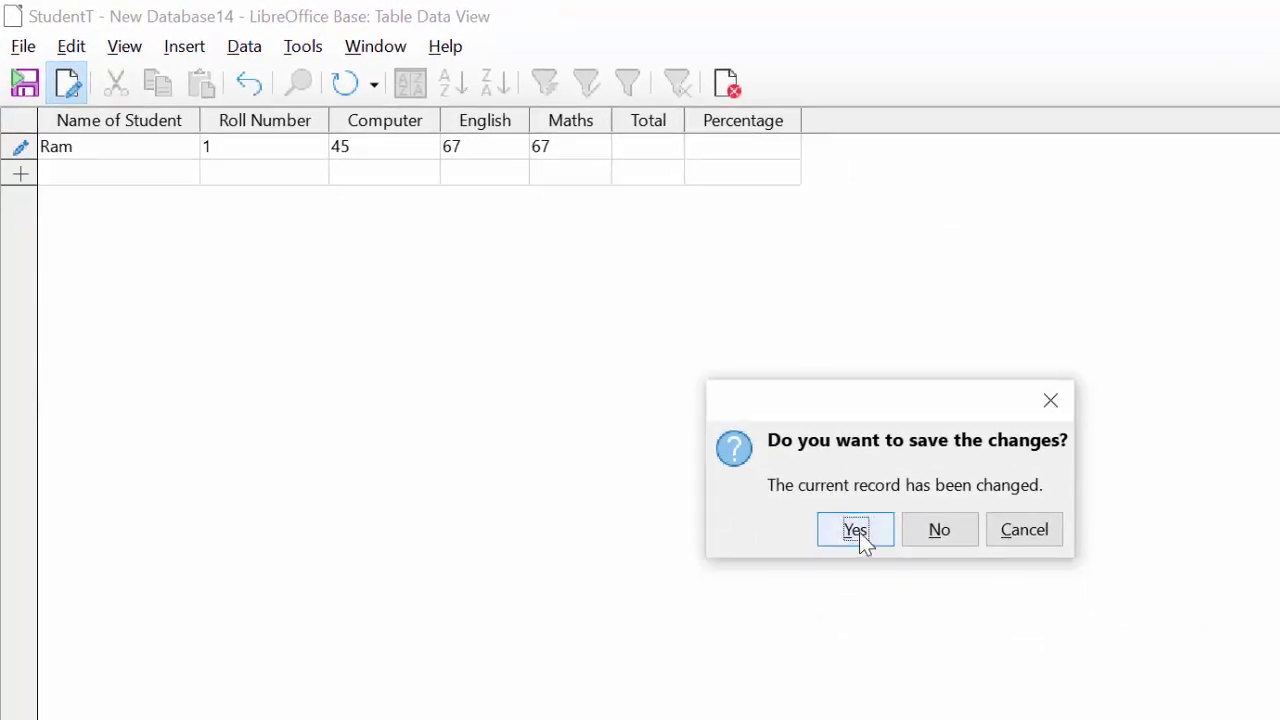
click(857, 530)
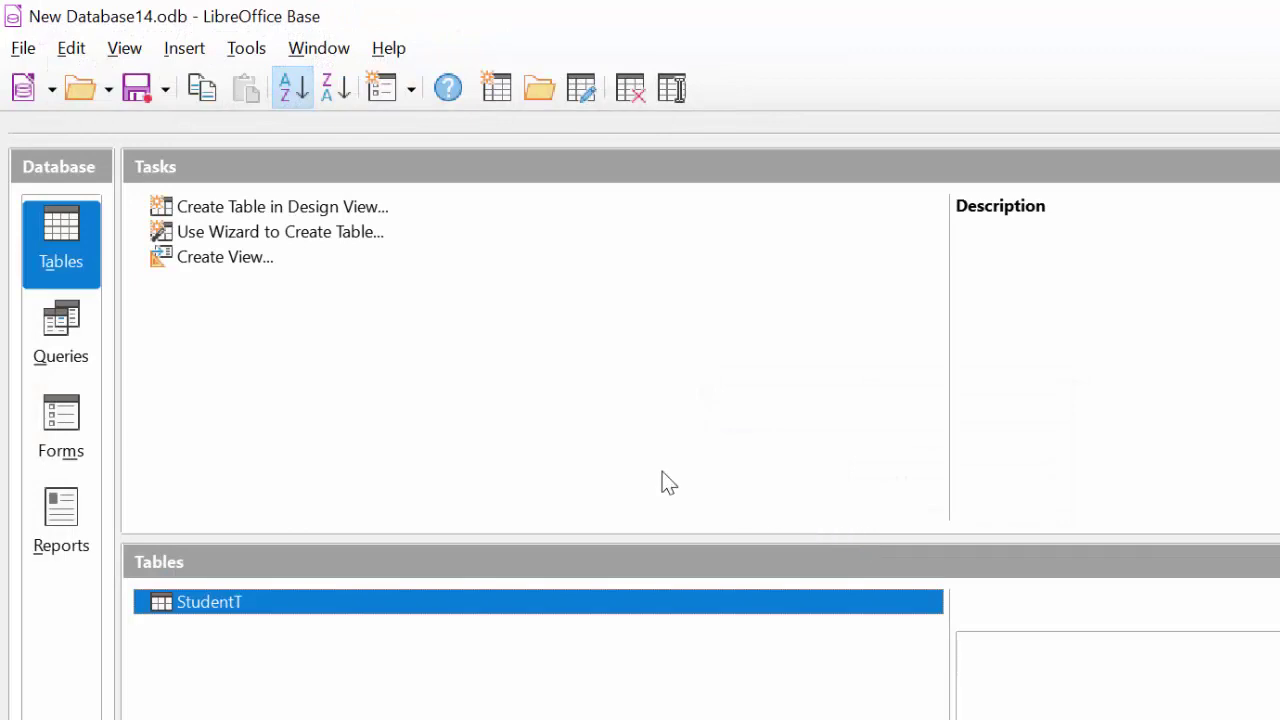
Start a design-view query on StudentT and enlarge its field list to show all fields
click(70, 342)
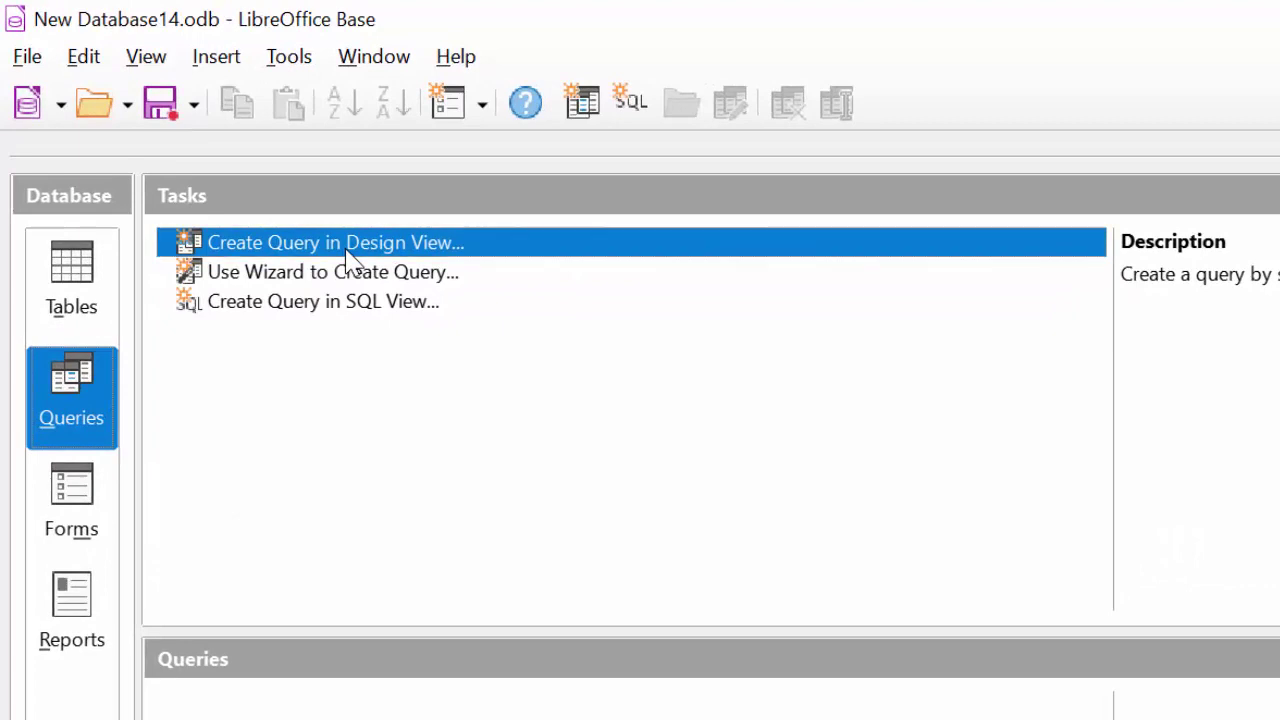
click(345, 252)
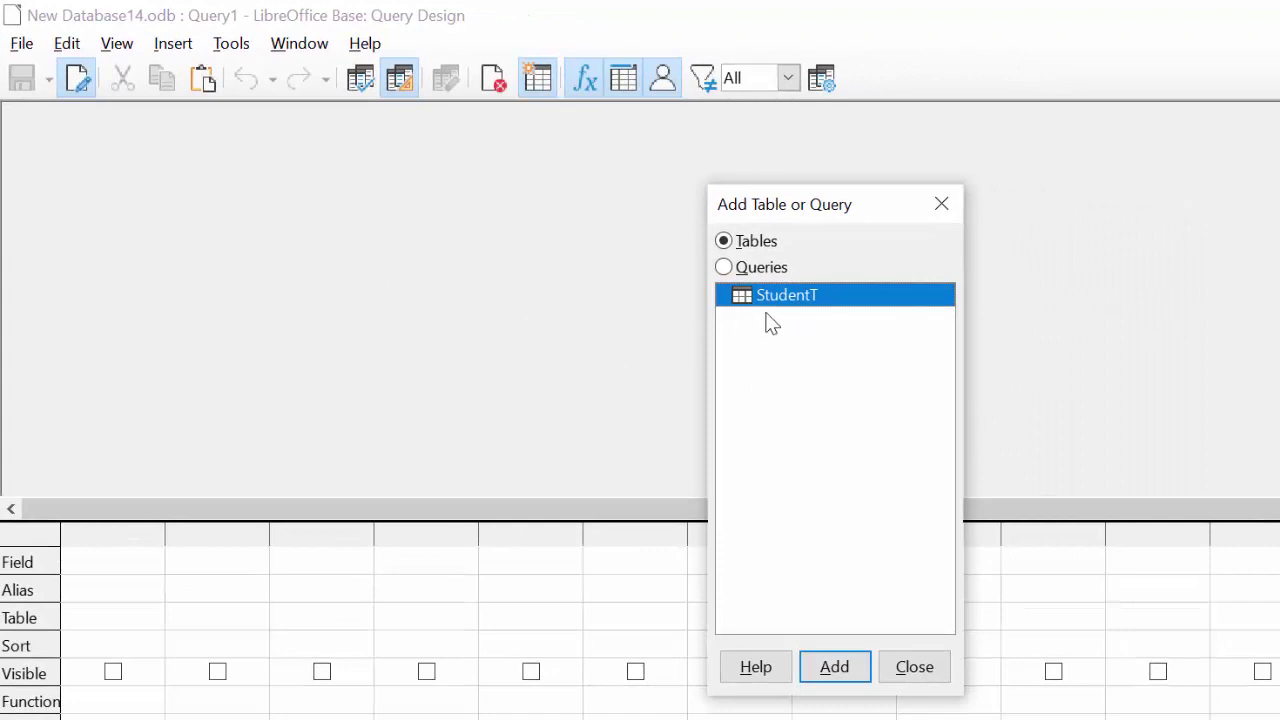
click(843, 665)
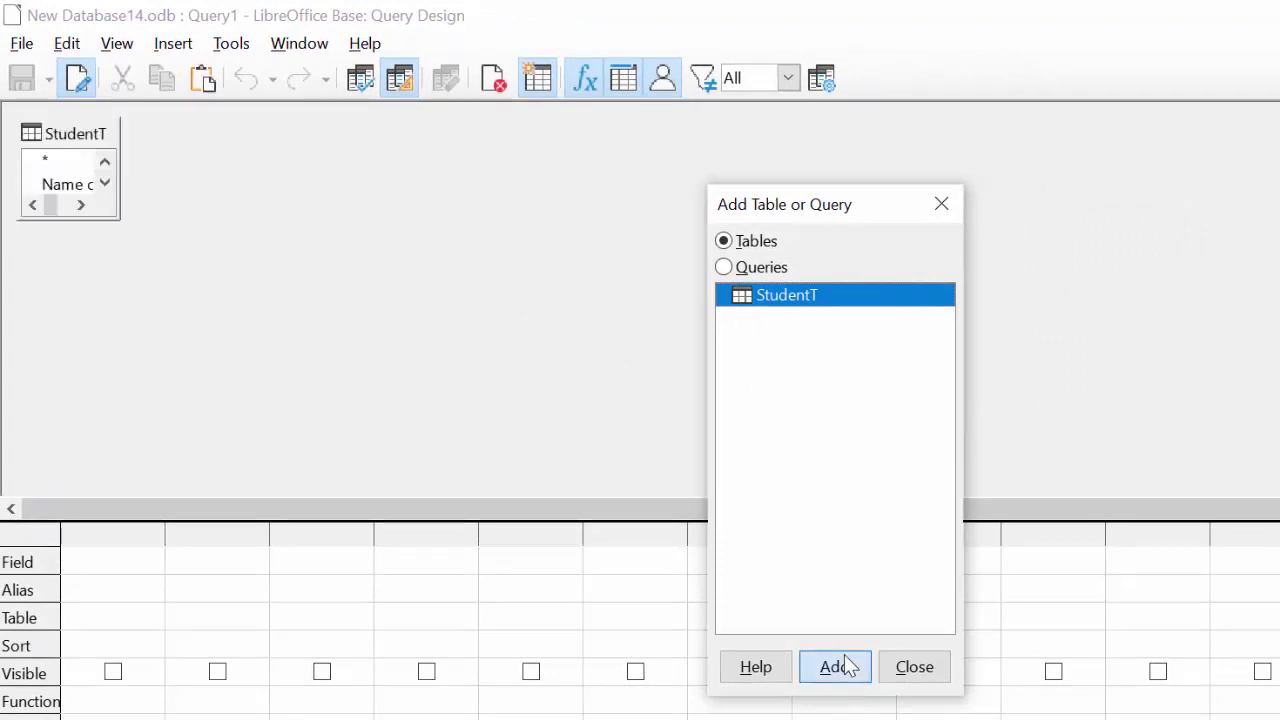
click(917, 670)
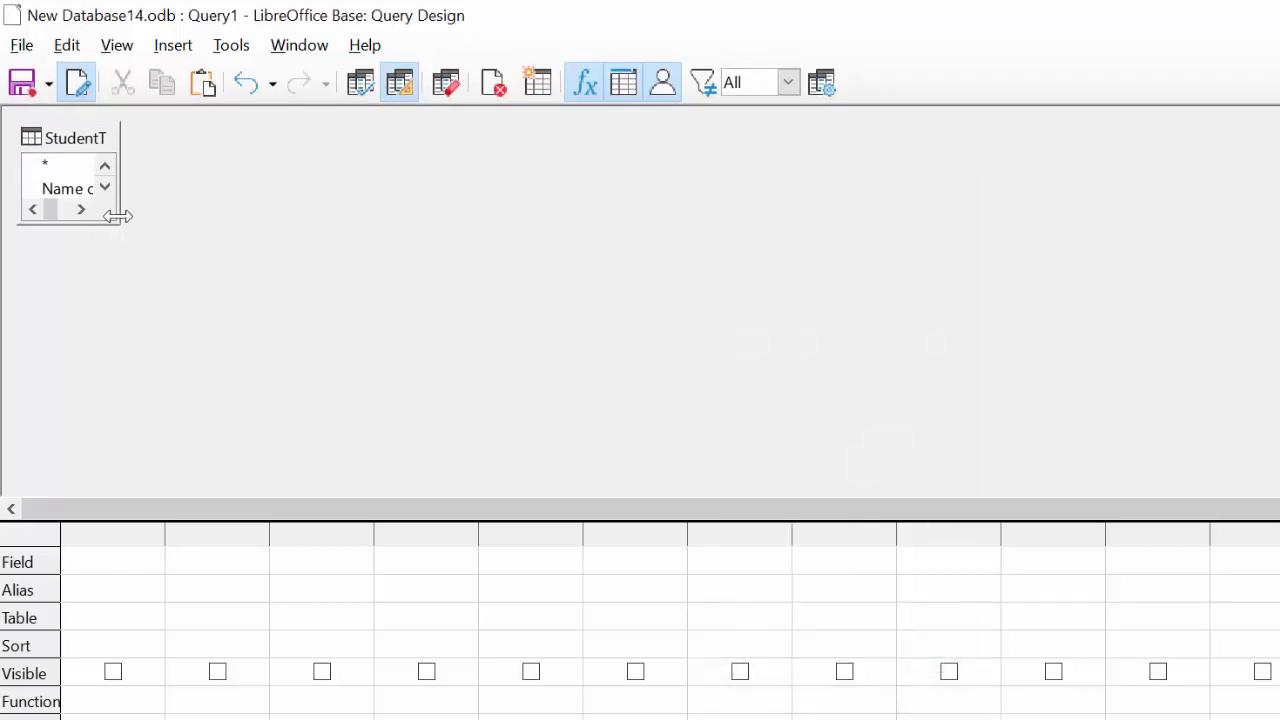
drag(118, 216, 243, 240)
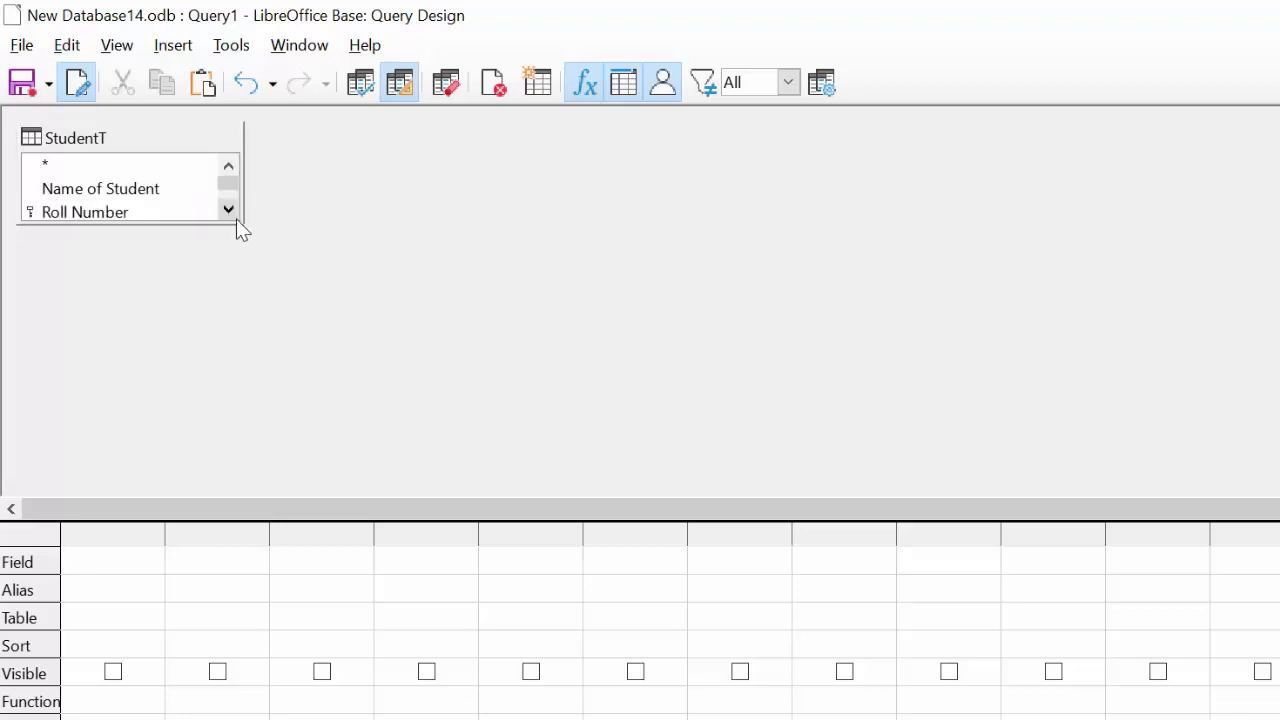
drag(232, 224, 221, 402)
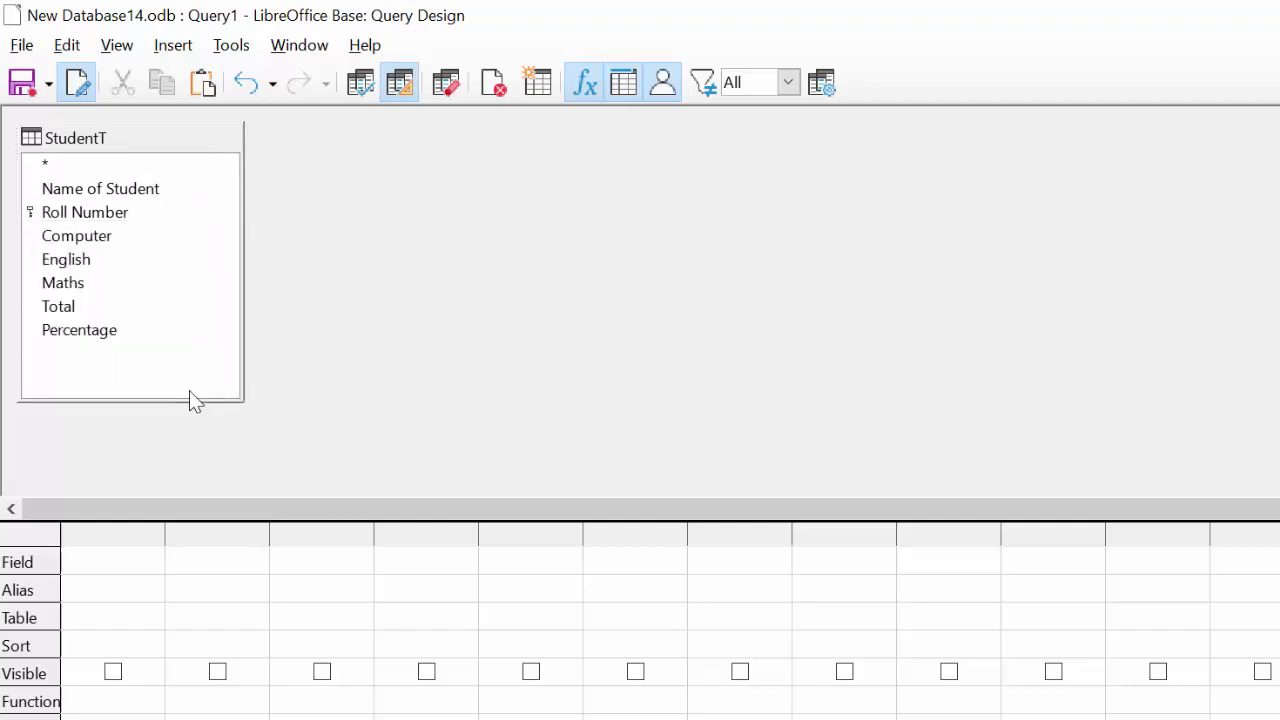
Add all seven StudentT fields, Name of Student through Percentage, to Query1's grid
click(150, 145)
double_click(146, 192)
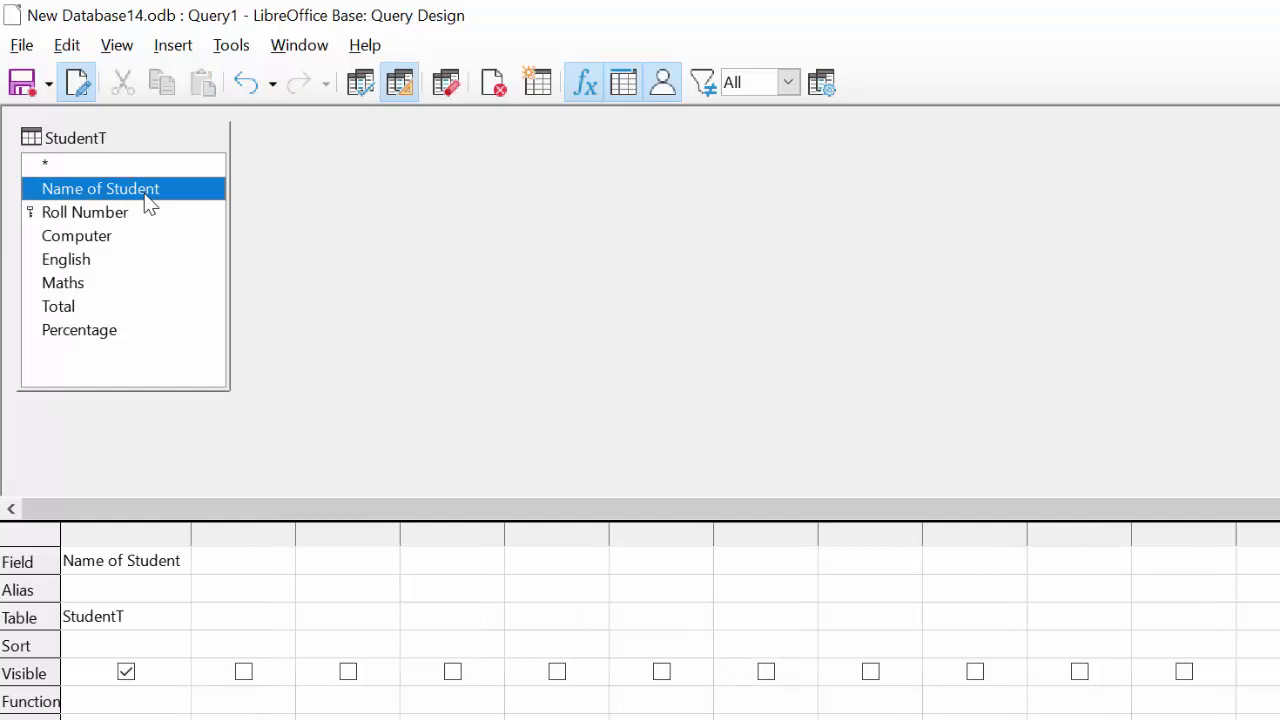
double_click(115, 215)
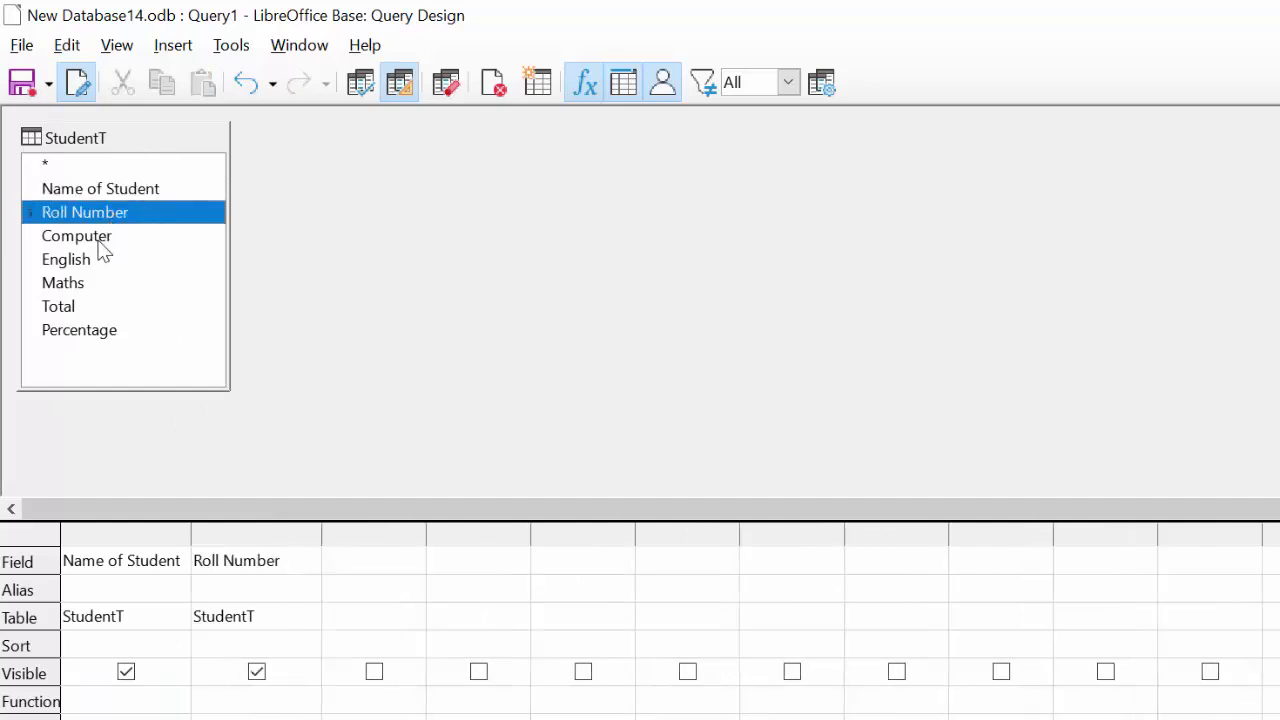
double_click(100, 240)
double_click(86, 261)
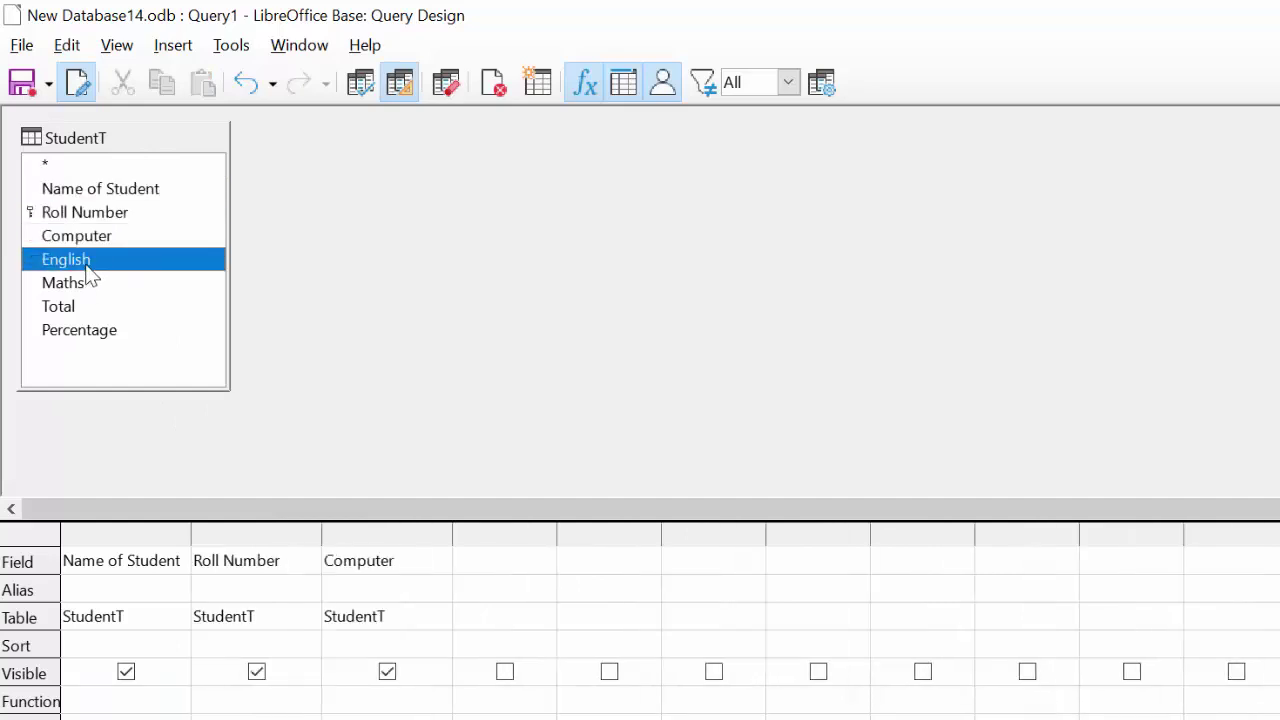
double_click(80, 285)
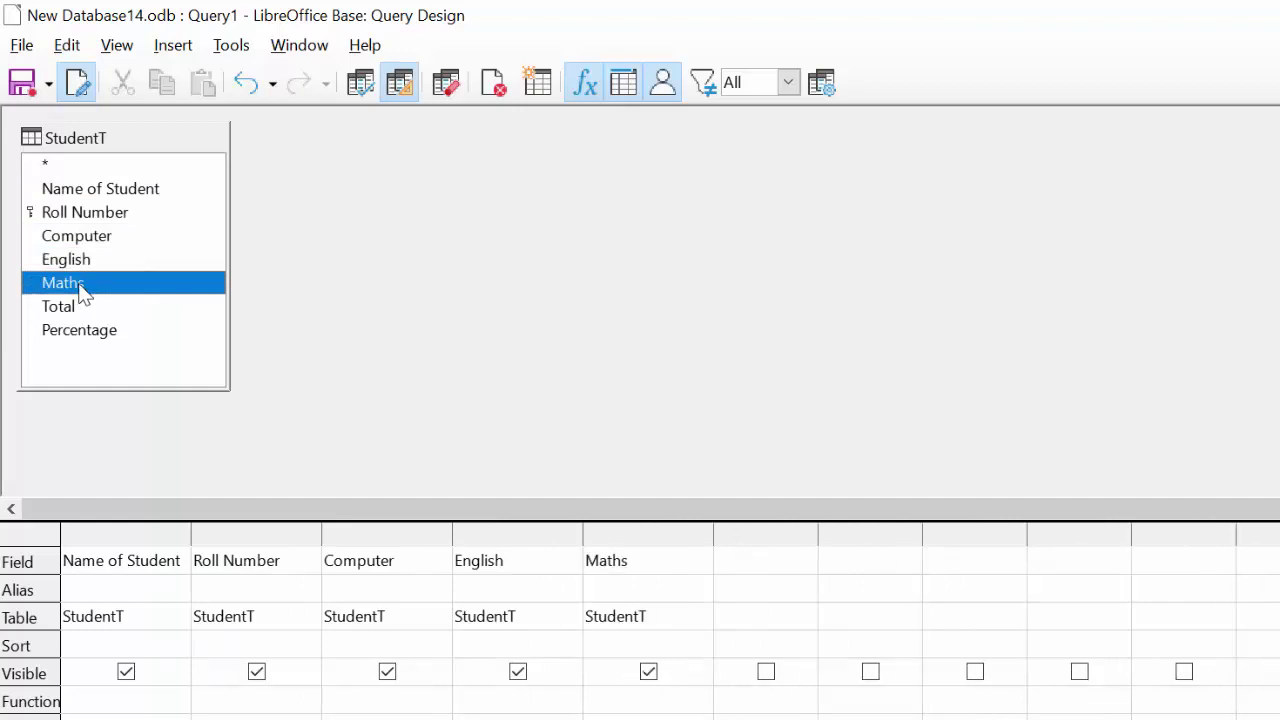
double_click(79, 309)
double_click(79, 331)
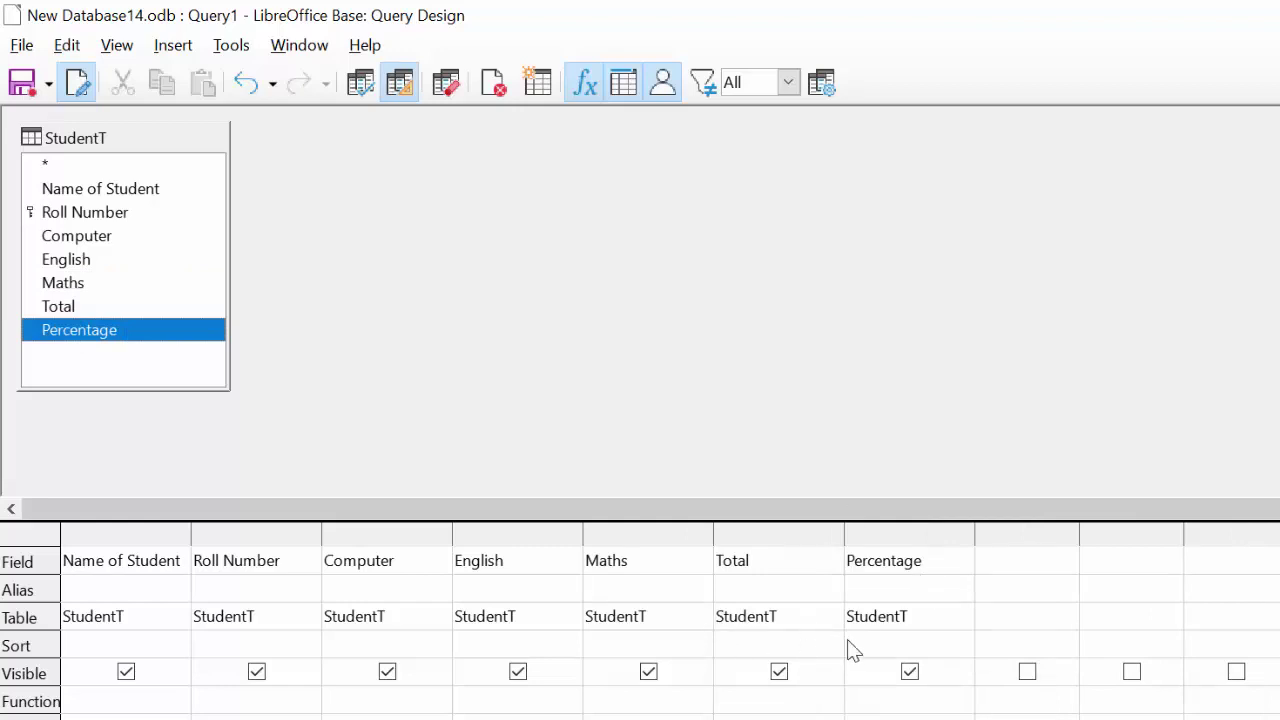
click(771, 577)
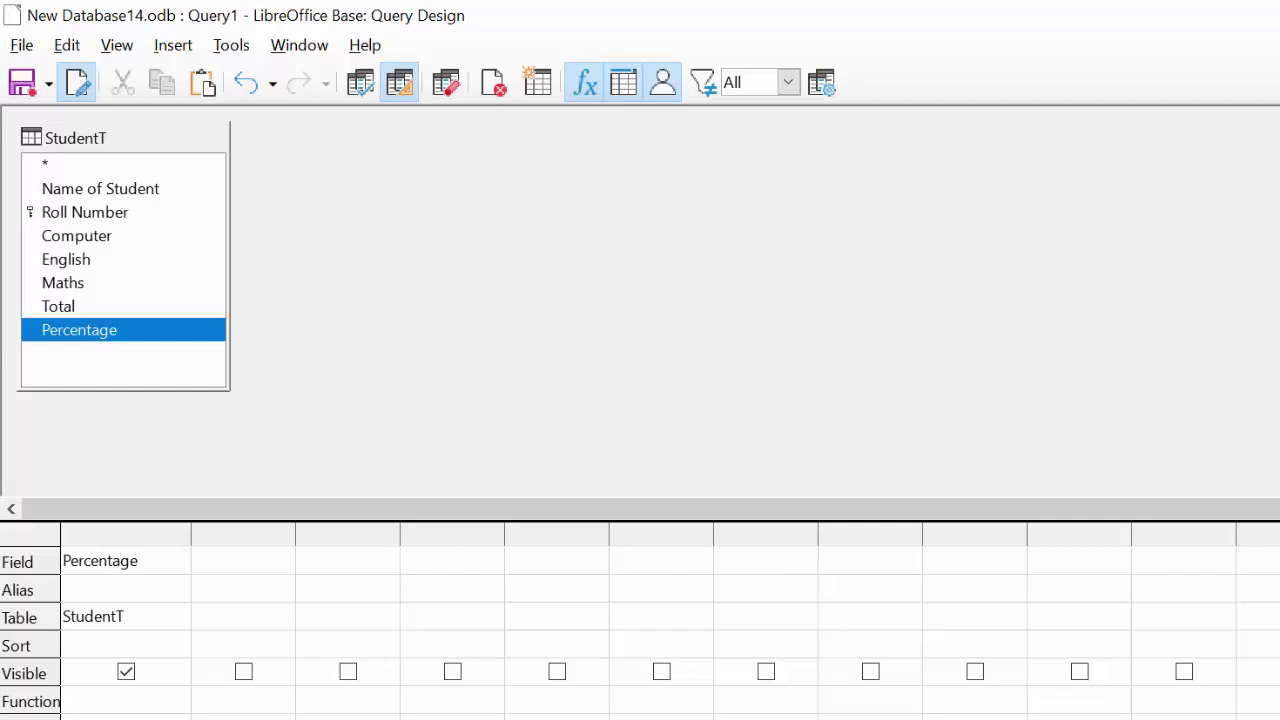
Turn the Total column into the expression 'Computer'+'English'+'Maths' with alias Total
key(ctrl+z)
key(ctrl+z)
key(ctrl+z)
key(ctrl+z)
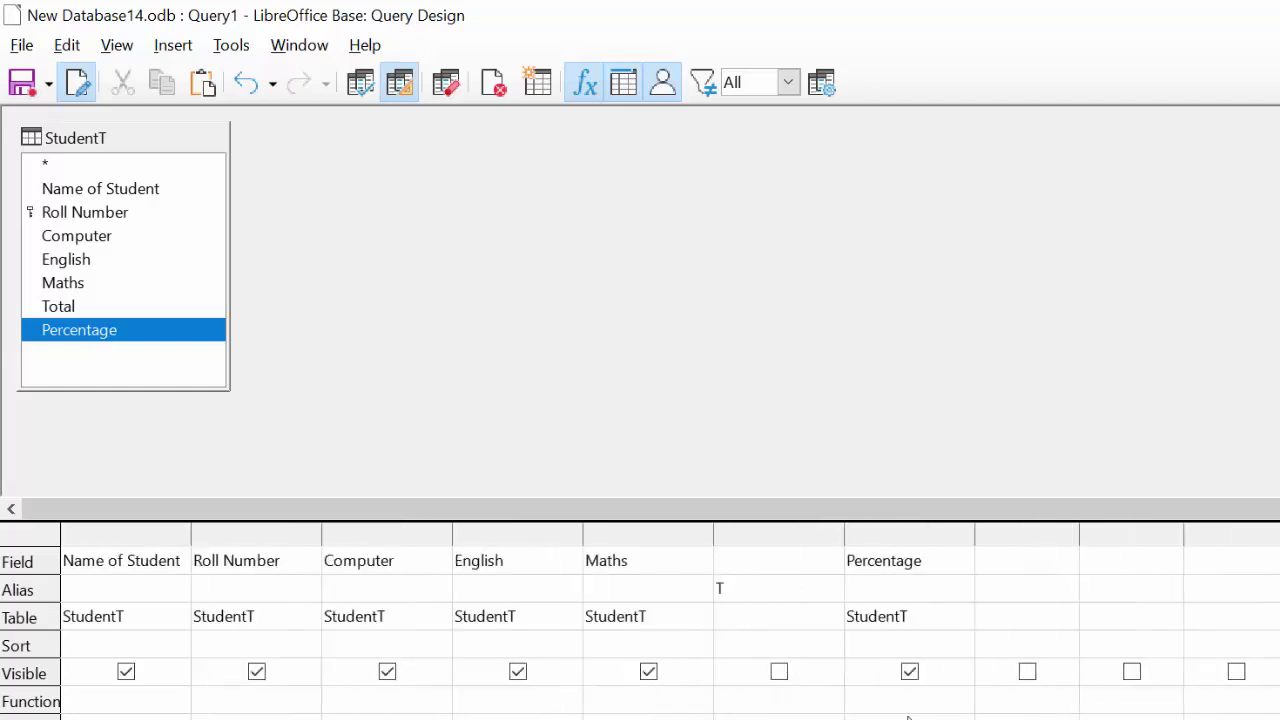
text(otal)
click(762, 566)
text(")
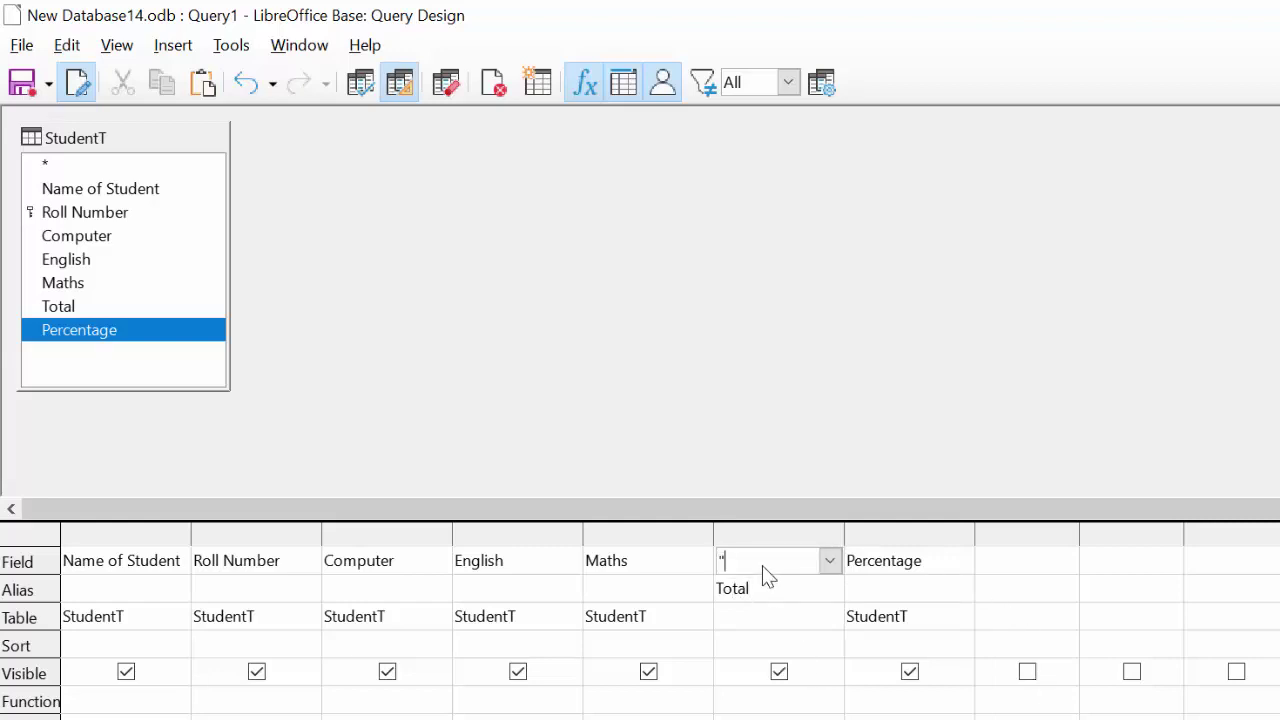
text(o)
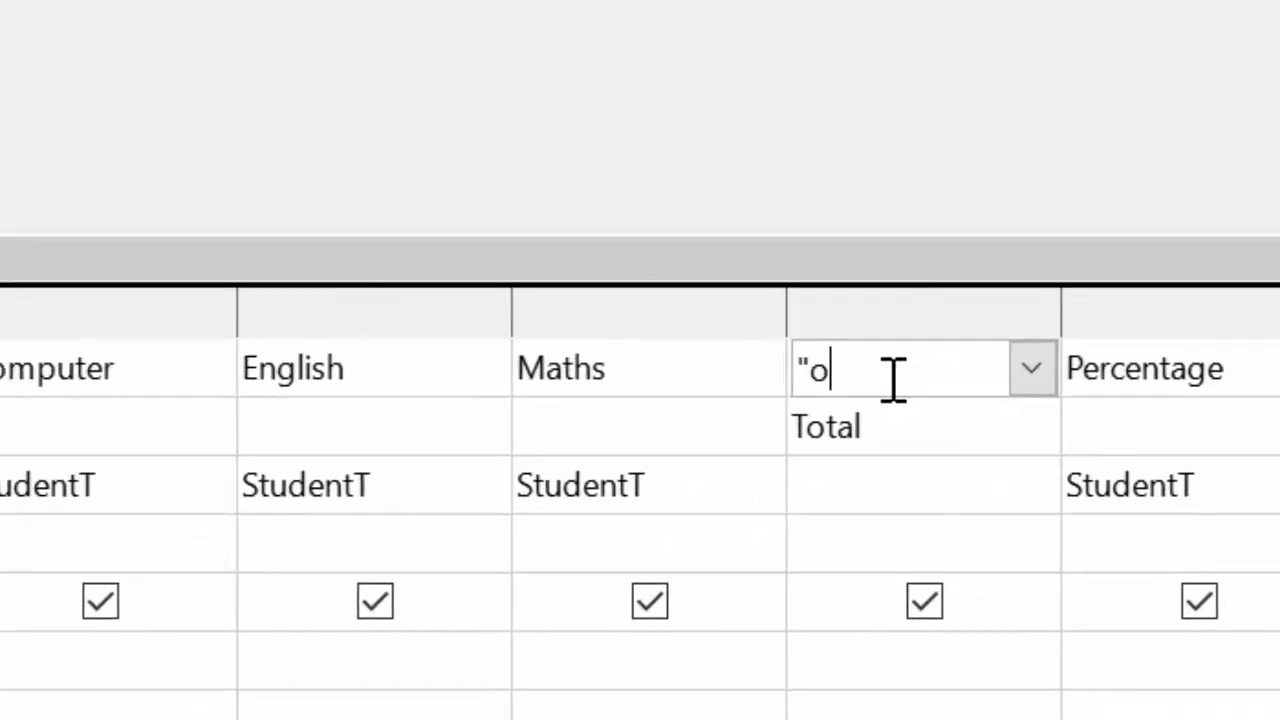
text(mputer)
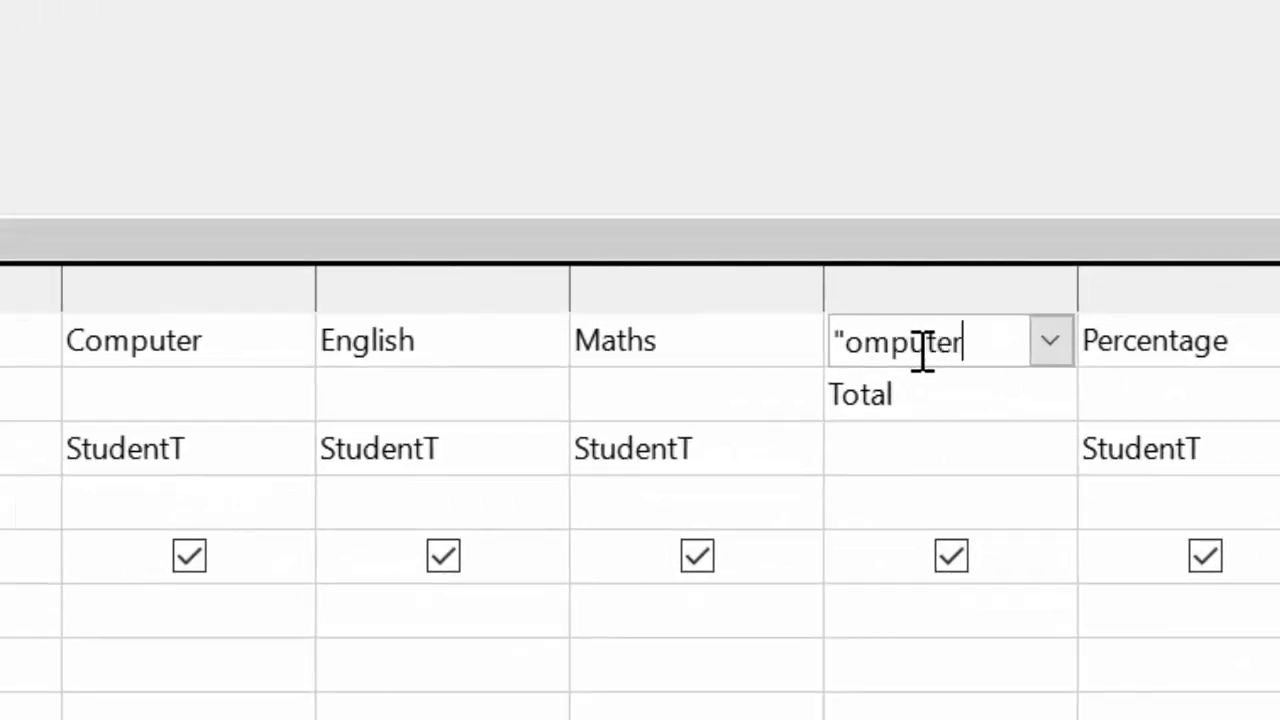
text("  )
text(E)
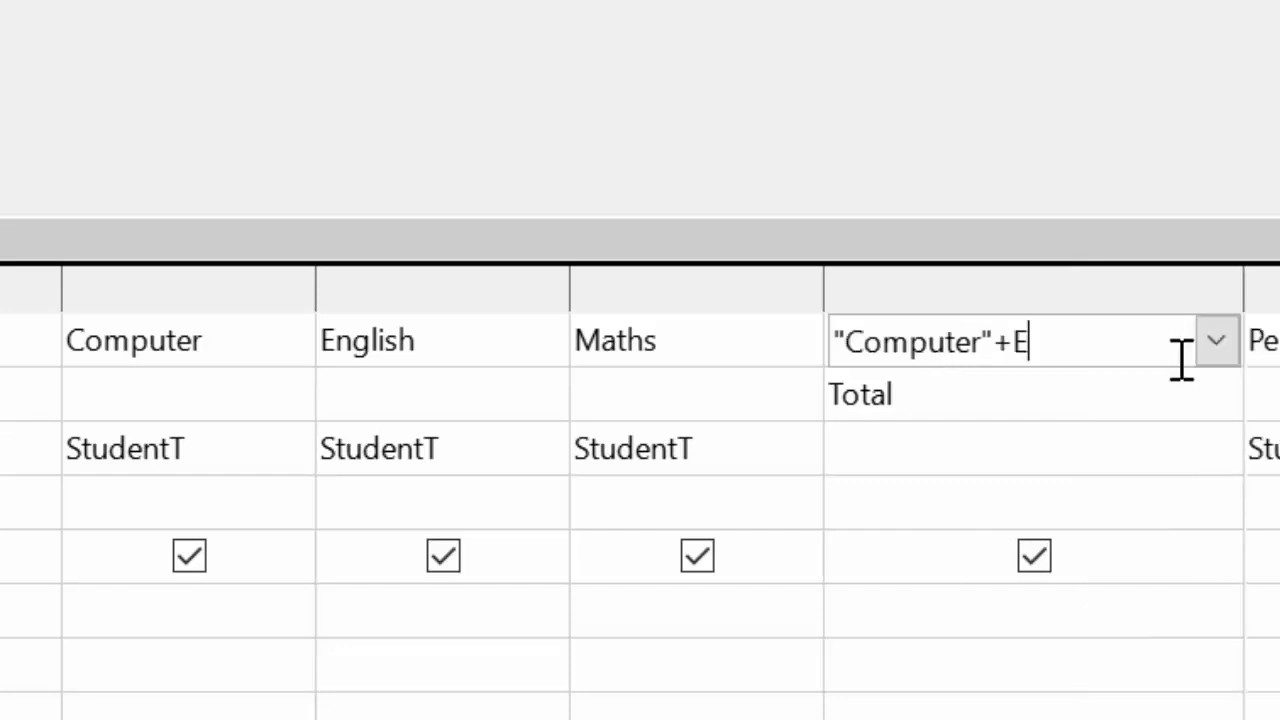
key(BackSpace)
text(")
key(BackSpace)
text(Engli)
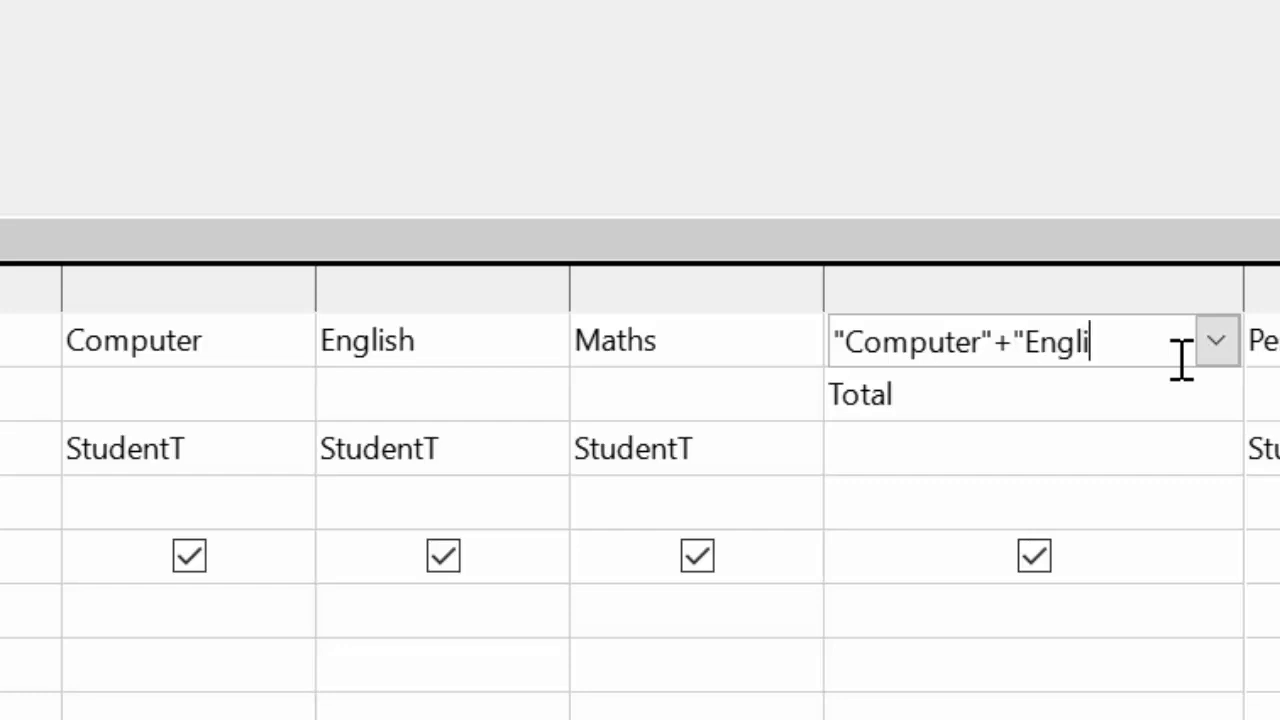
text(sh")
text(+)
text("M)
text(aths)
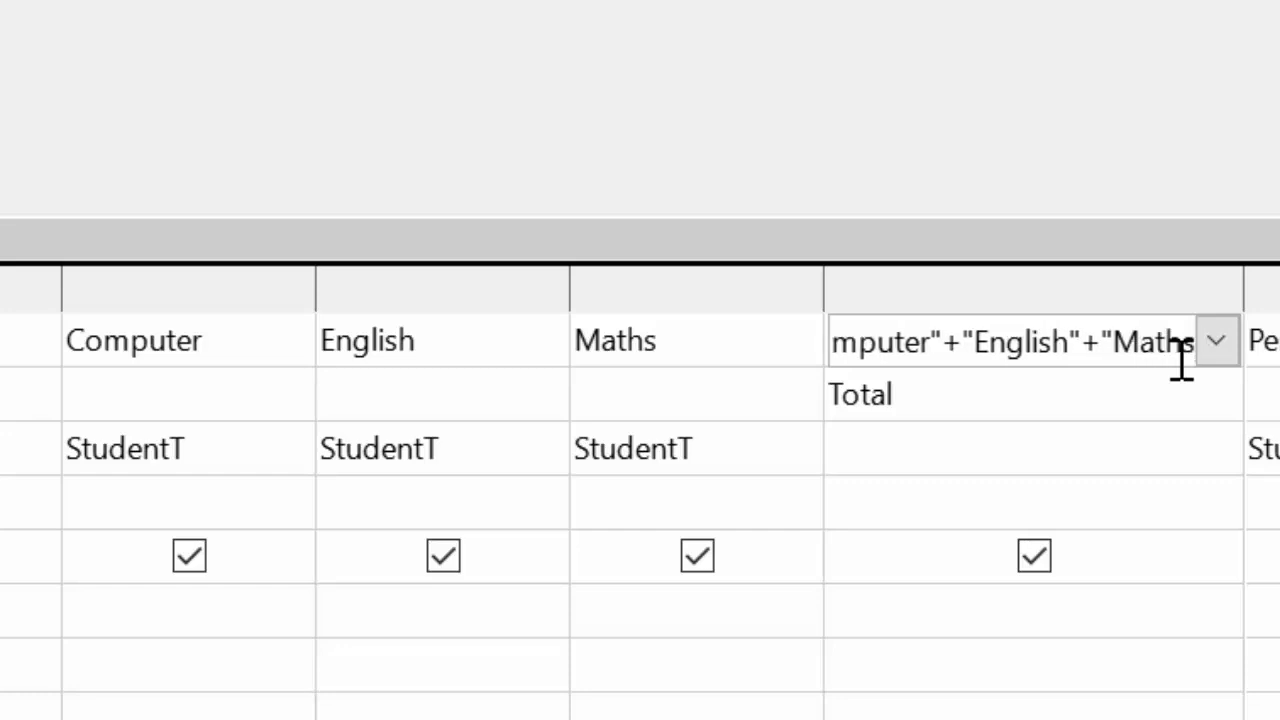
text(")
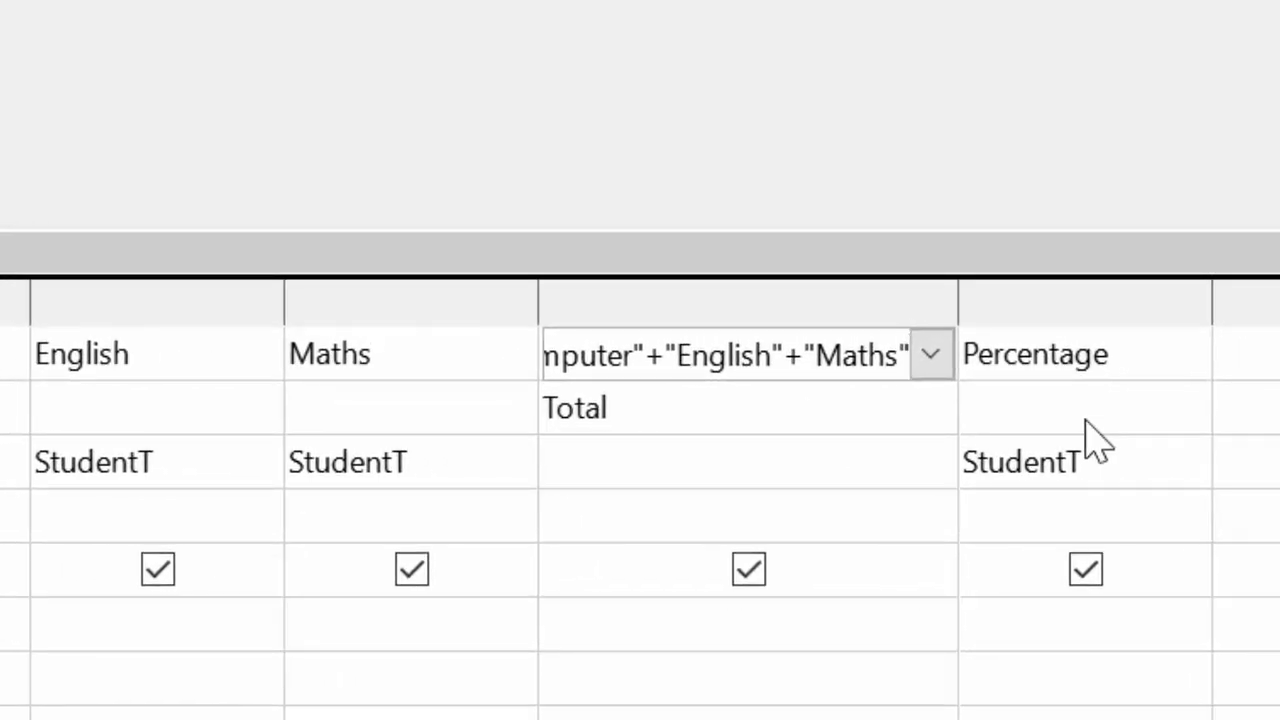
Clear the seventh column's field and give the column the alias Percentage
click(1135, 370)
drag(1129, 349, 945, 335)
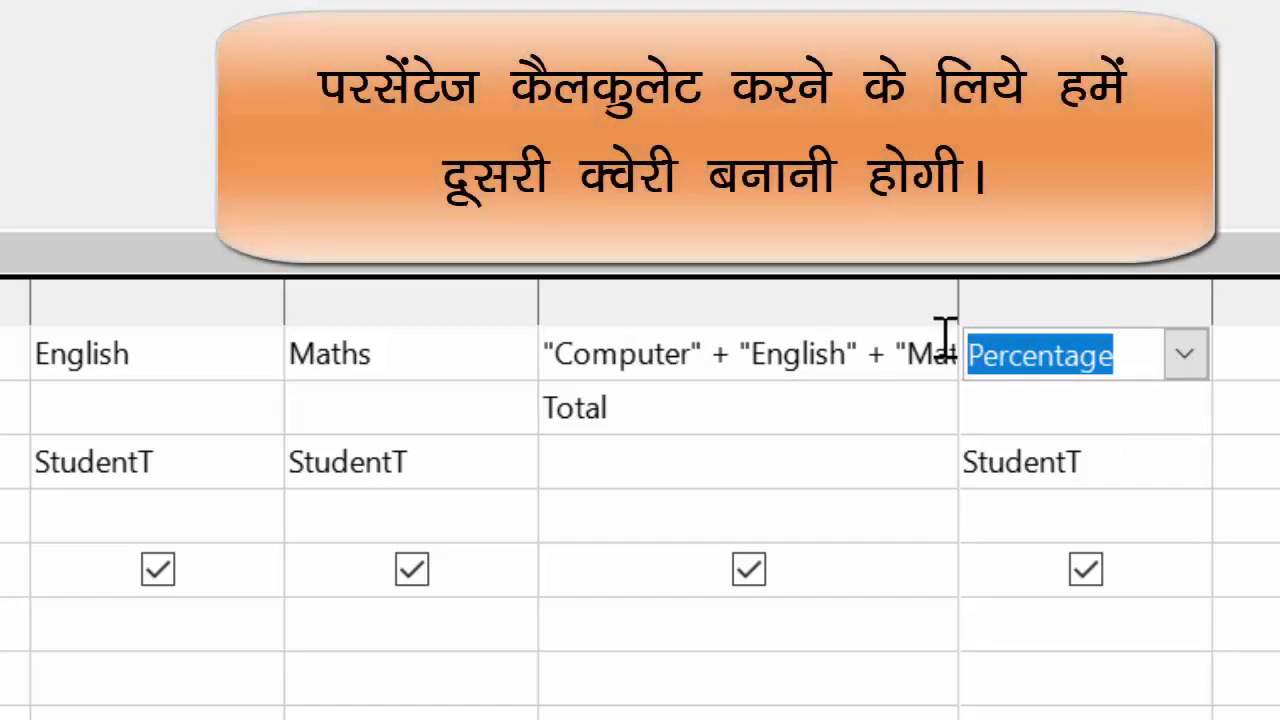
key(Delete)
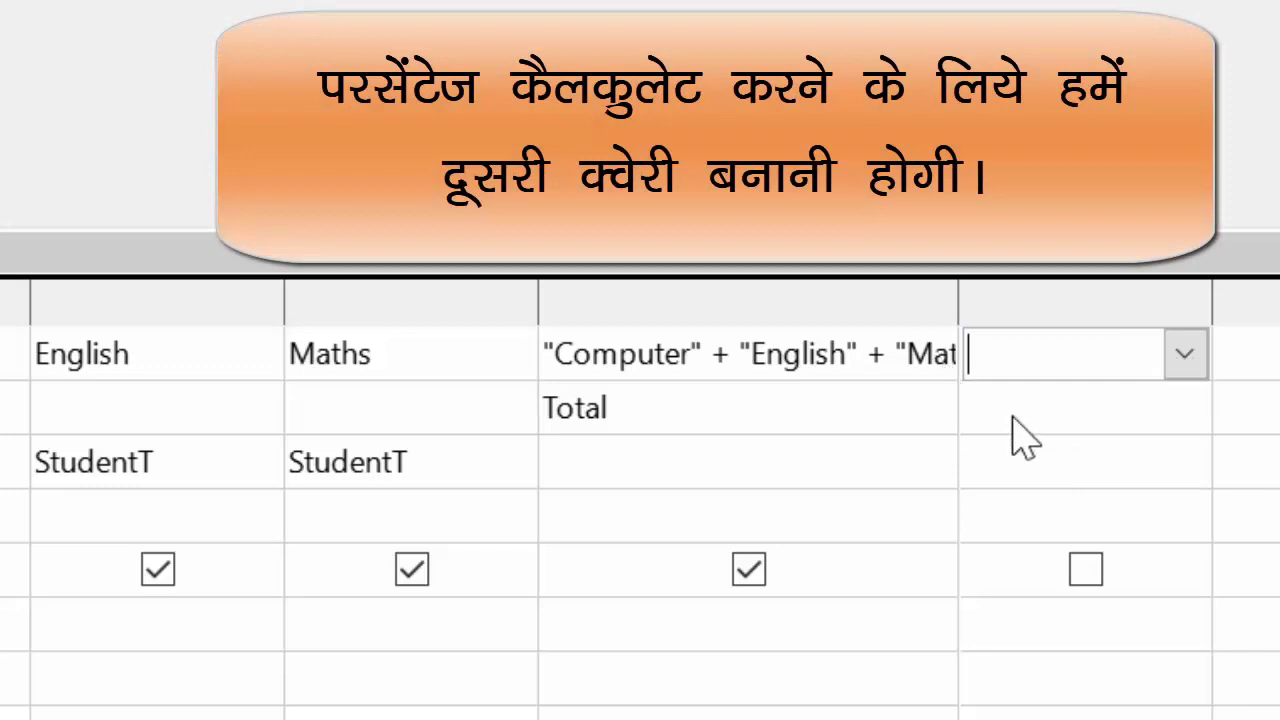
click(1013, 418)
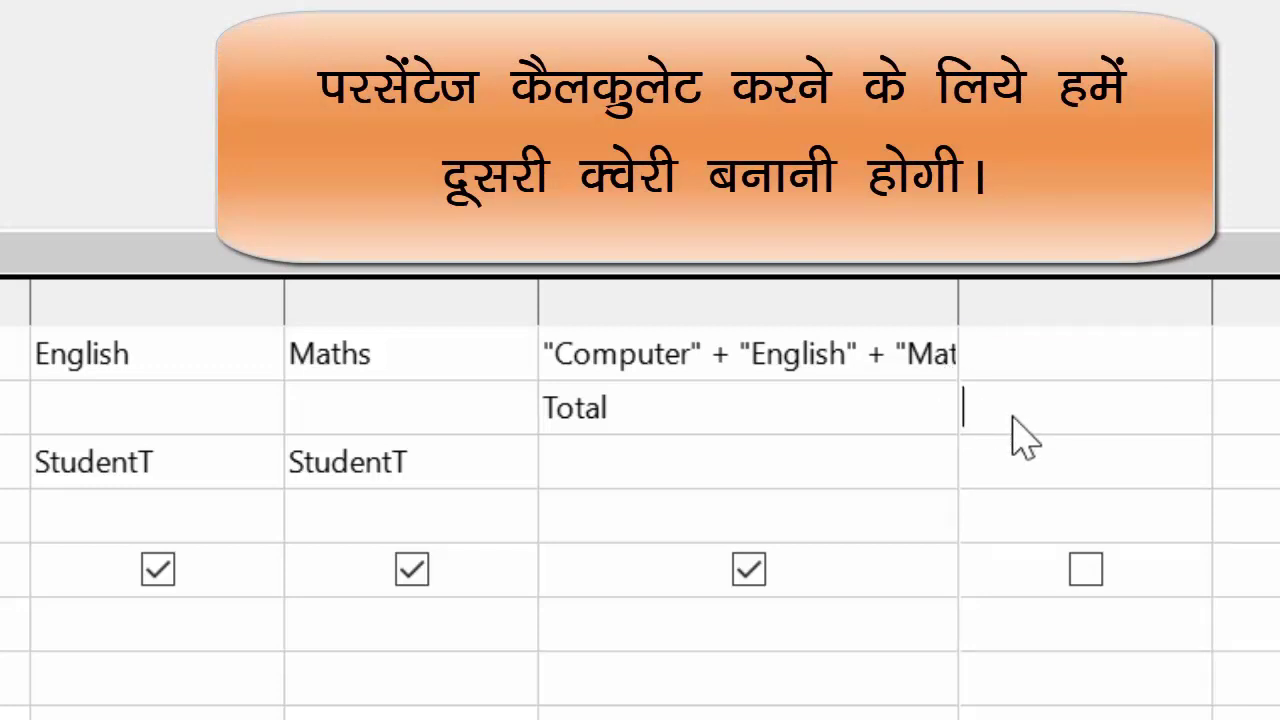
text(Percentage)
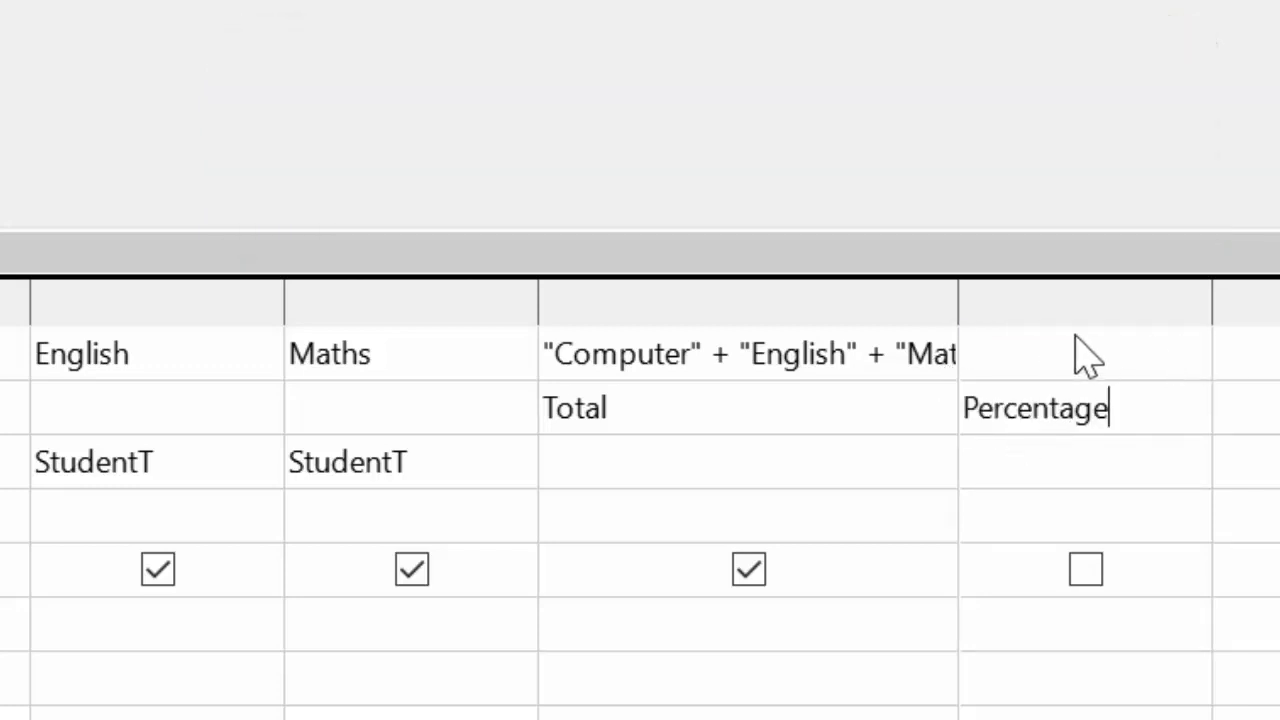
Enter "Total"*100/300 as the column's expression and bring up the save prompt
click(1001, 350)
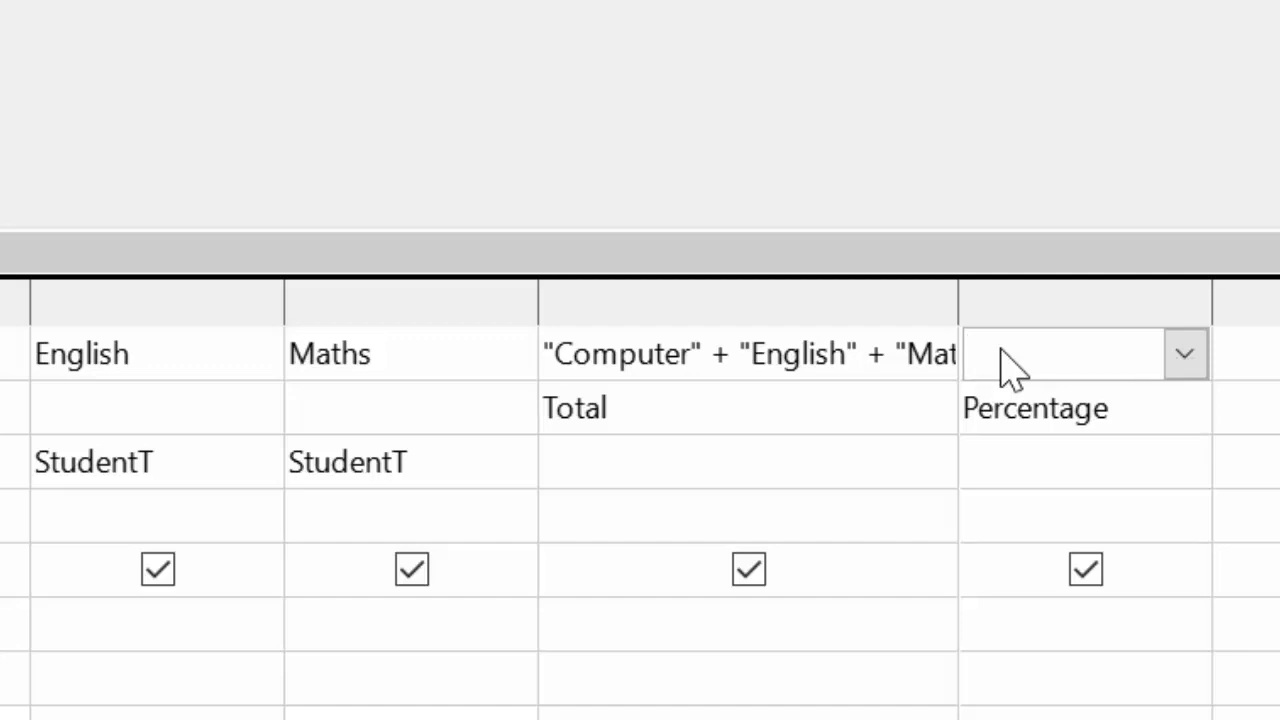
text(")
text(To)
text(tal)
text(")
text(*1)
text(00)
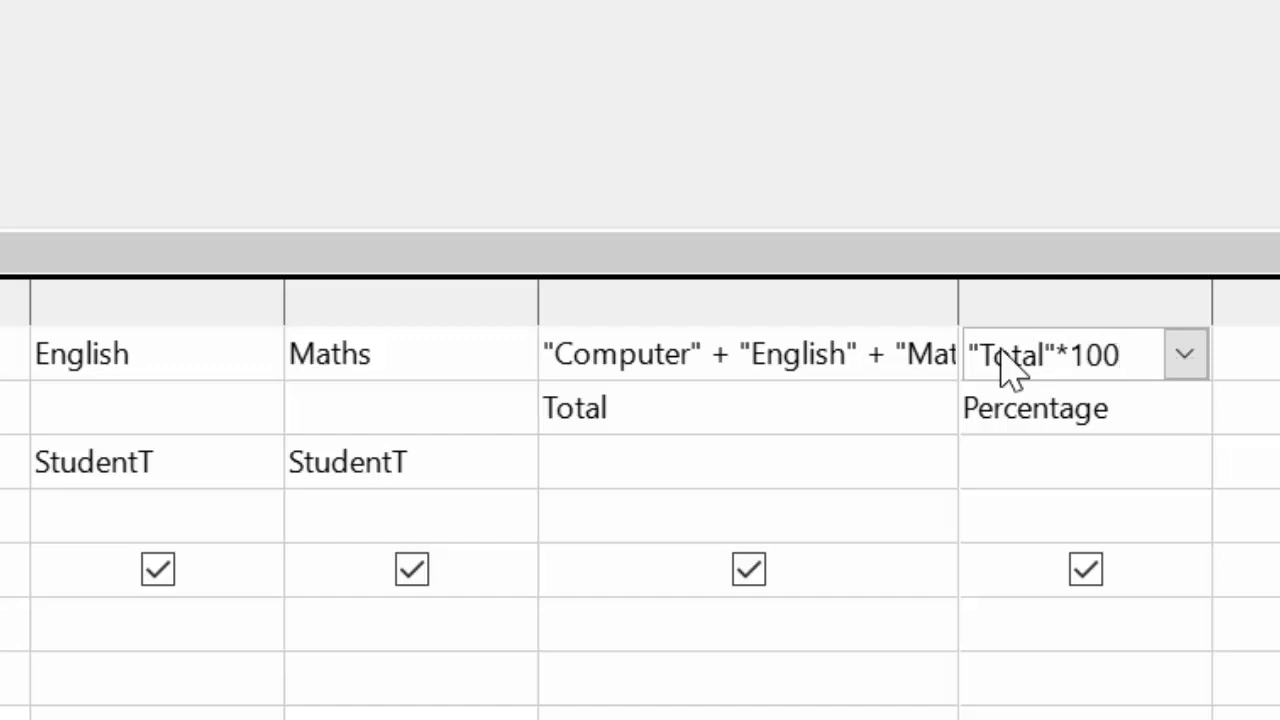
text(/3)
text(00)
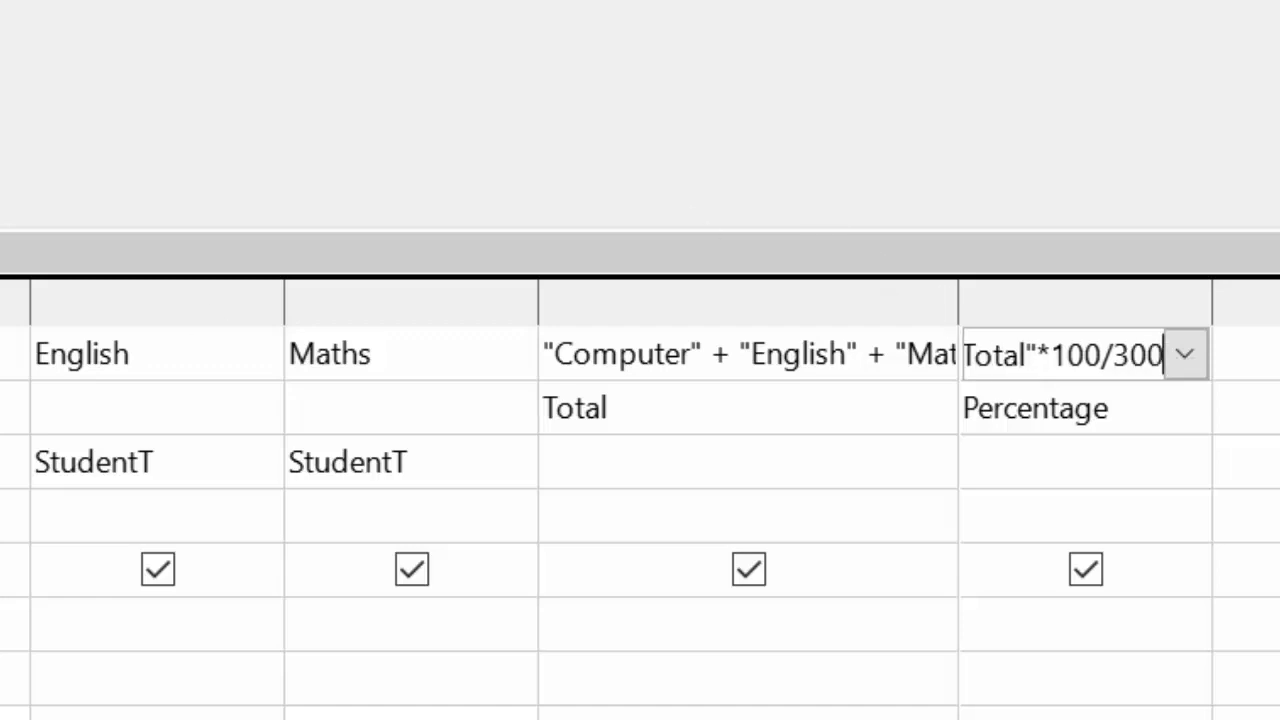
key(ctrl+s)
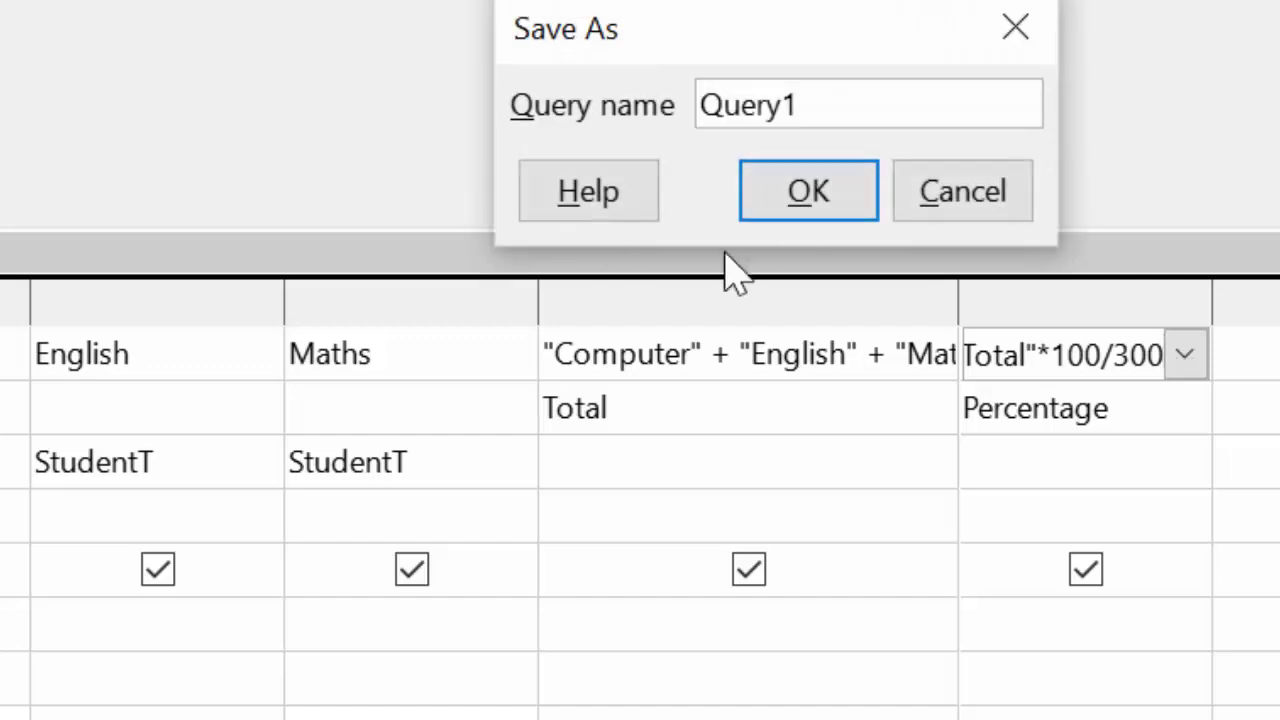
Save the design as Query1 and open its results
click(806, 193)
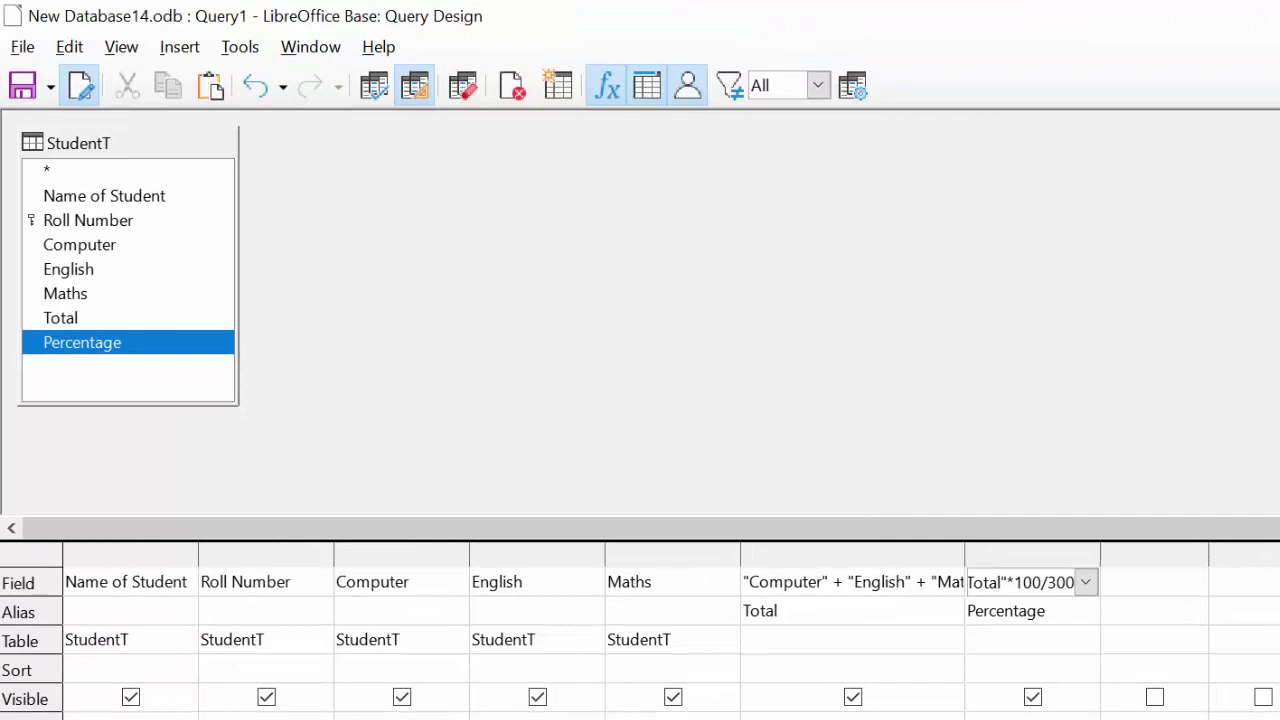
key(ctrl+w)
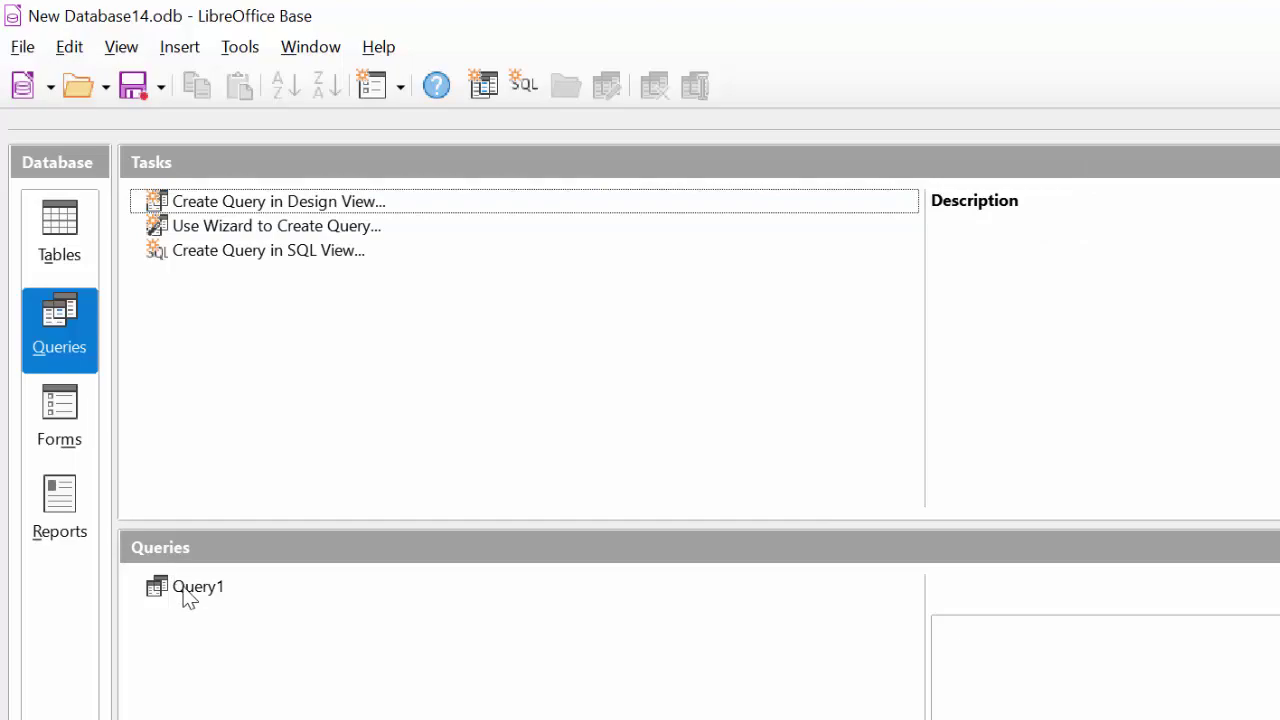
double_click(185, 588)
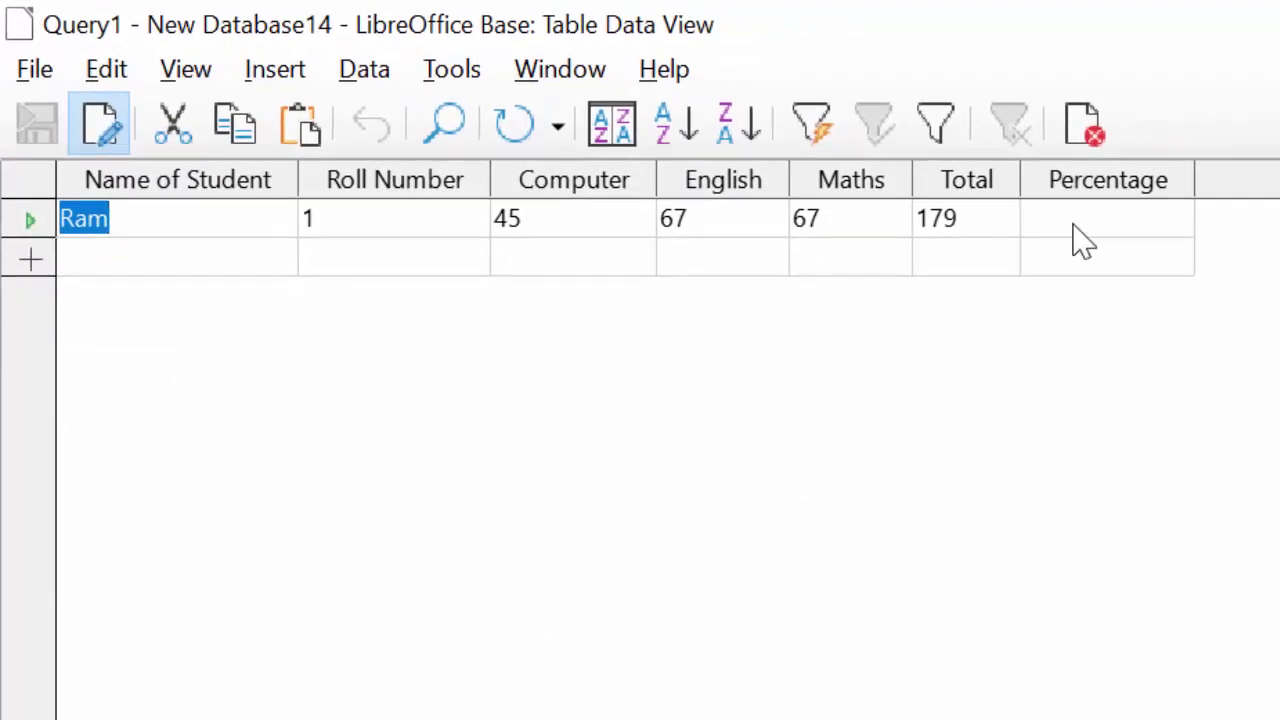
Check the student row's Percentage value, then close the results view
click(1072, 228)
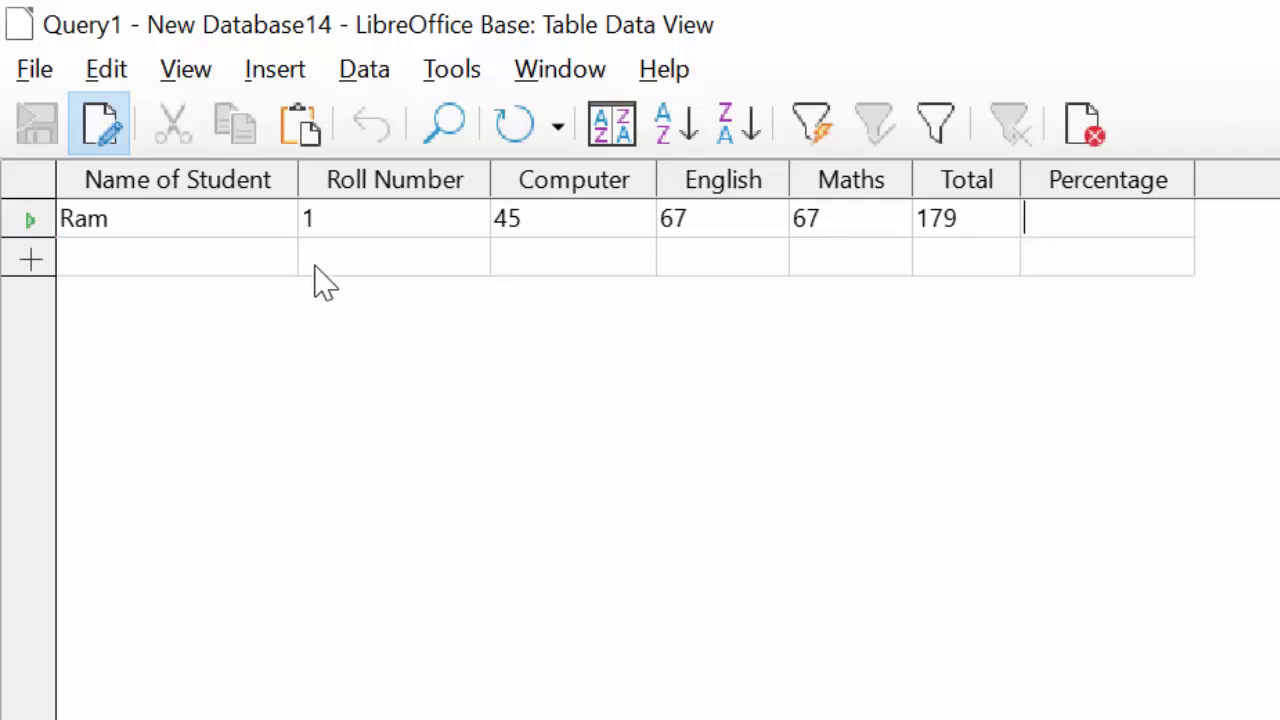
click(214, 277)
click(1093, 215)
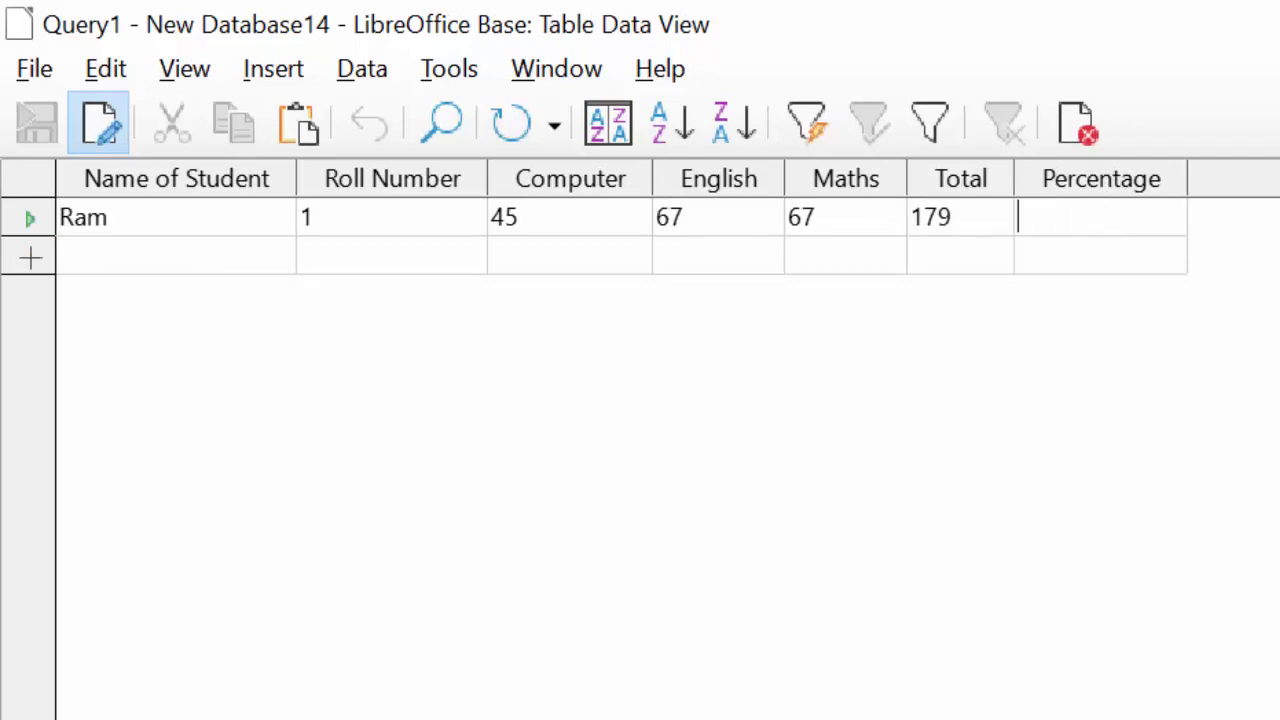
key(ctrl+w)
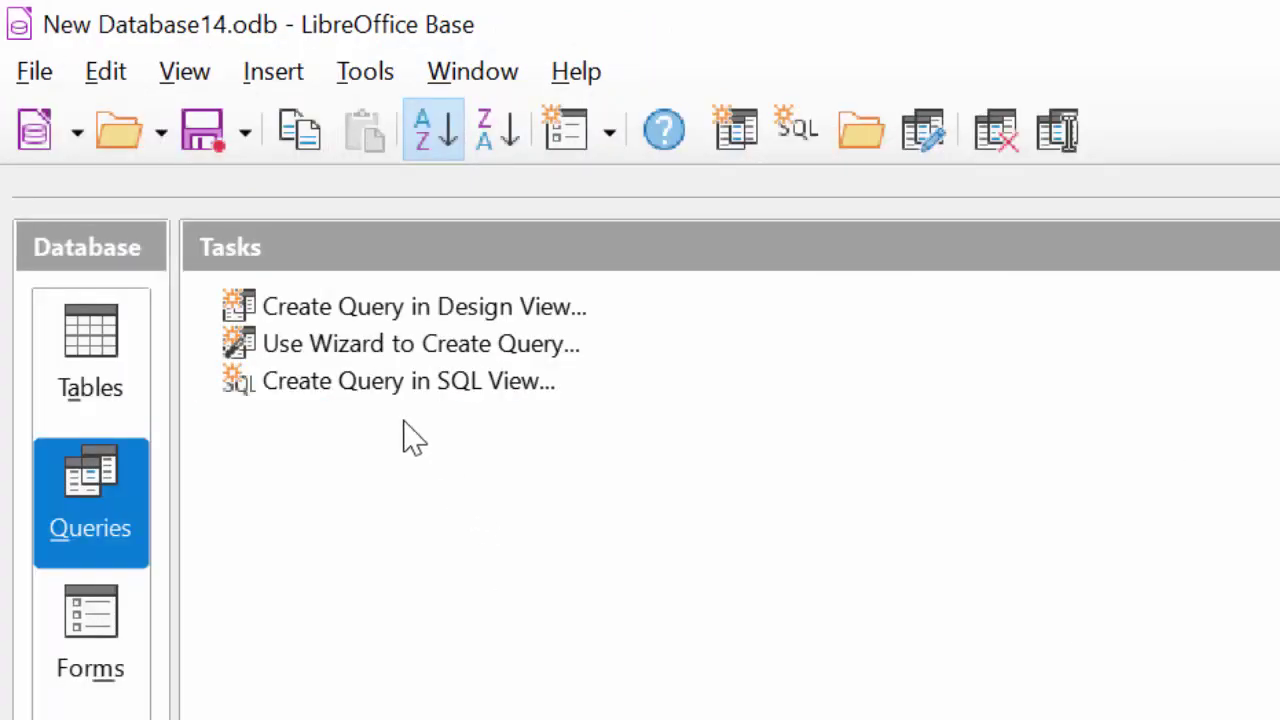
click(380, 308)
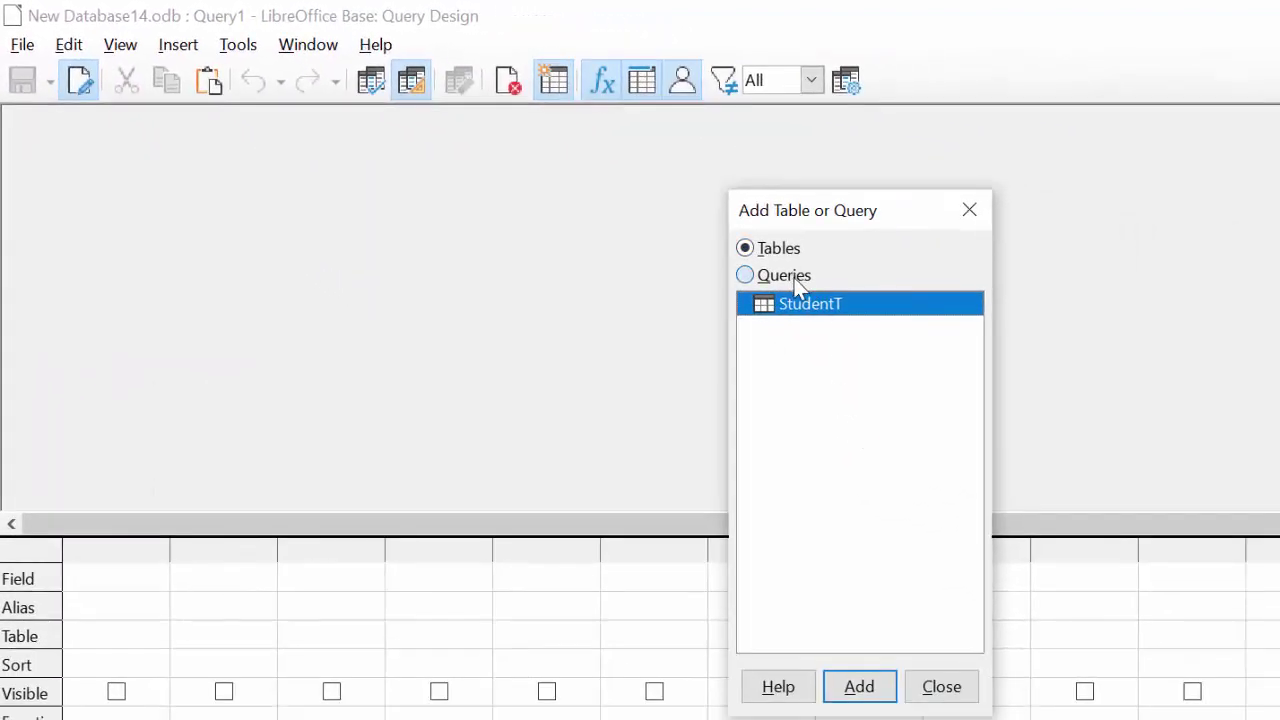
Add Query1 as the data source of a new query design
click(790, 276)
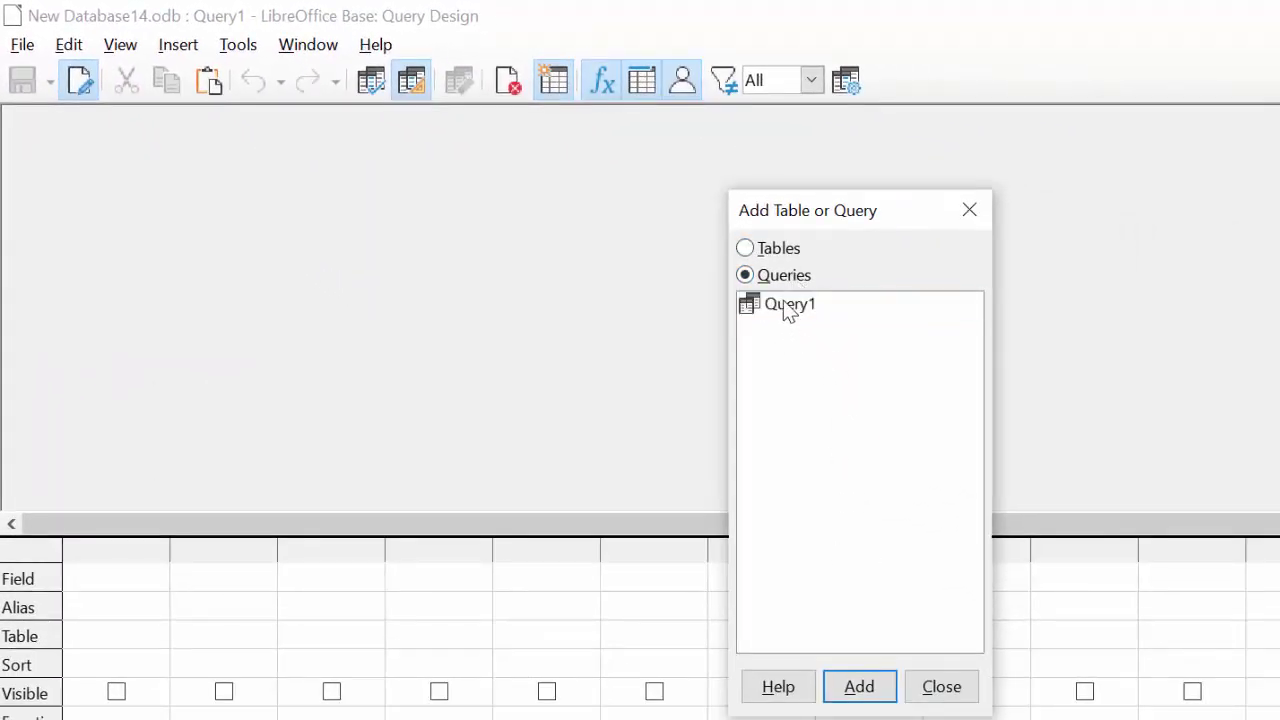
click(787, 305)
click(858, 688)
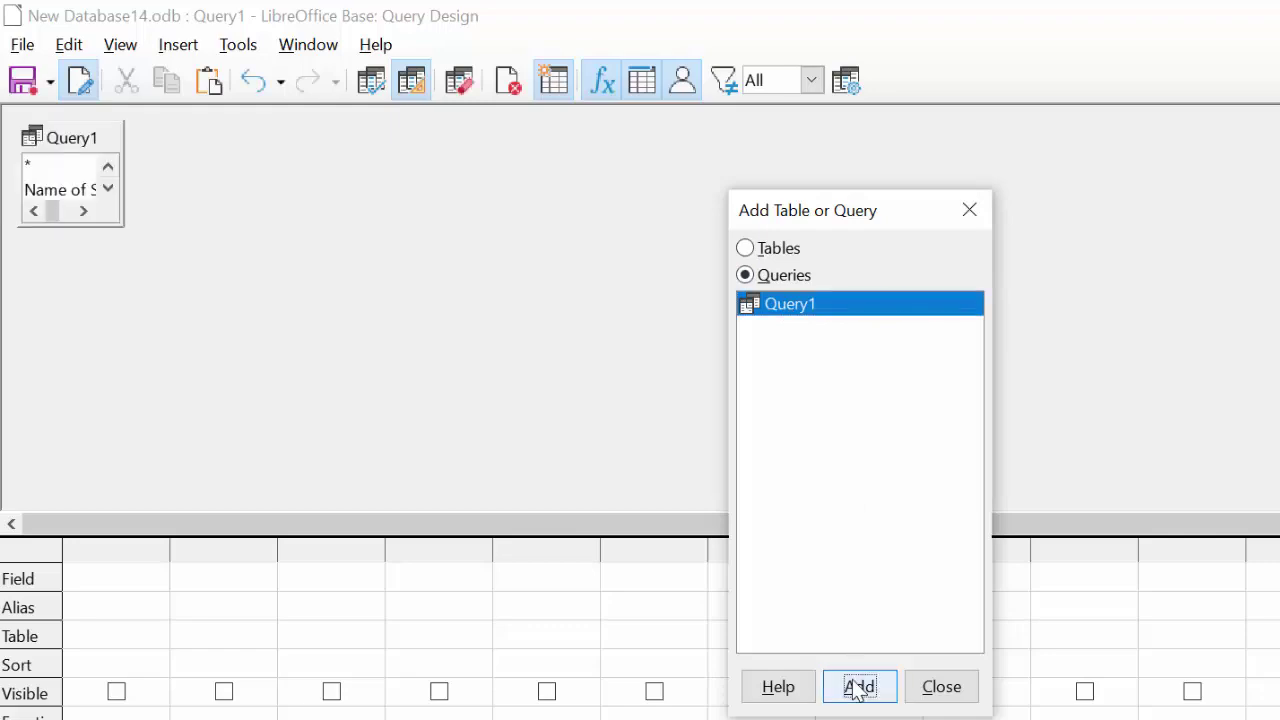
click(950, 687)
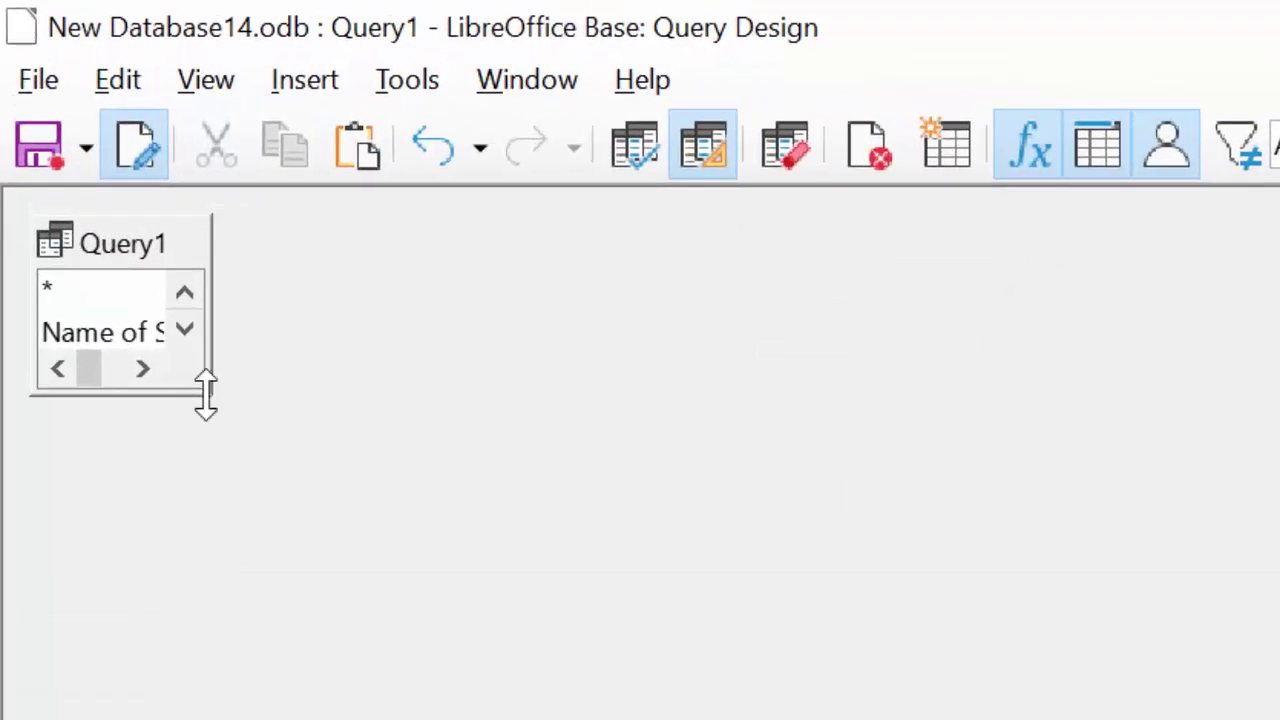
Resize the Query1 field box so Name of Student through Percentage are all readable
drag(205, 395, 205, 715)
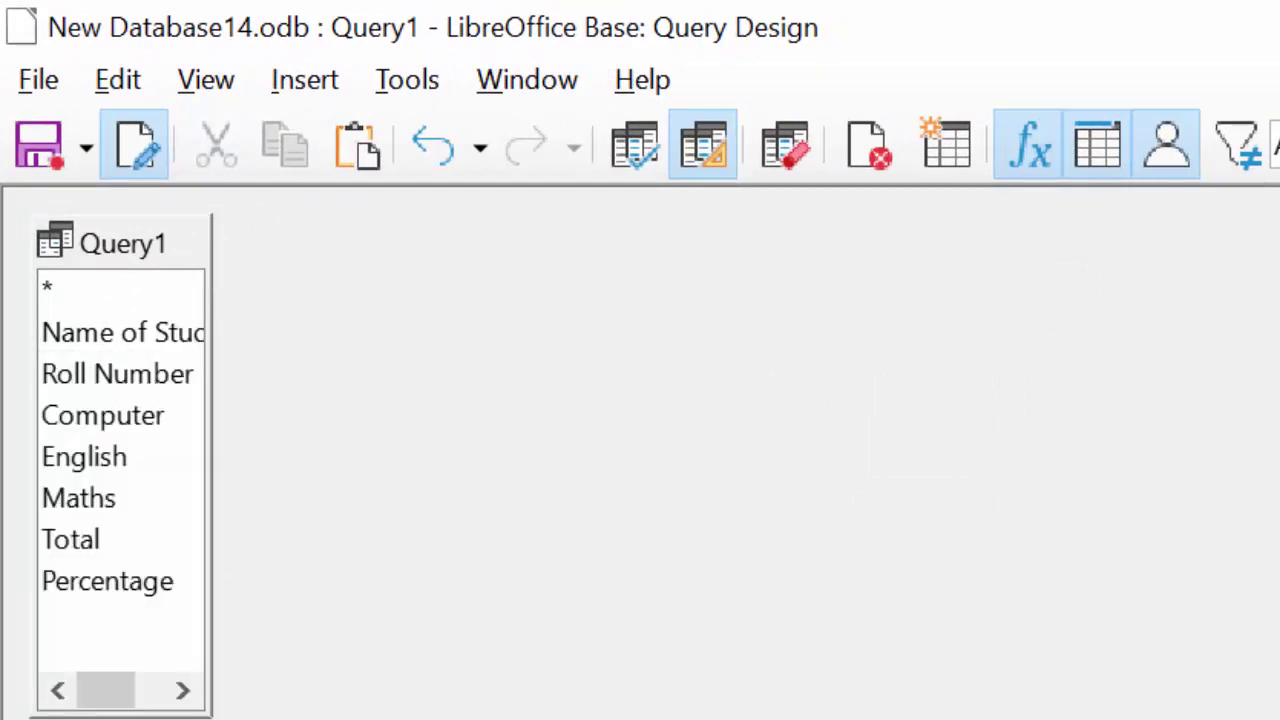
click(210, 567)
mouse_move(210, 567)
mouse_down()
mouse_move(400, 694)
mouse_move(462, 713)
mouse_up()
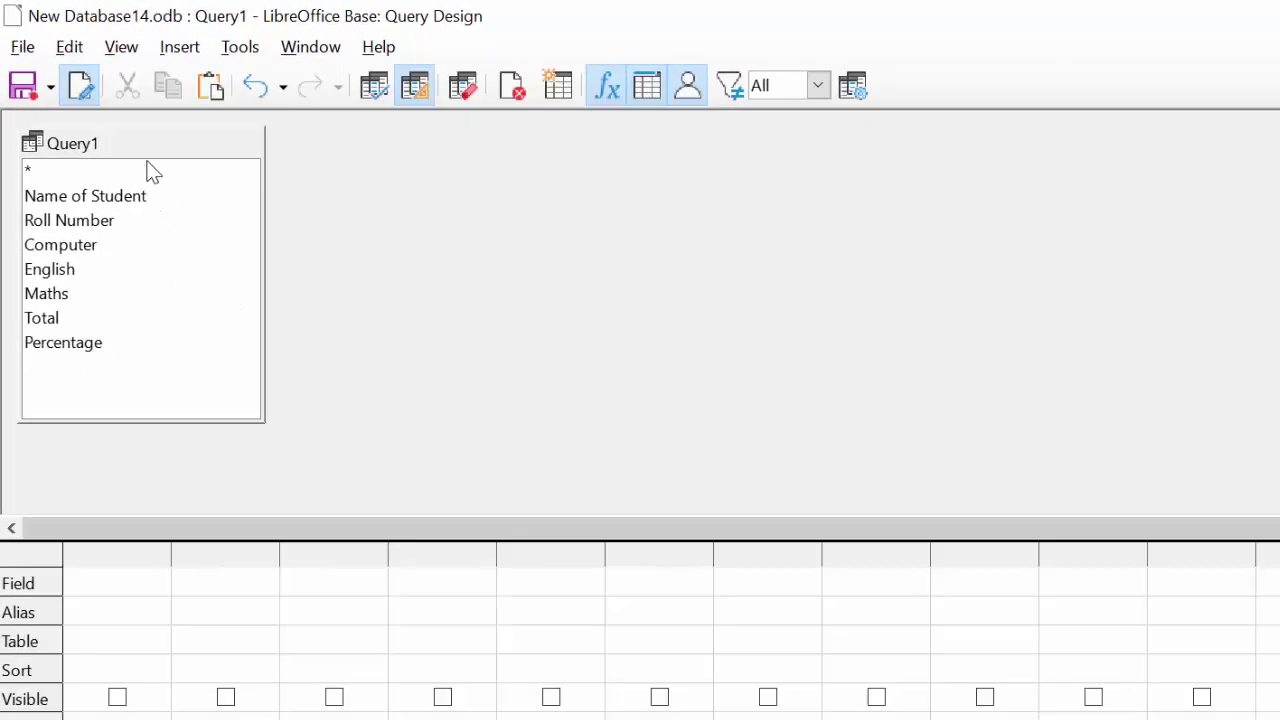
key(ctrl+z)
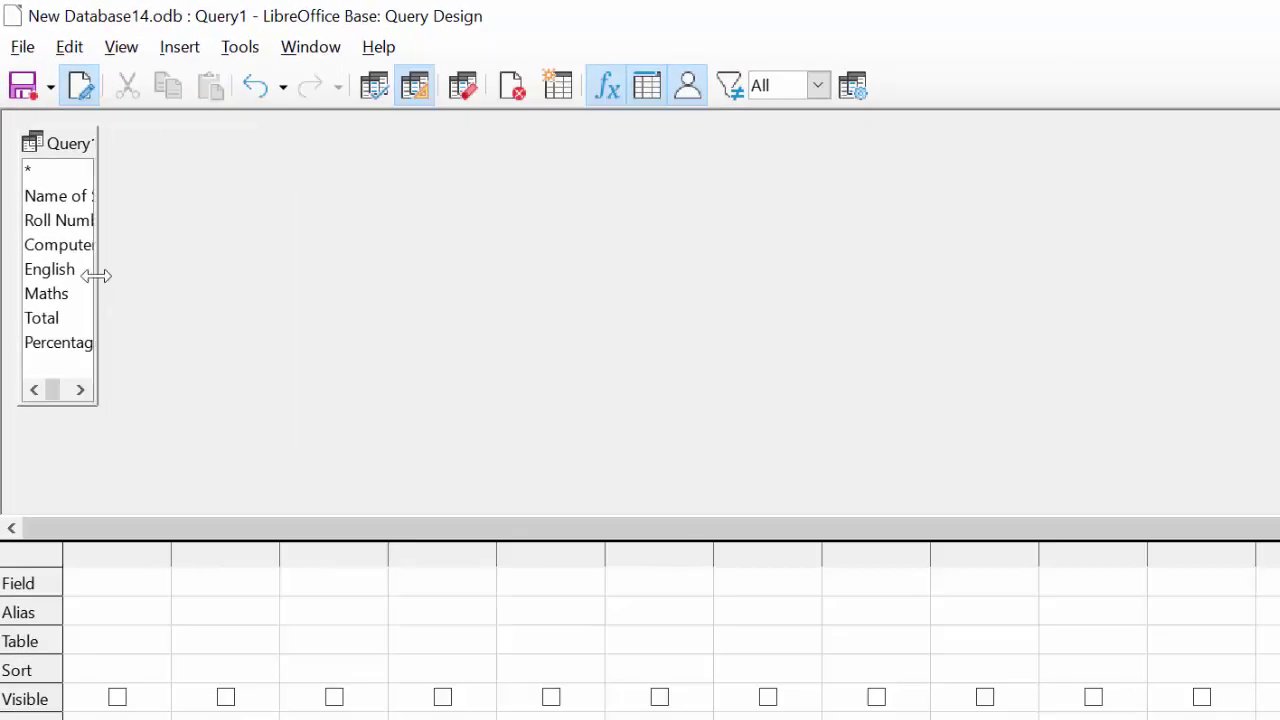
mouse_move(96, 275)
mouse_down()
mouse_move(153, 359)
mouse_move(196, 388)
mouse_up()
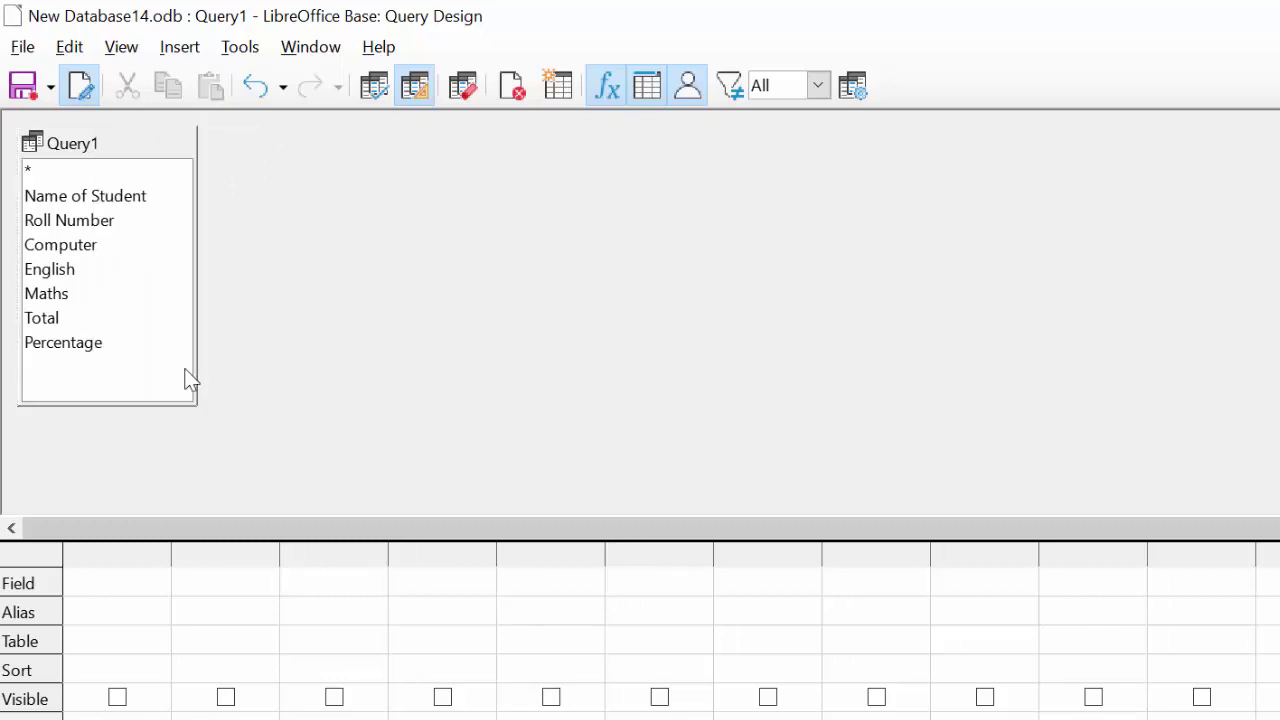
Add all seven Query1 fields, Name of Student through Percentage, to the design grid
double_click(125, 198)
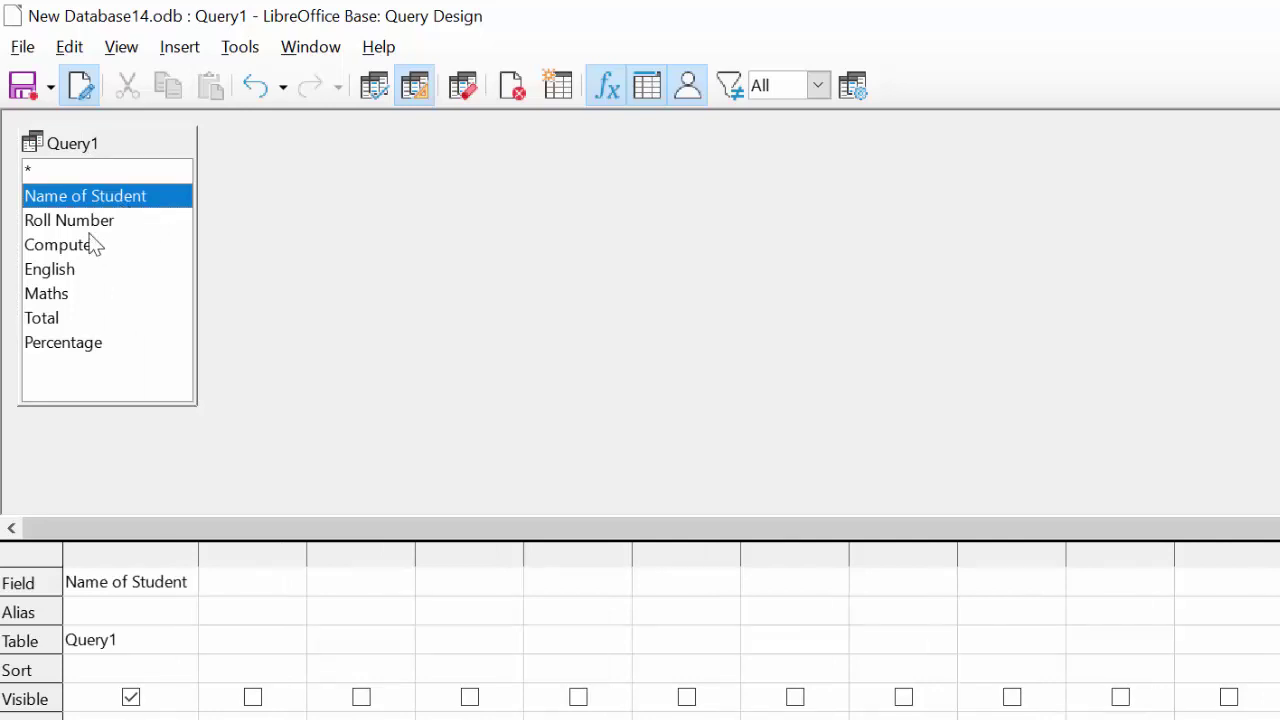
double_click(90, 224)
double_click(88, 252)
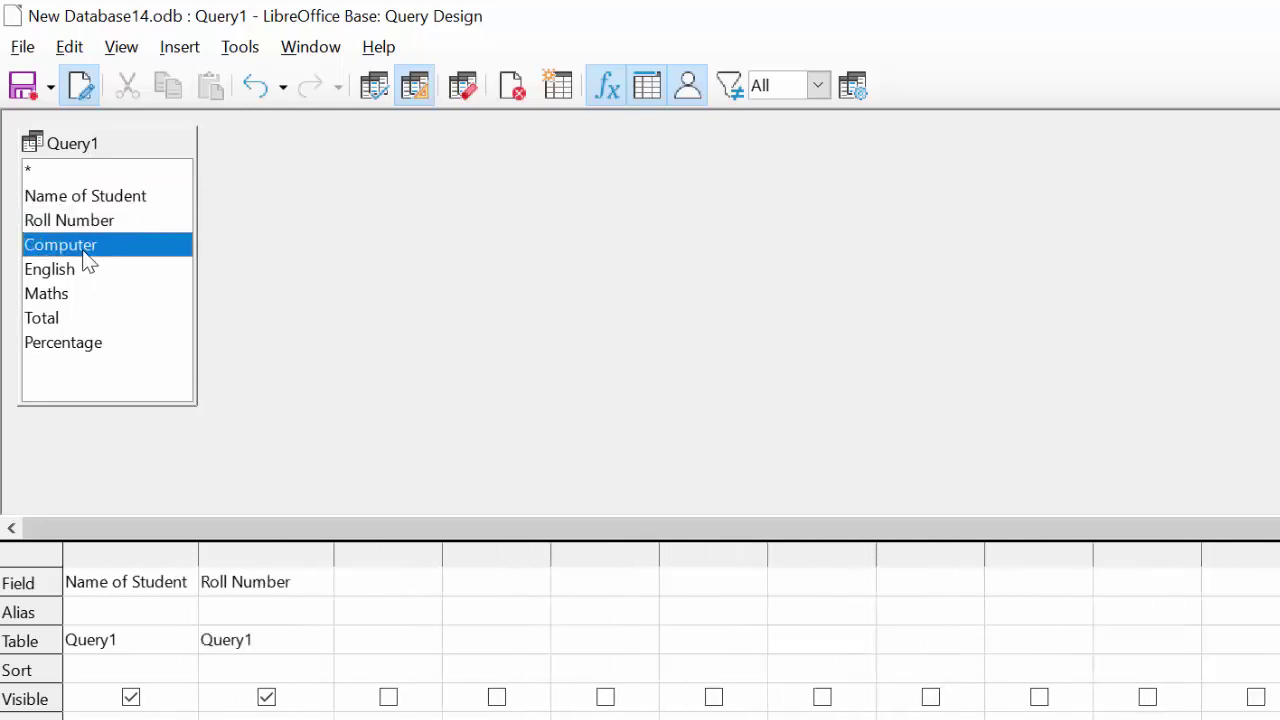
double_click(72, 276)
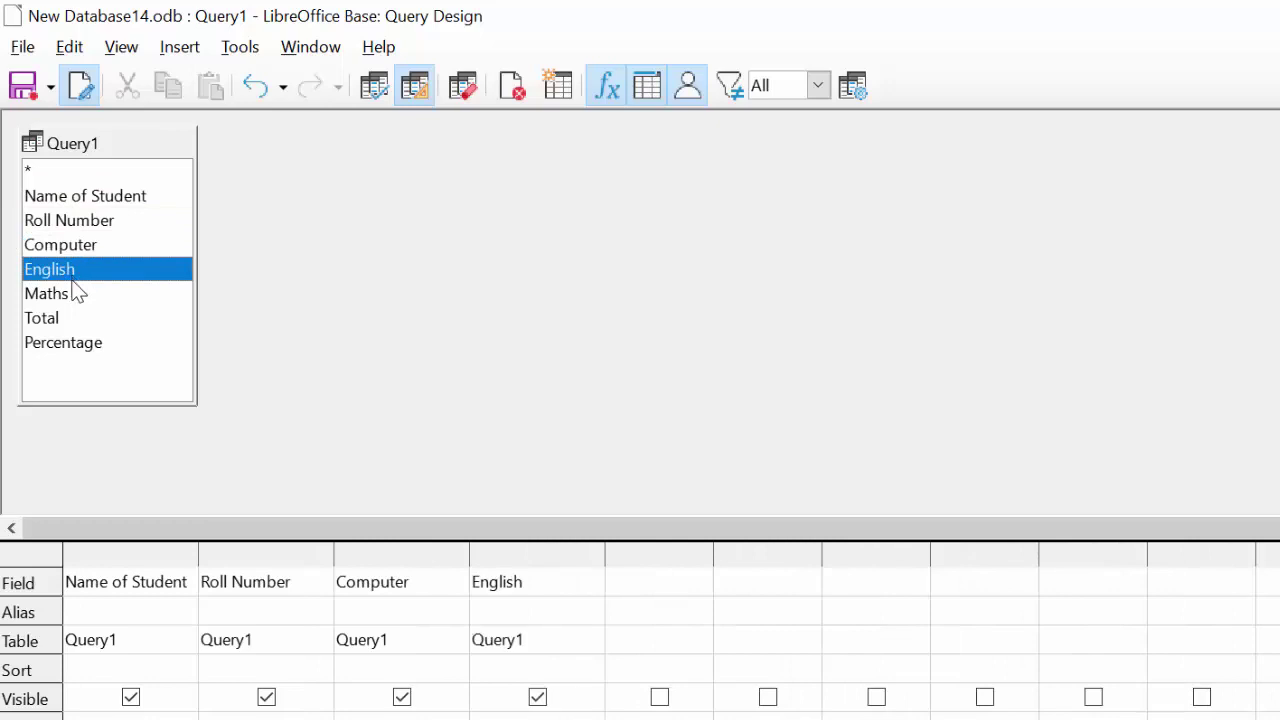
click(68, 296)
double_click(68, 300)
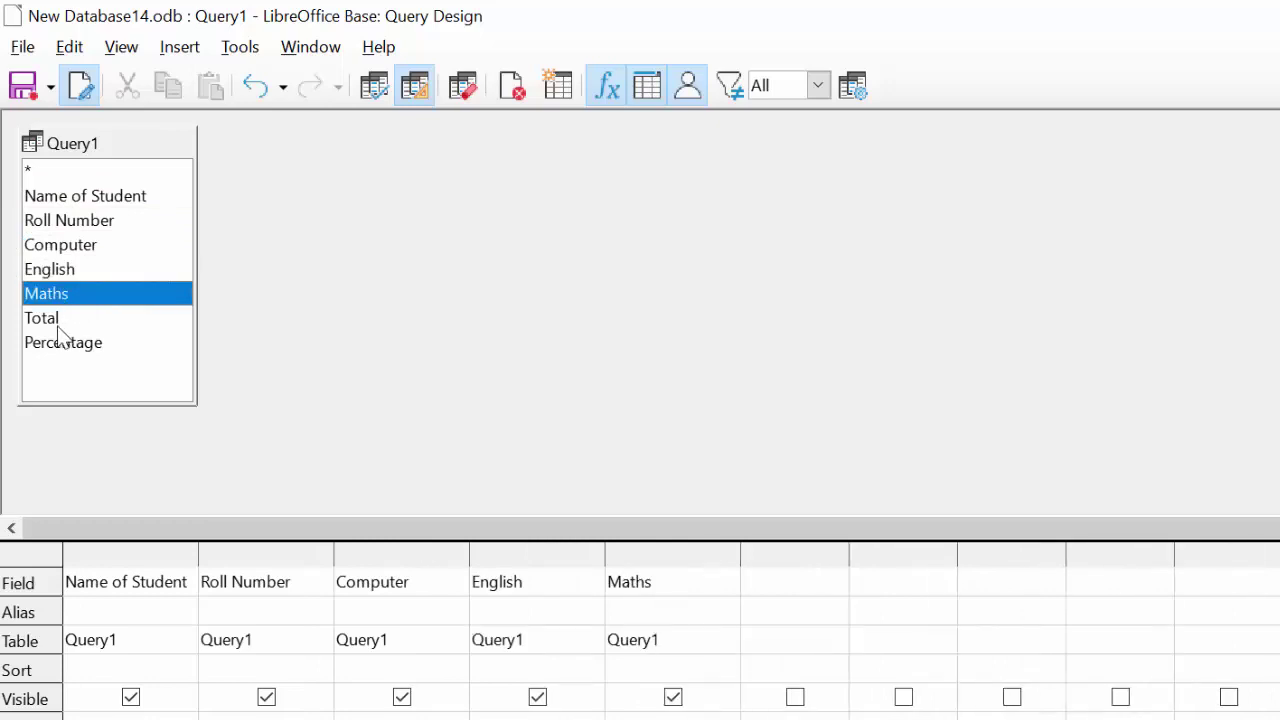
double_click(62, 322)
double_click(65, 343)
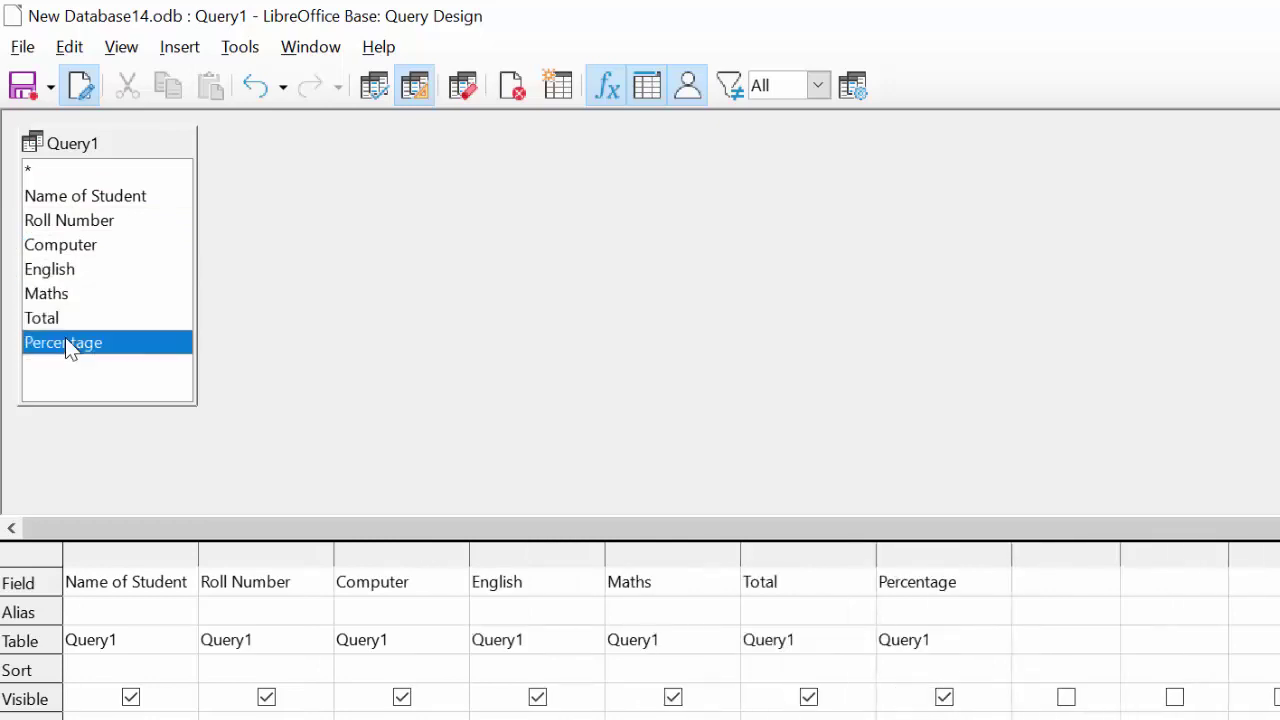
Replace the Percentage column's field with "Total"*100/300, keeping the alias Percentage
click(962, 587)
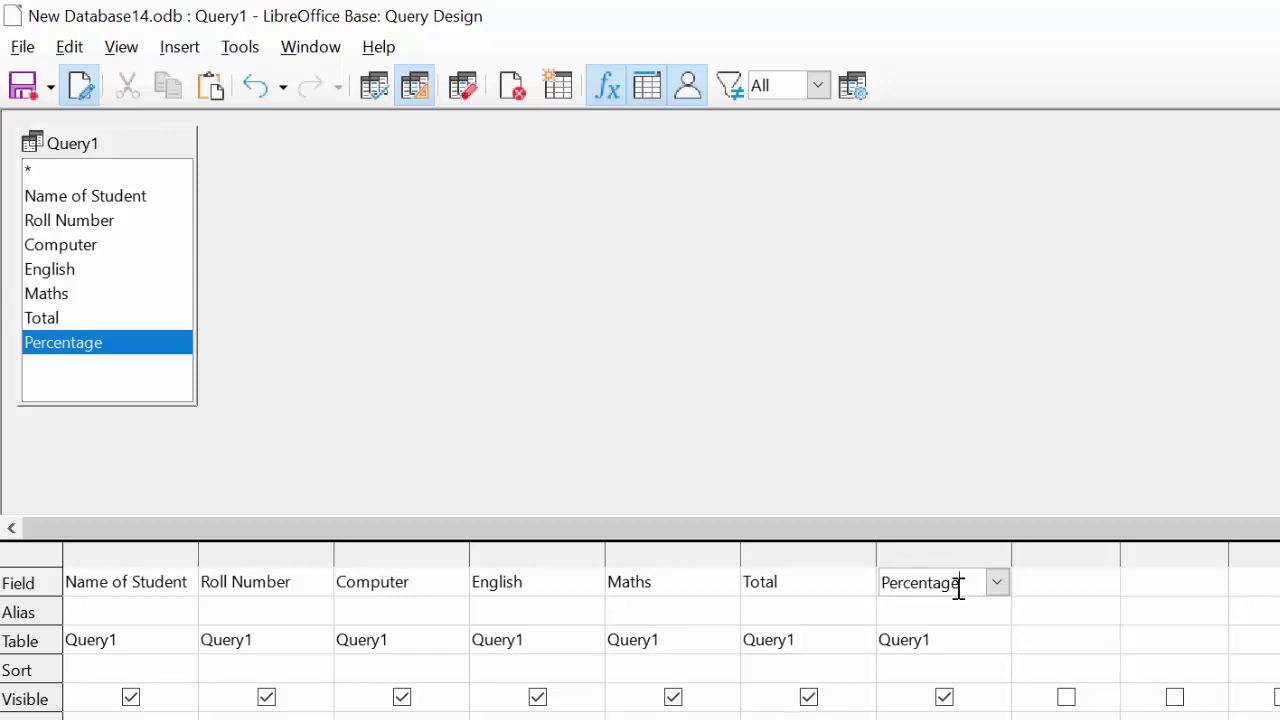
double_click(957, 584)
key(Delete)
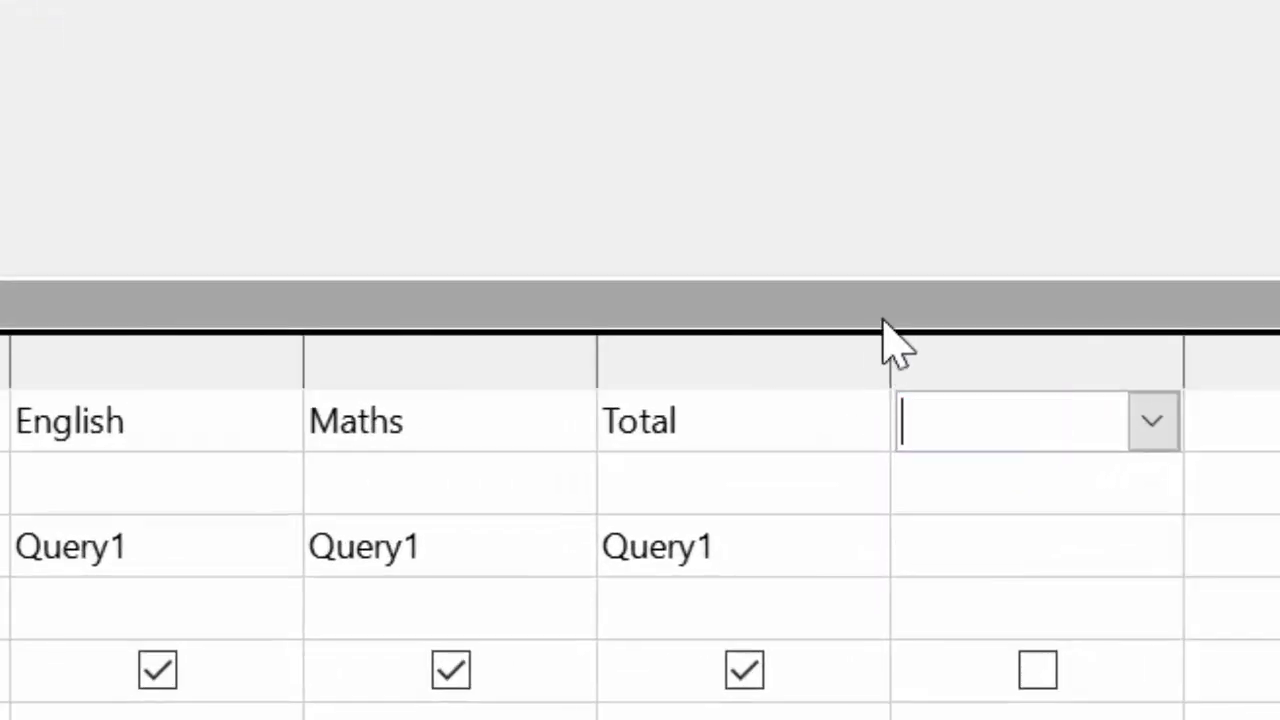
click(975, 484)
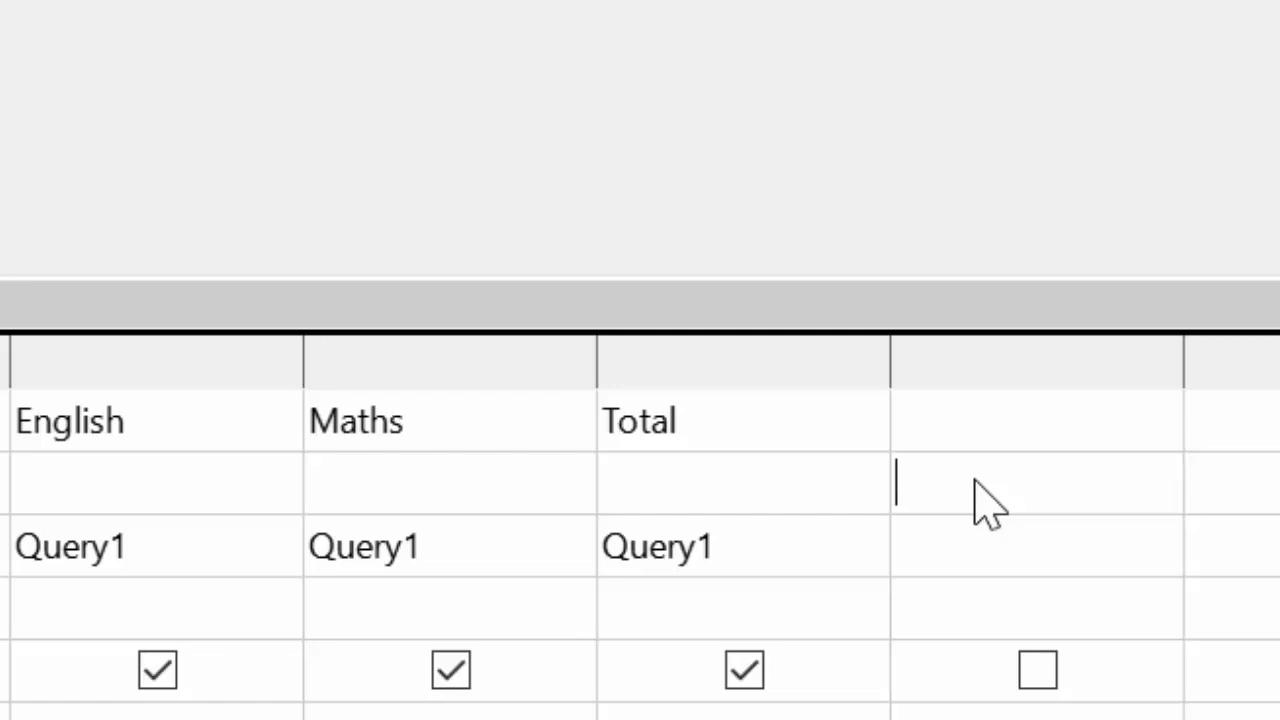
text(Percentage)
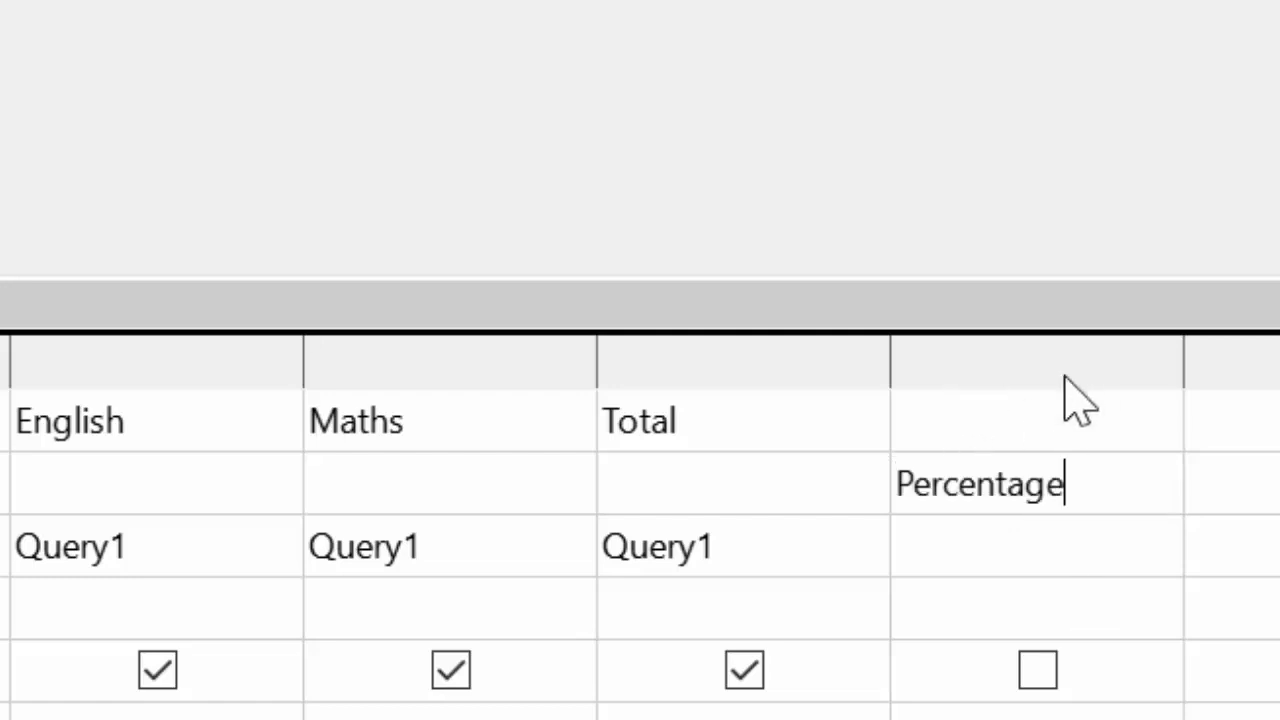
click(1057, 405)
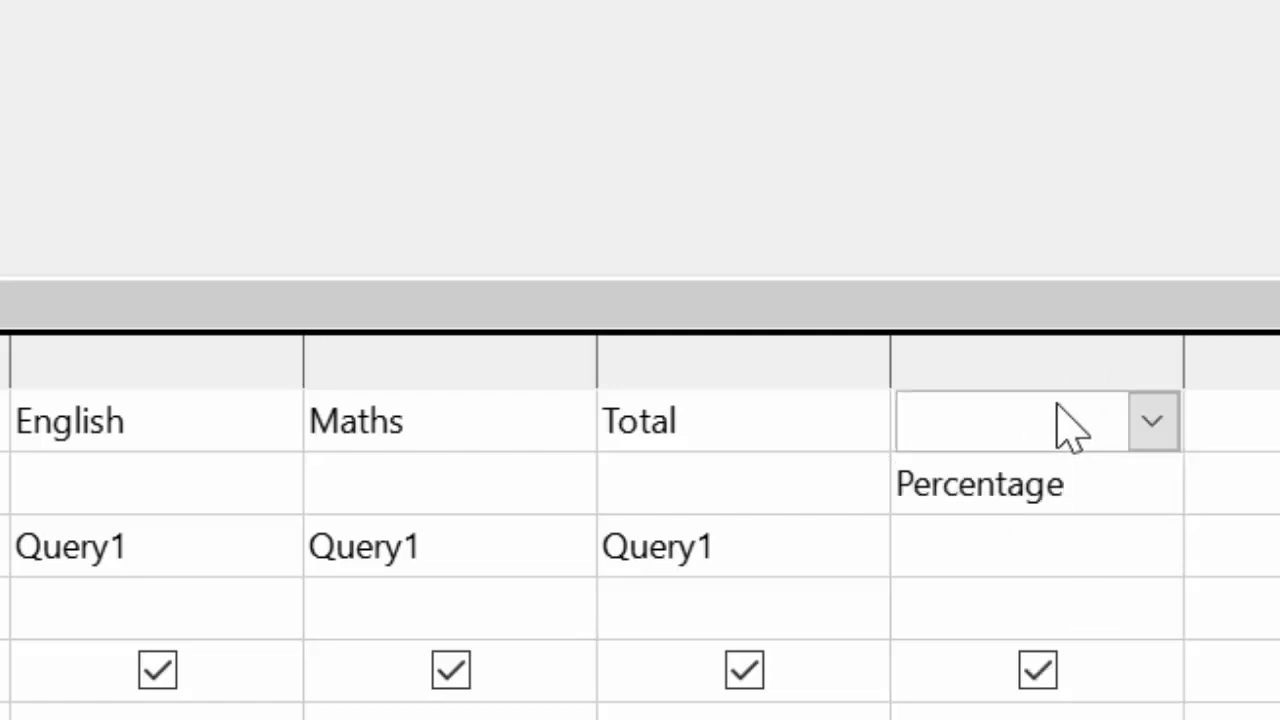
text(")
text(T)
text(otal)
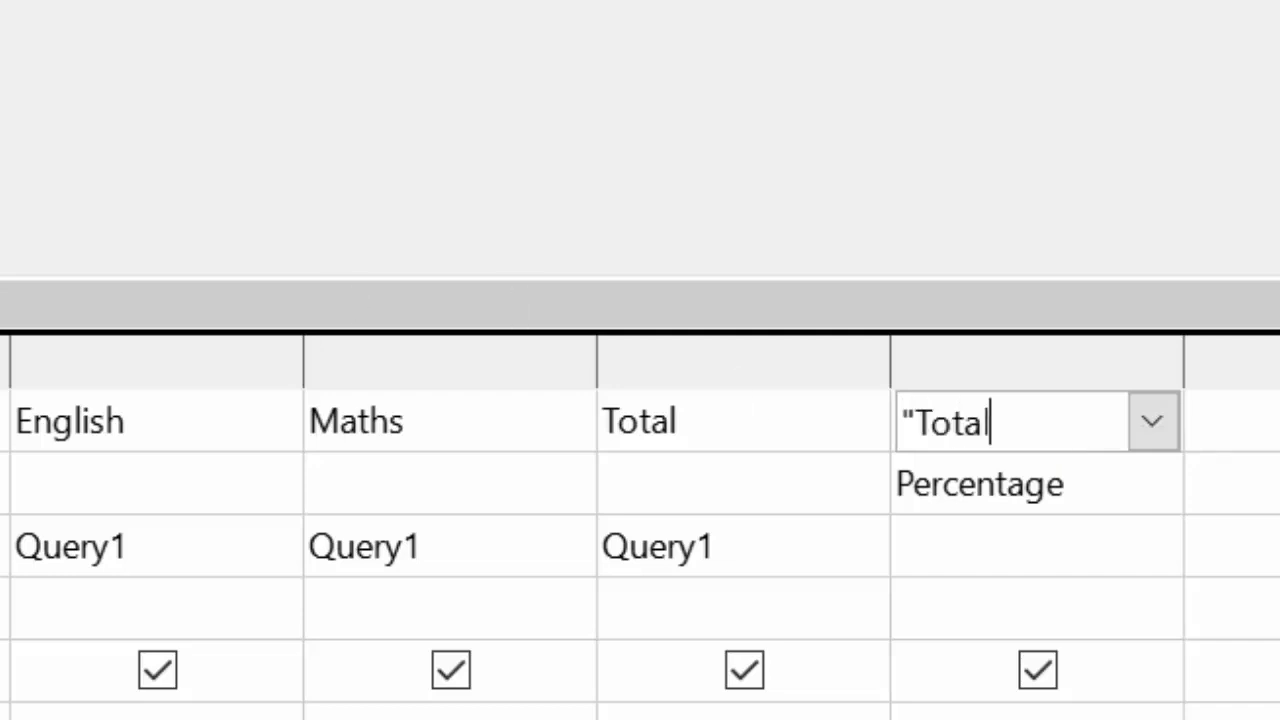
text(")
text(*)
text(100)
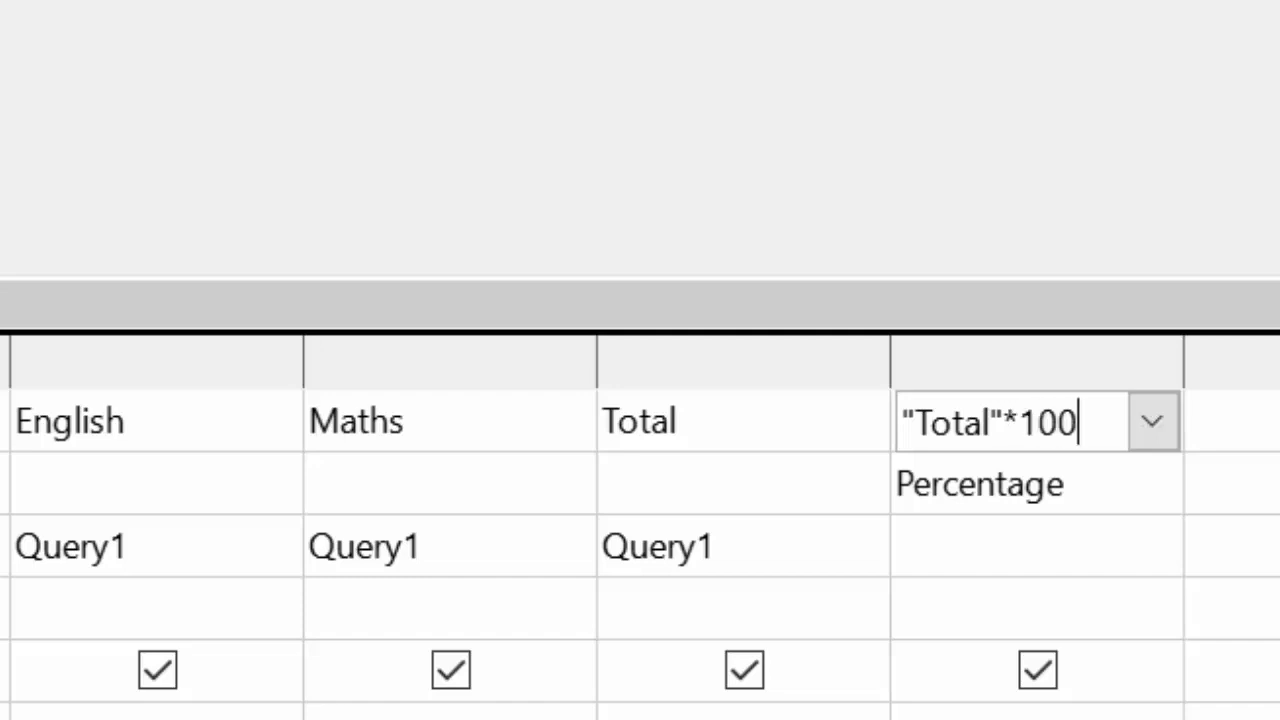
text(/3)
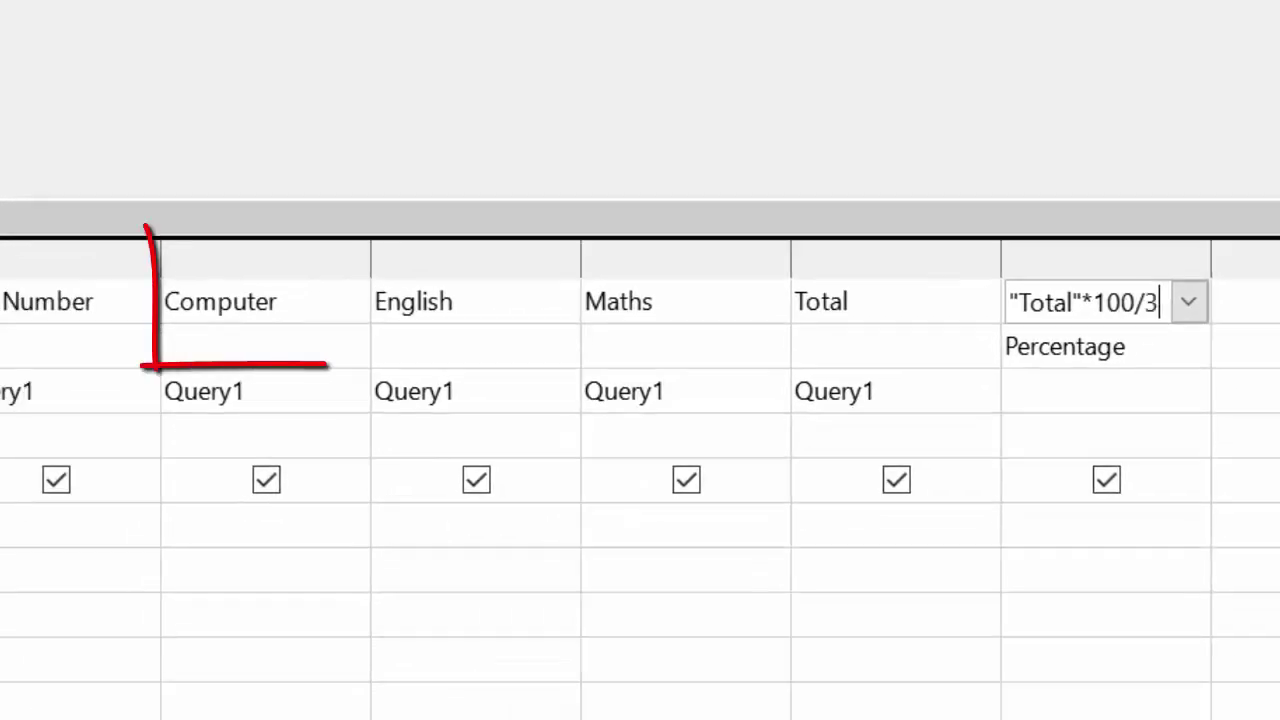
text(00)
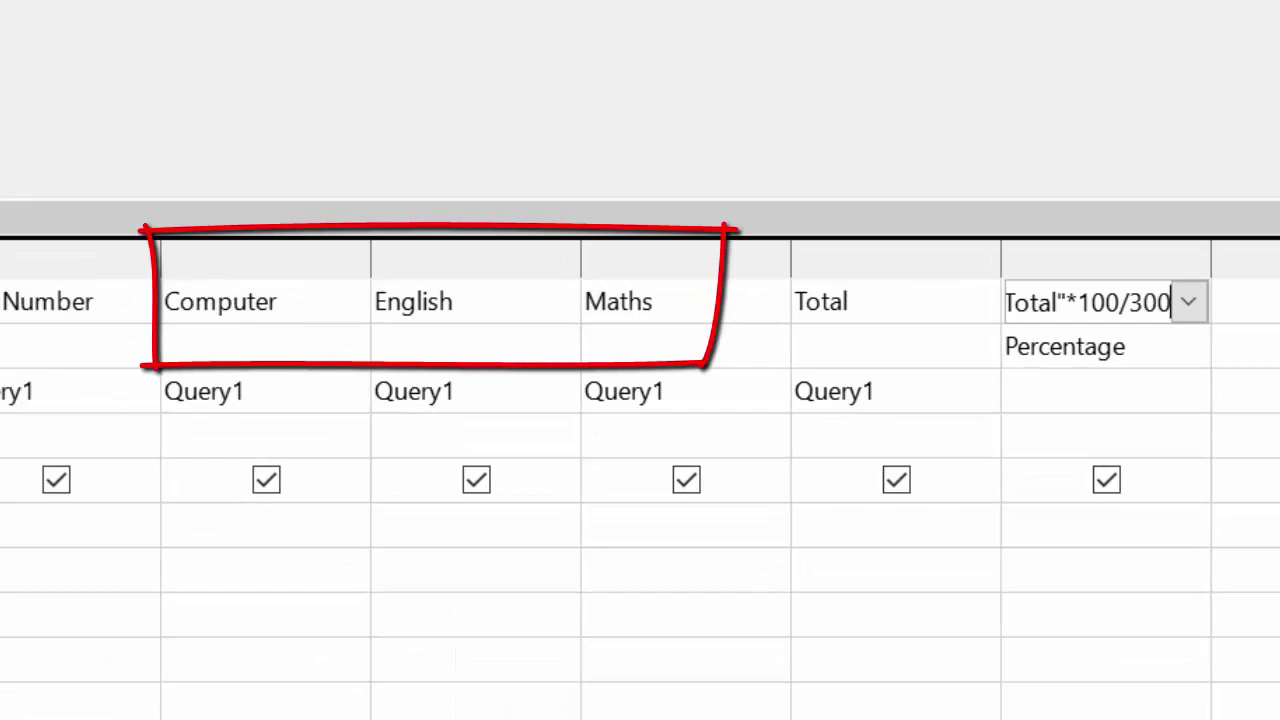
Save the query as Query2 and confirm its student's Percentage reads 60
key(ctrl+s)
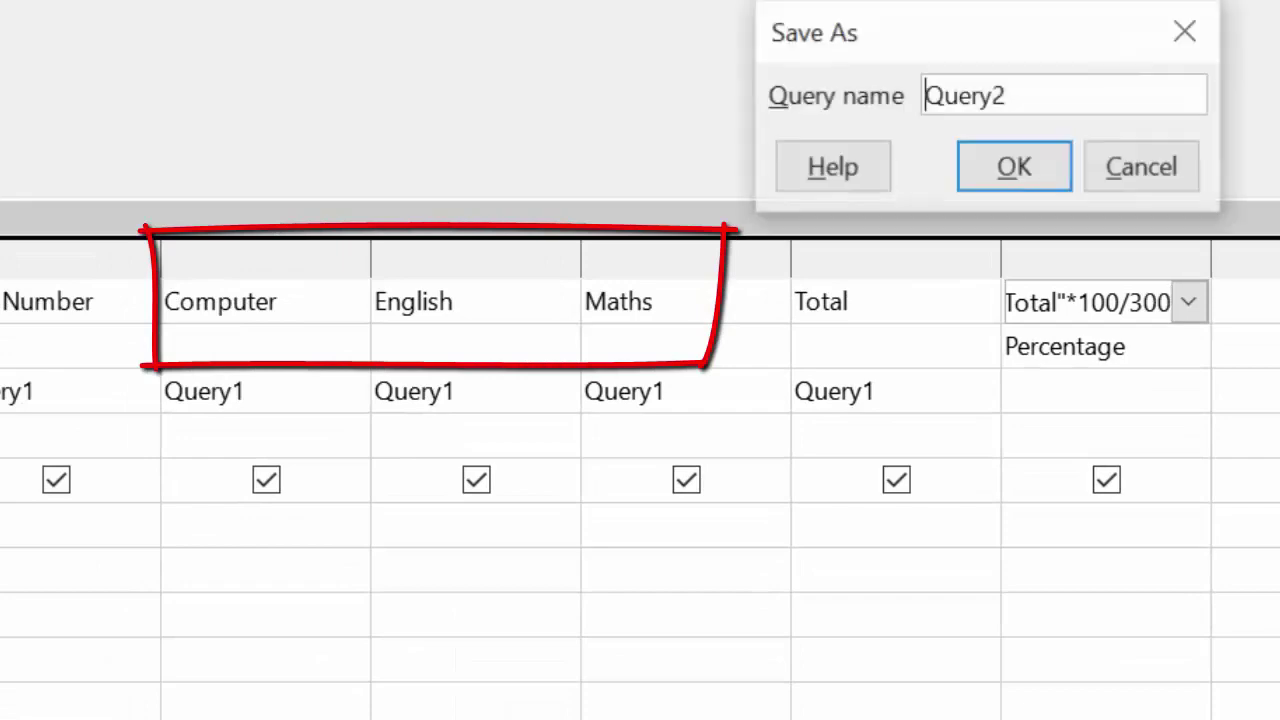
click(1008, 186)
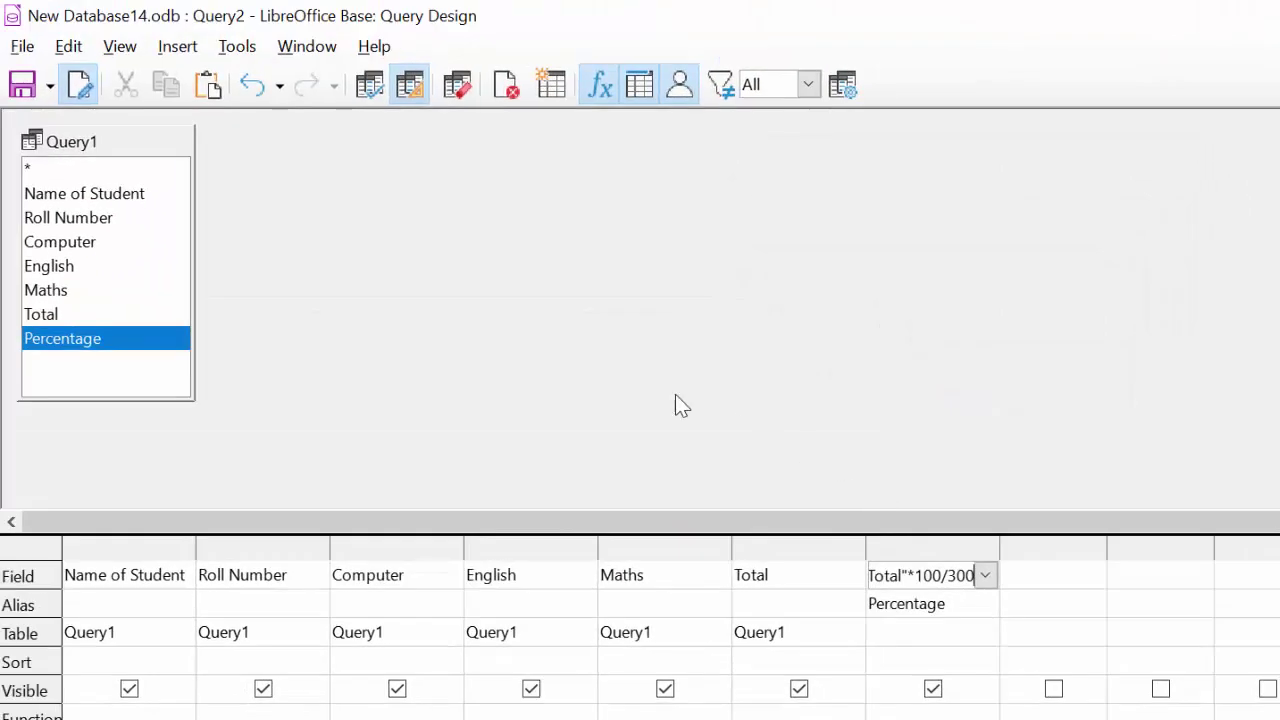
key(ctrl+w)
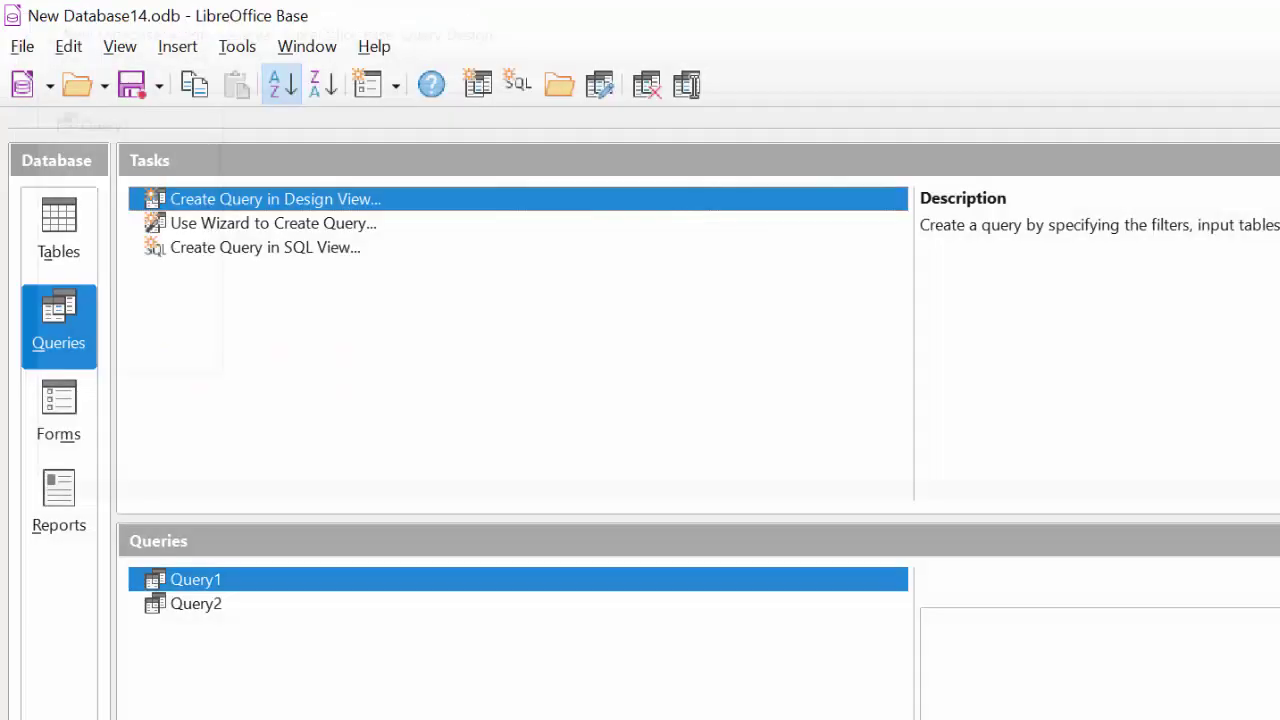
double_click(185, 606)
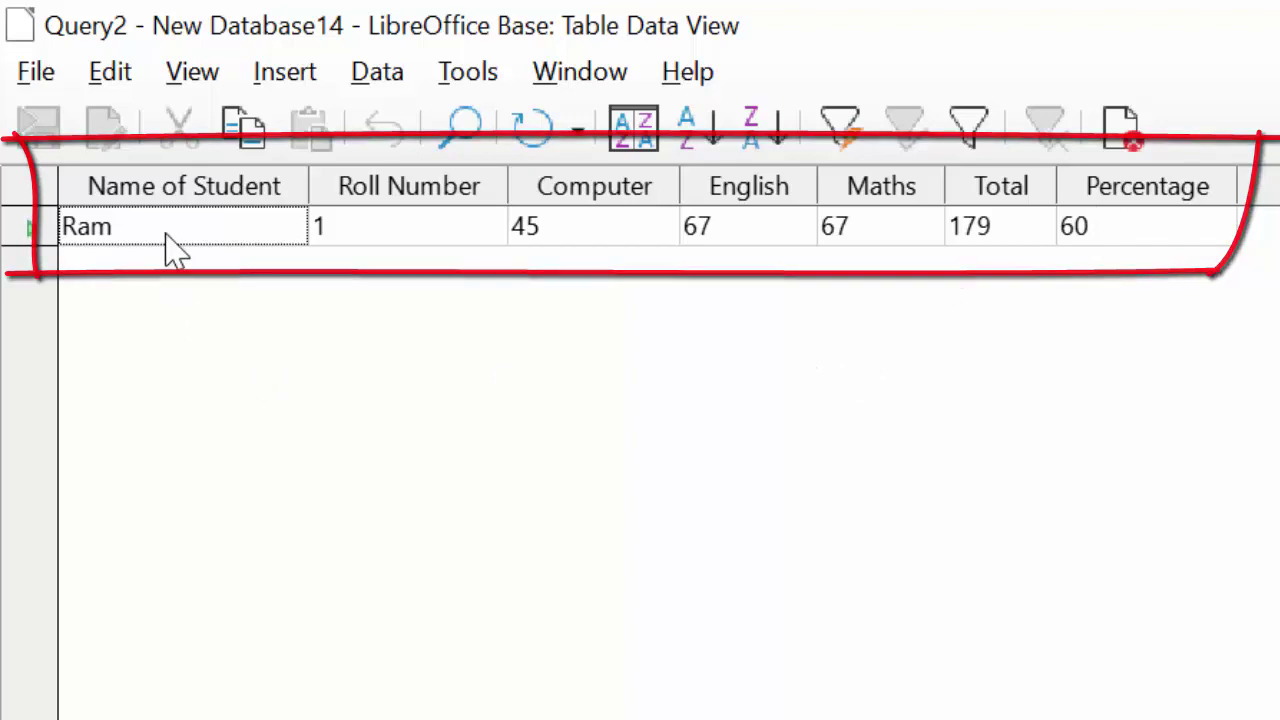
key(ctrl+w)
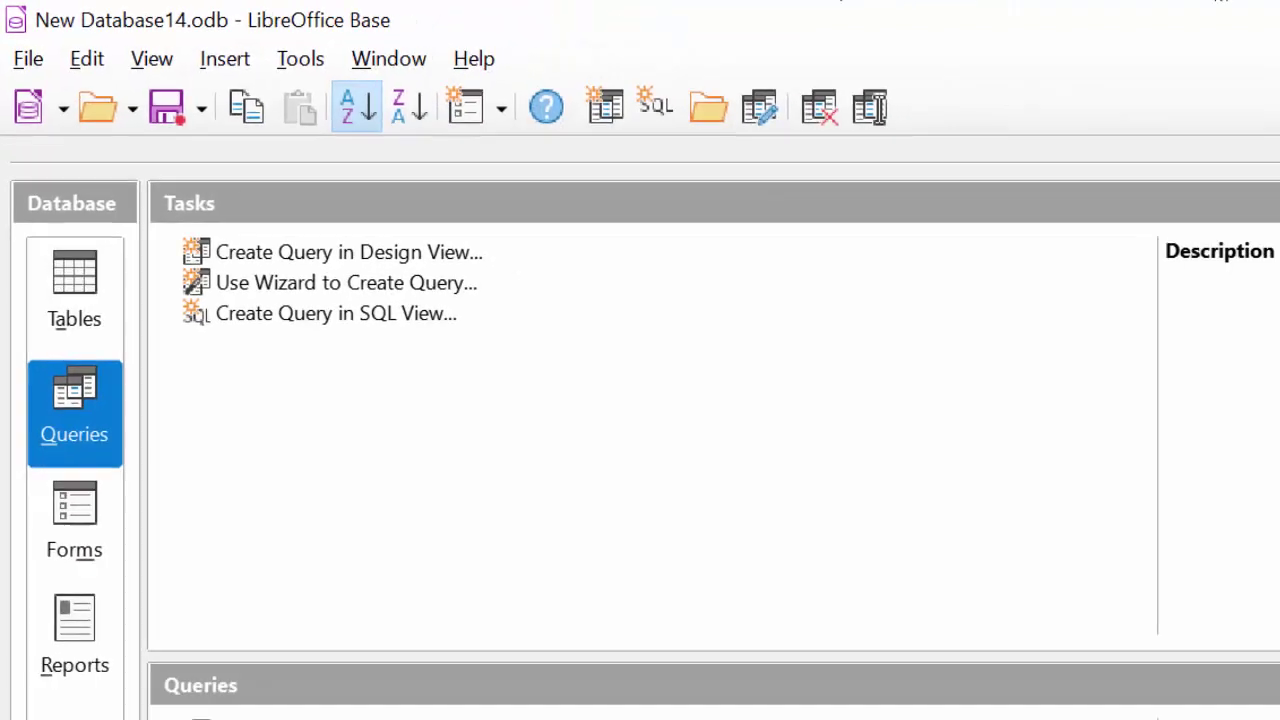
Enter a second student via Query1: a name, roll number 2, marks 55, 67, 78, Total 200
double_click(215, 637)
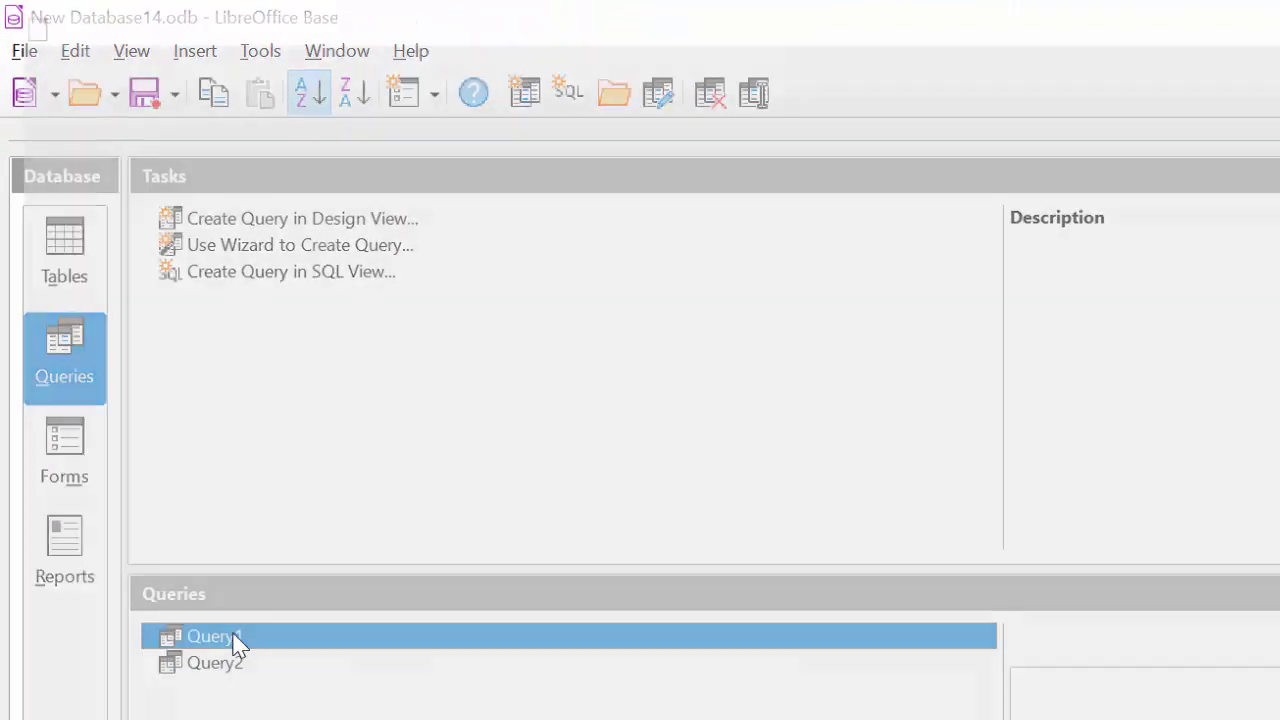
click(88, 185)
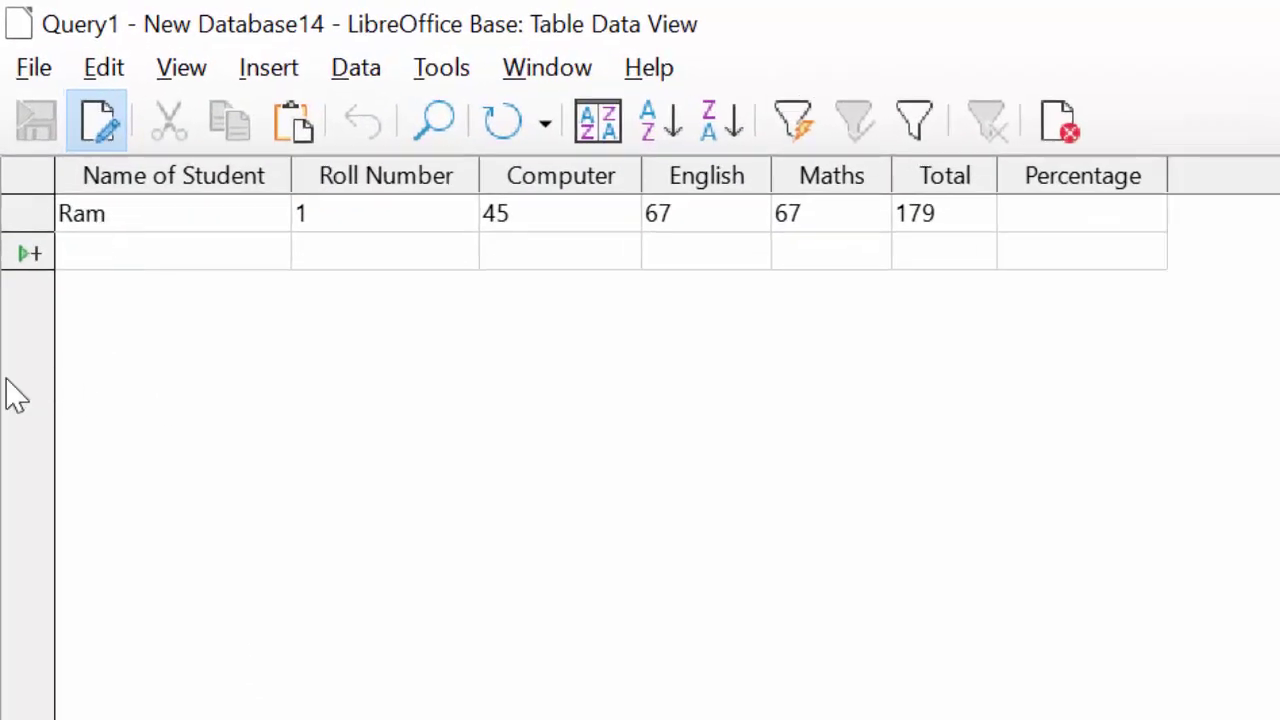
text(Sh)
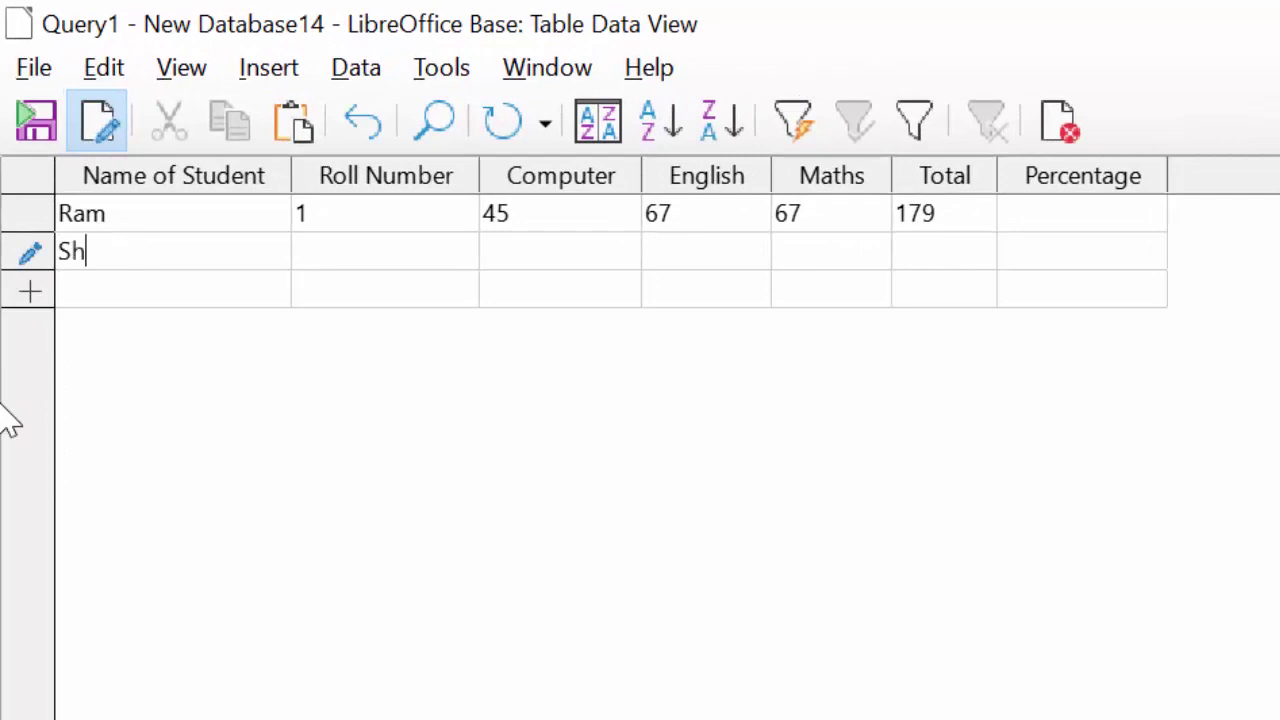
text(yam)
key(Tab)
text(2)
text(55)
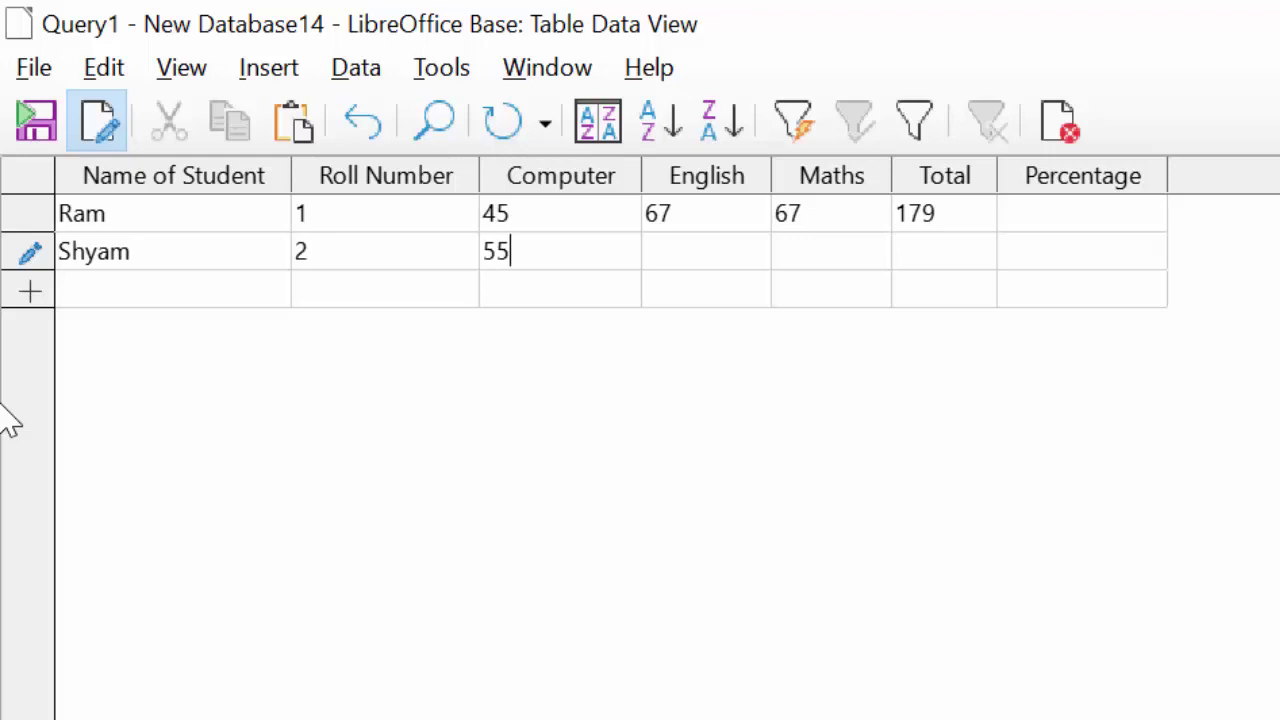
key(Tab)
text(67)
text(8)
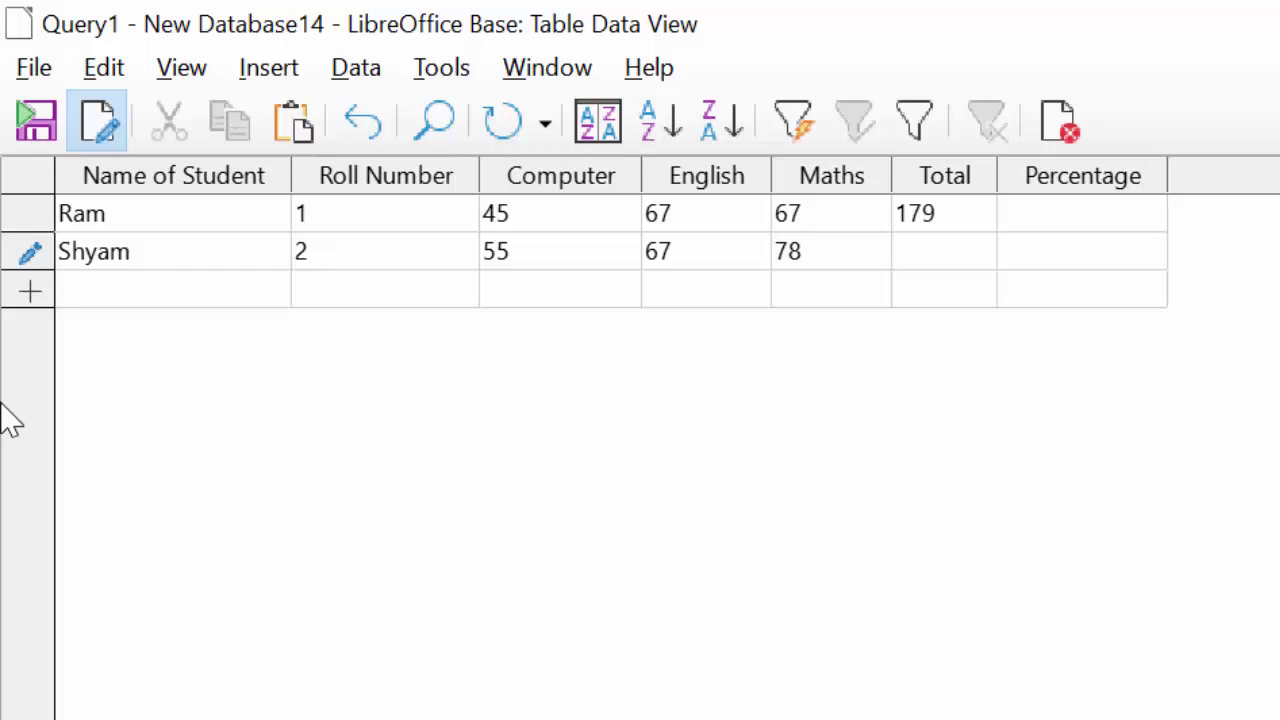
text(200)
key(Return)
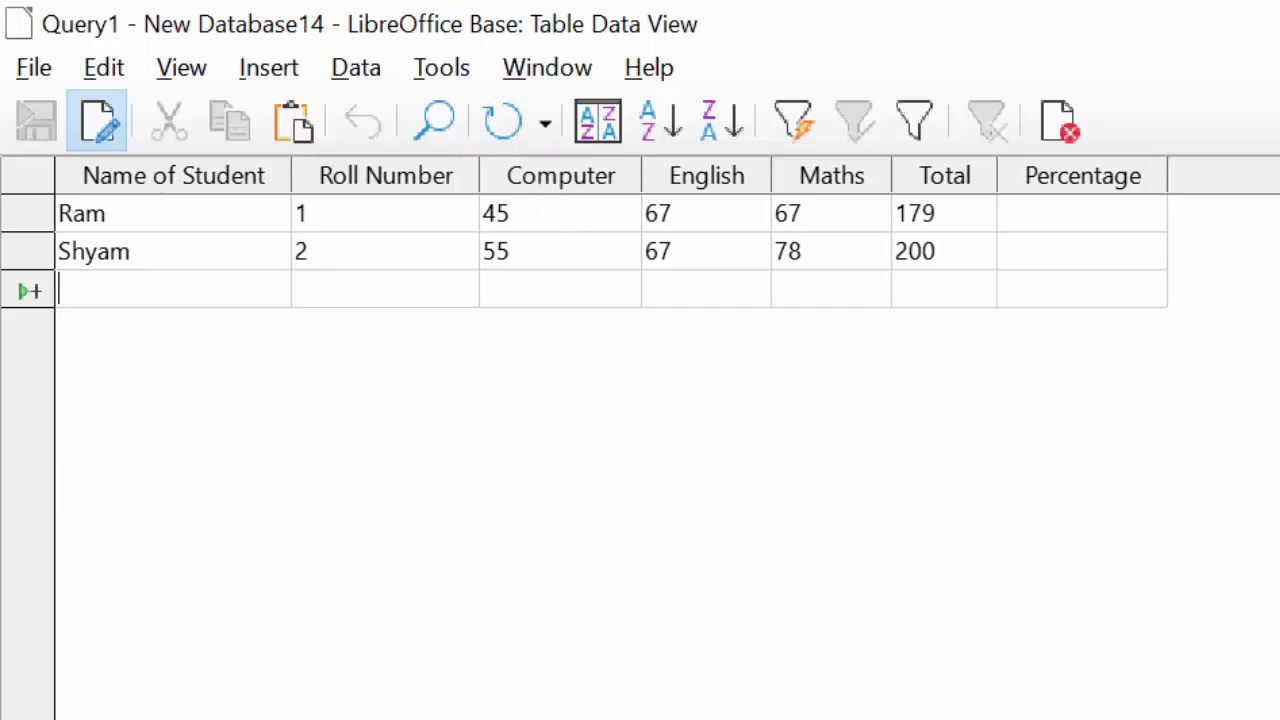
key(ctrl+w)
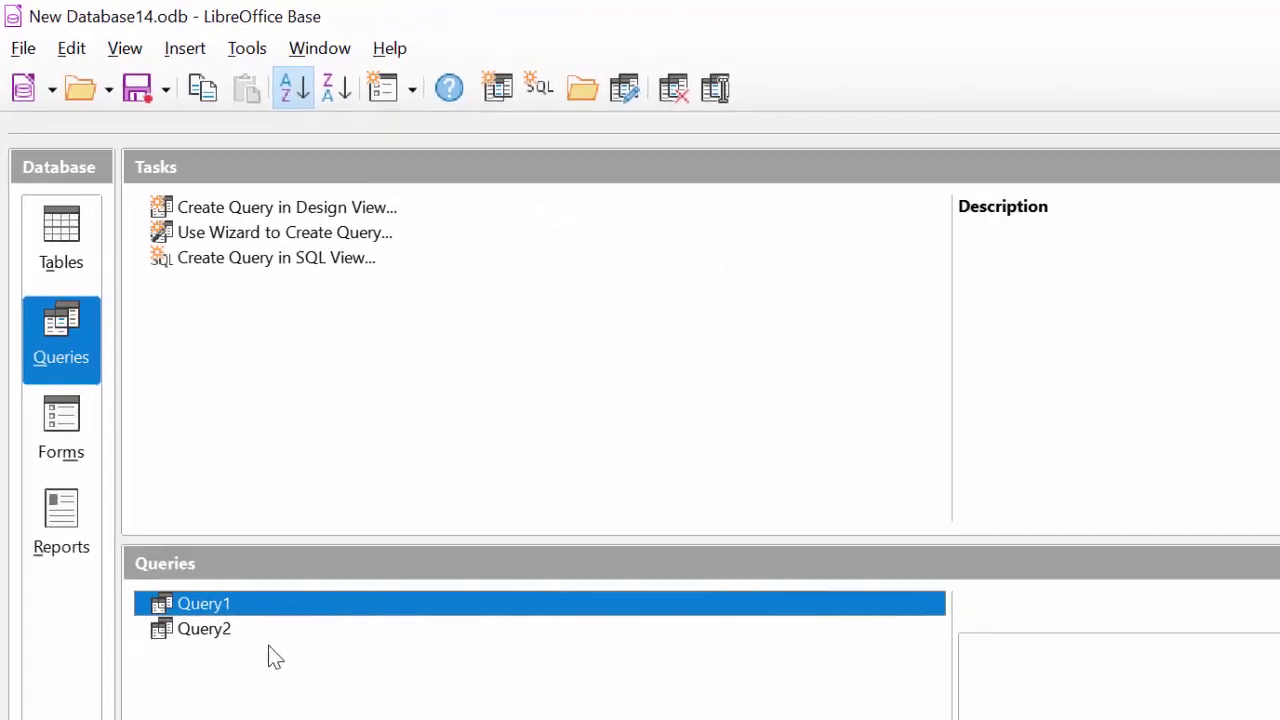
Check that Query2 now gives the second student 67 percent
double_click(257, 572)
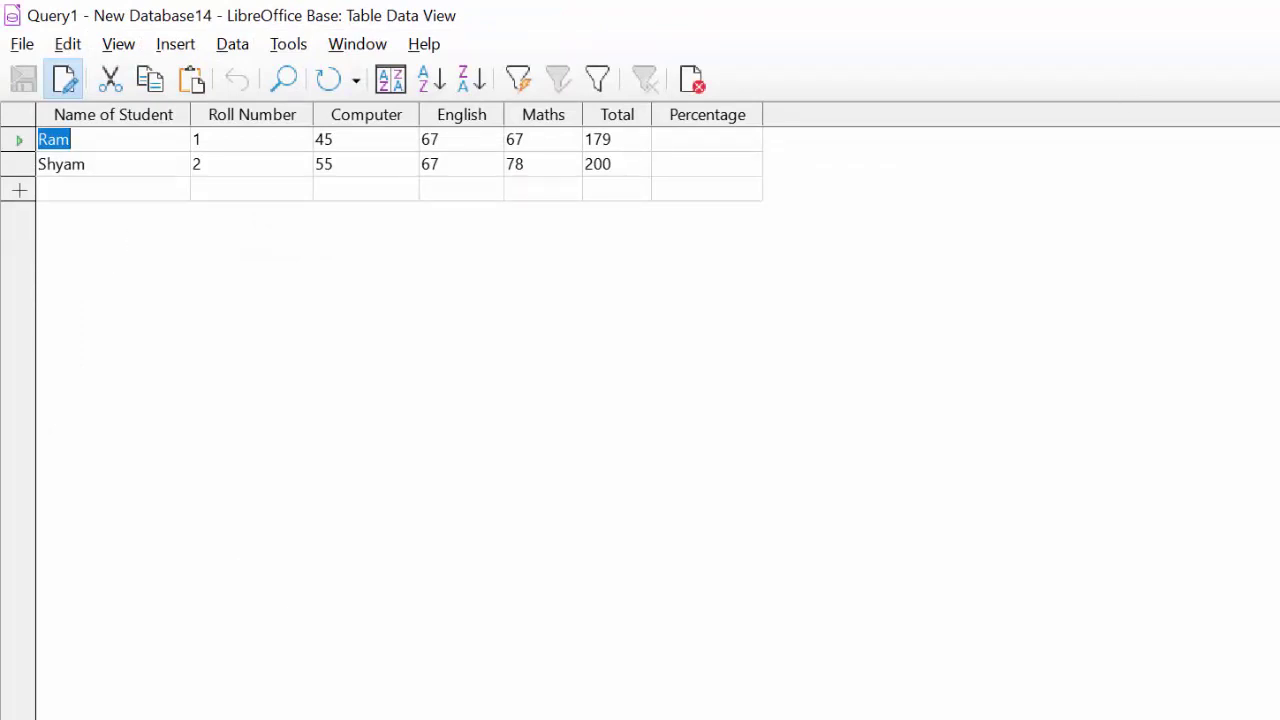
key(ctrl+w)
double_click(191, 604)
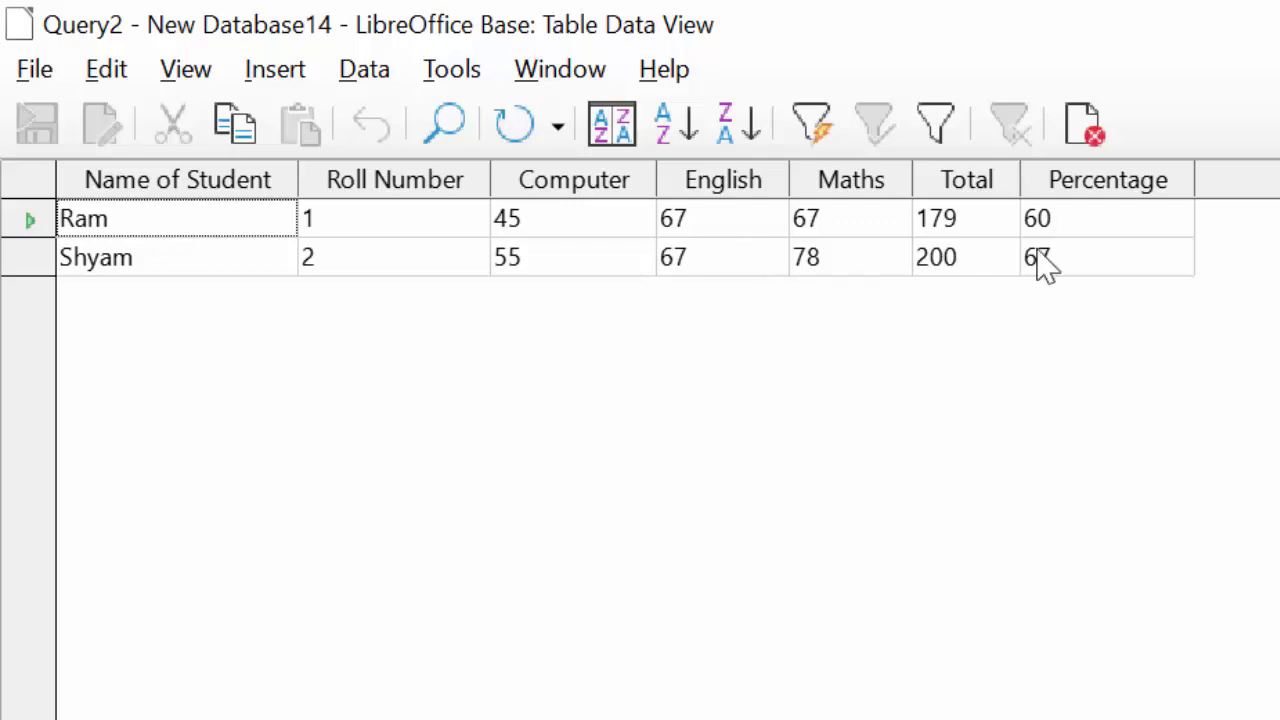
key(ctrl+w)
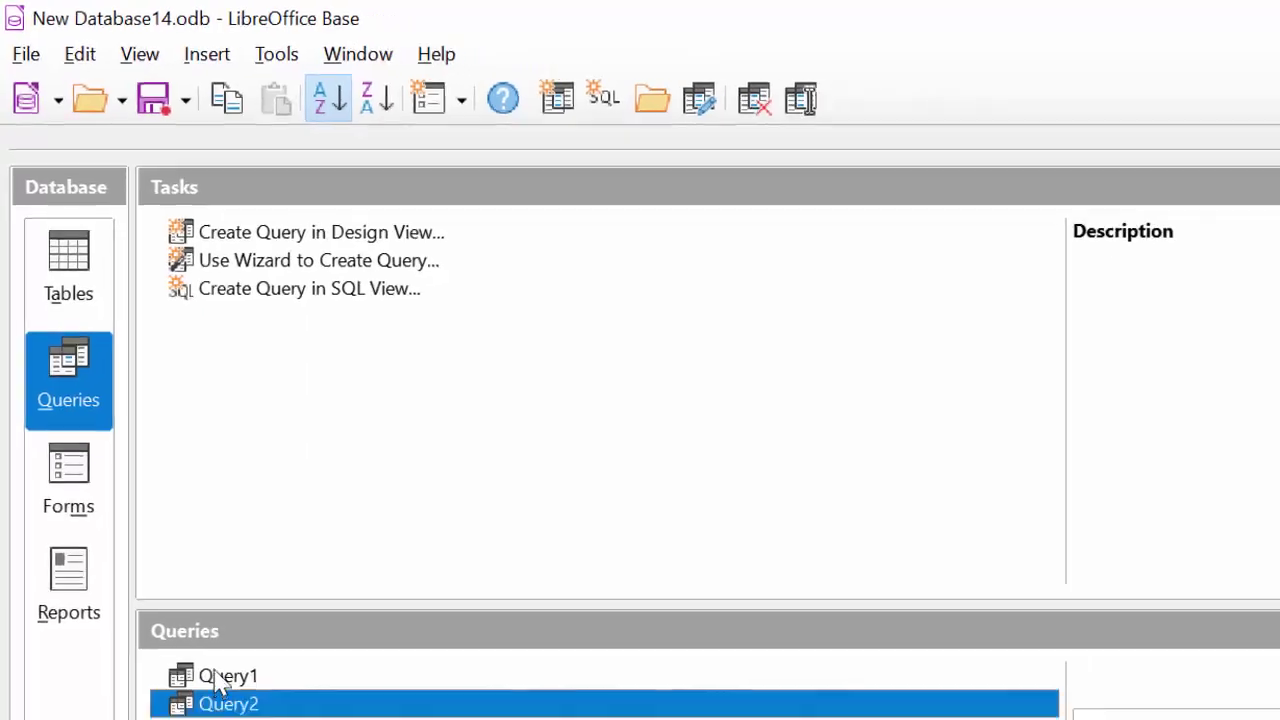
Add a third student via Query1 with roll 3 and marks 67, 88, 66, and save the record
double_click(220, 678)
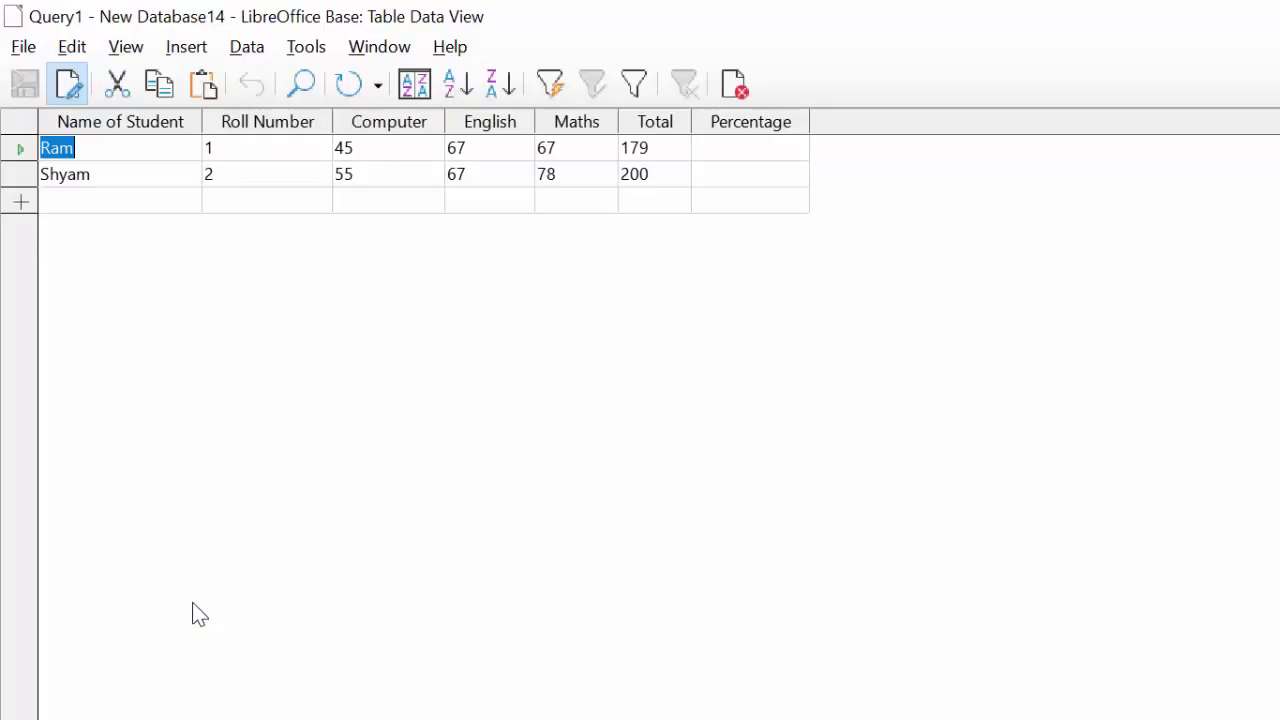
click(105, 202)
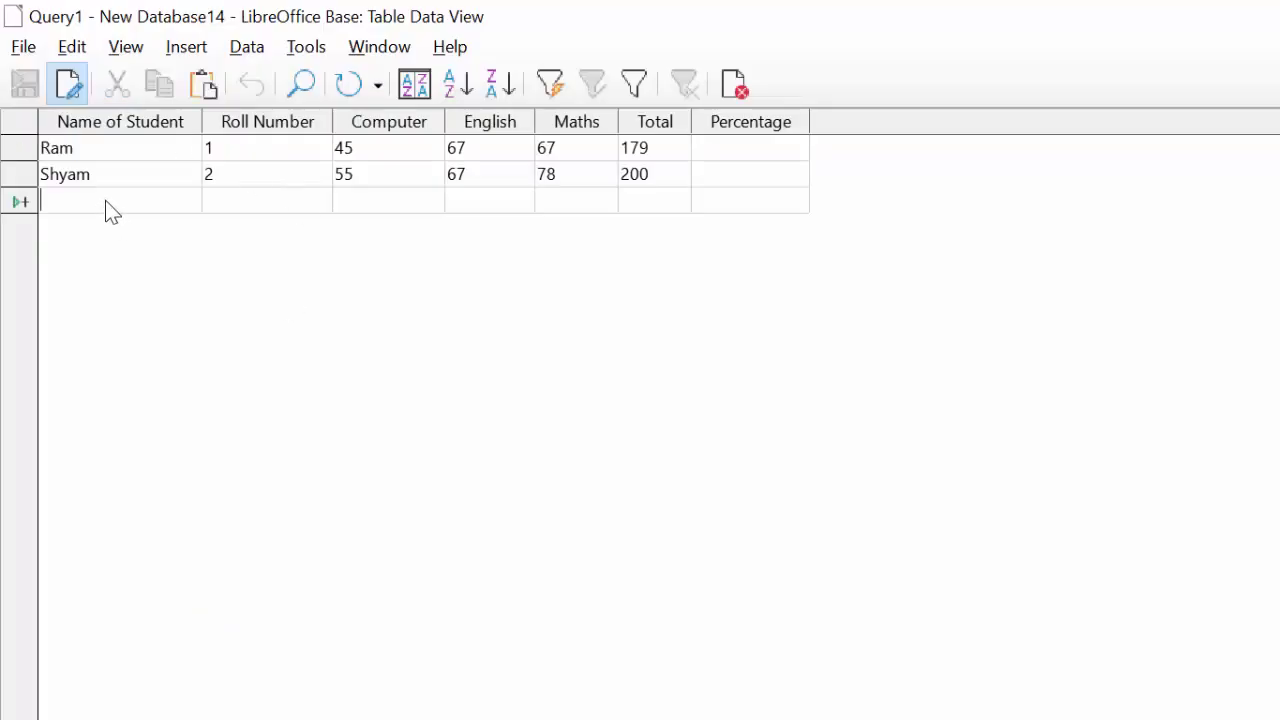
text(A)
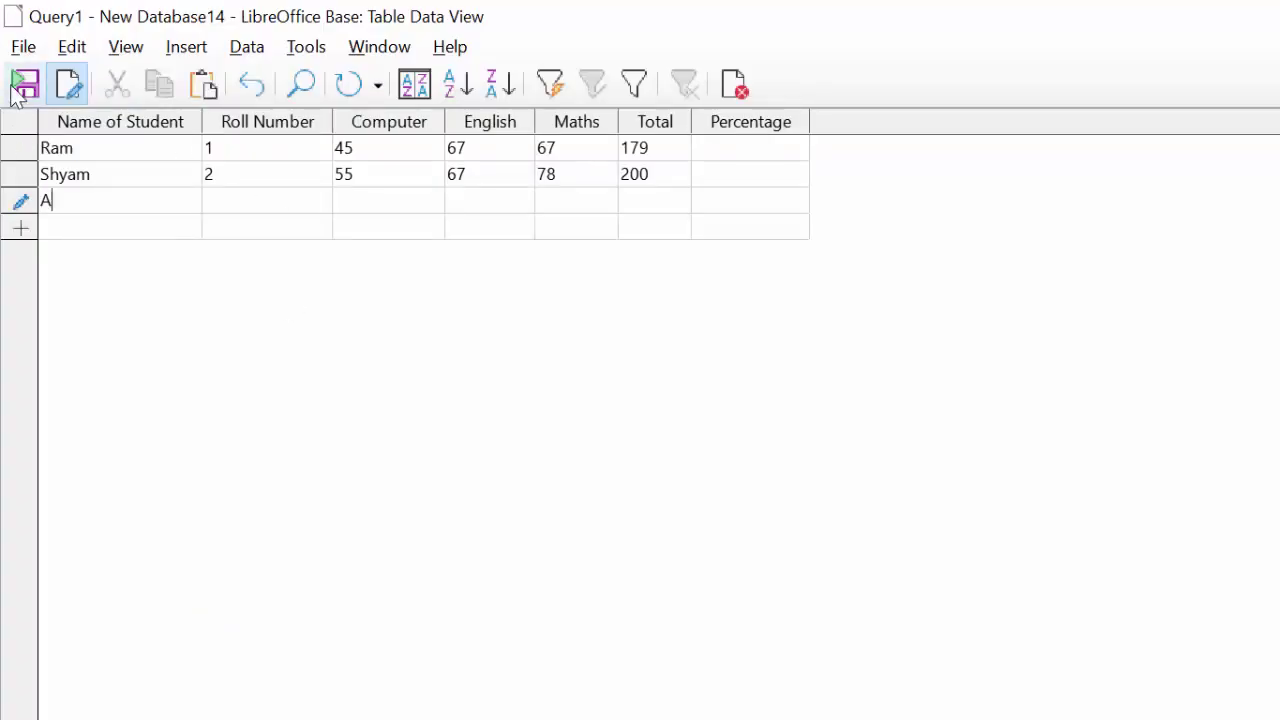
text(bhi)
key(Tab)
text(3)
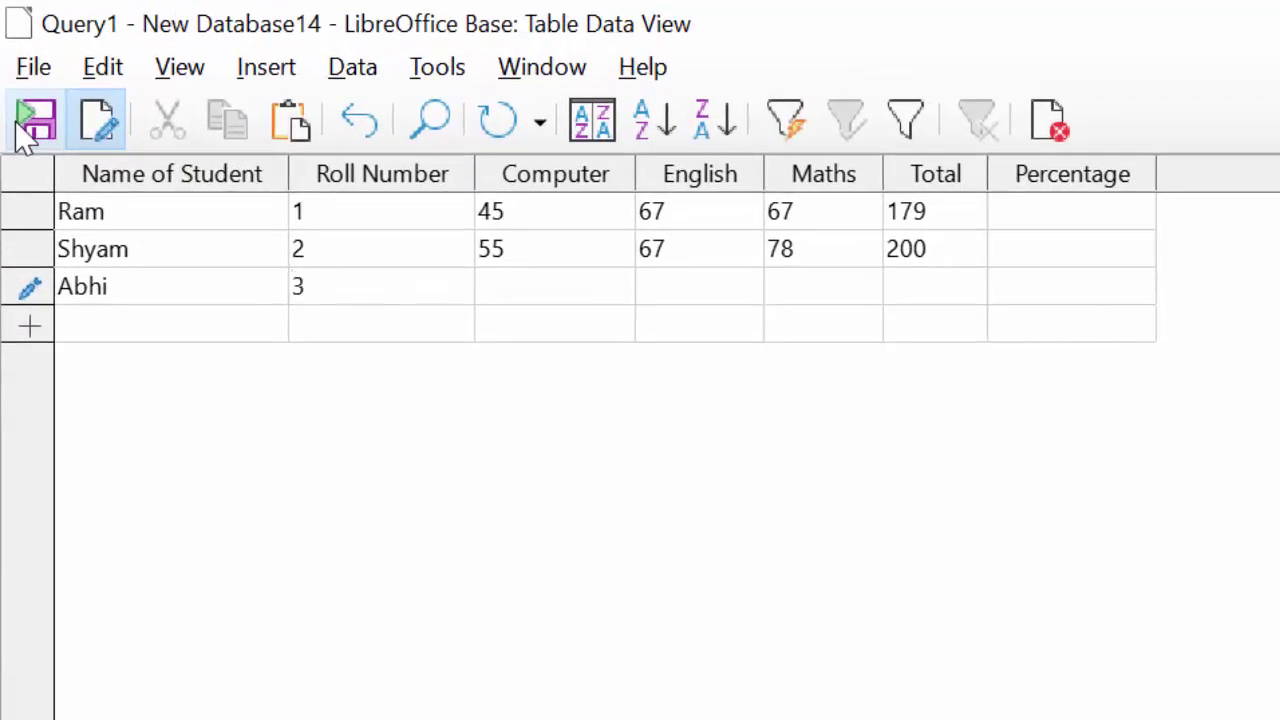
text(6)
text(7)
text(88)
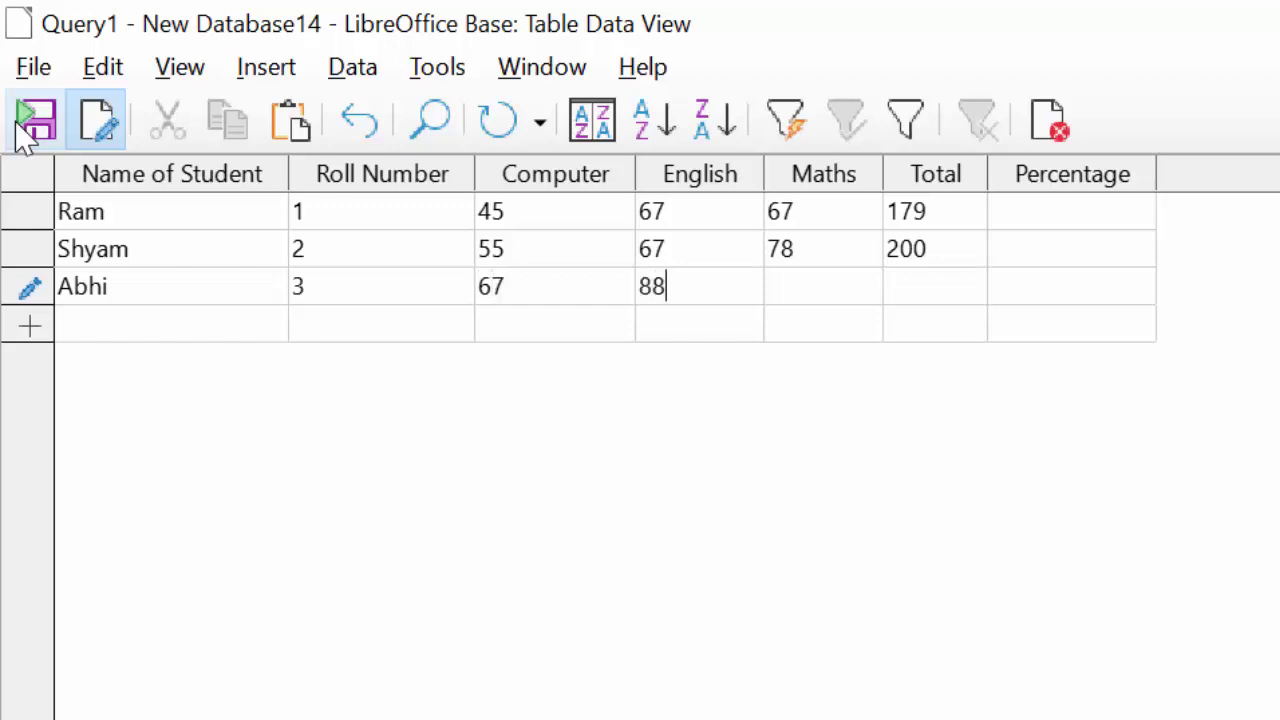
text(66)
click(20, 122)
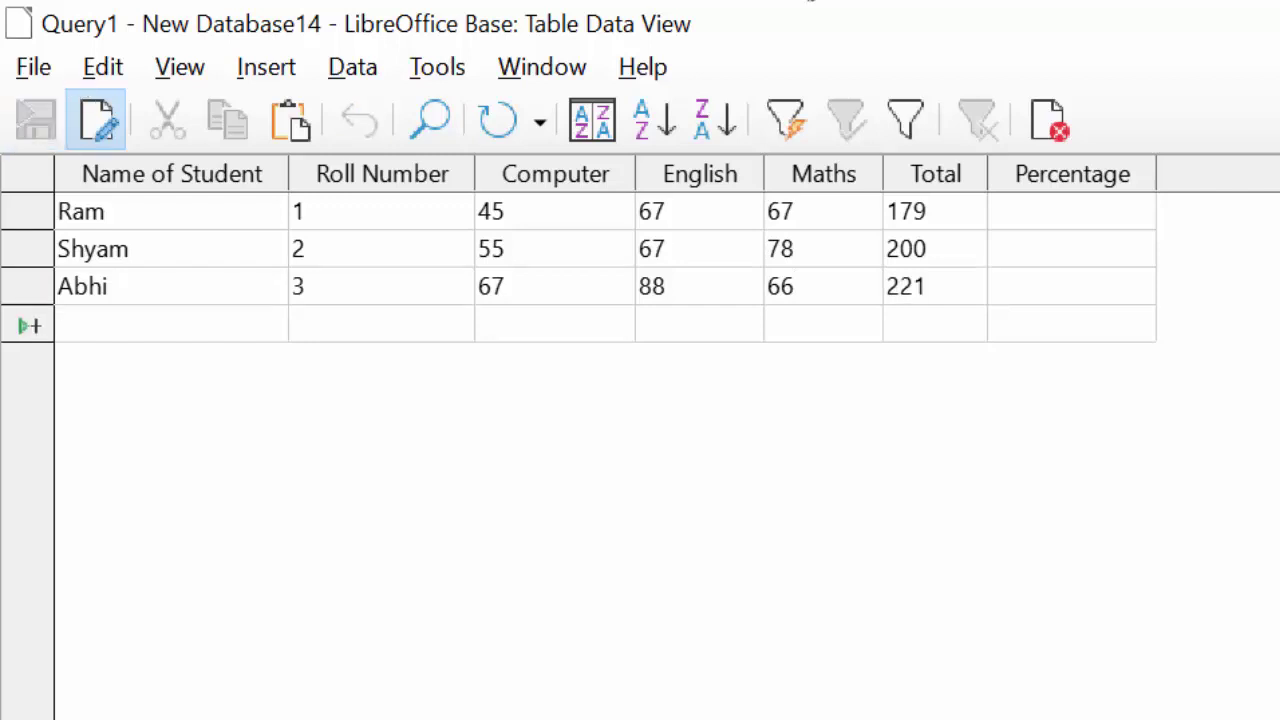
key(ctrl+w)
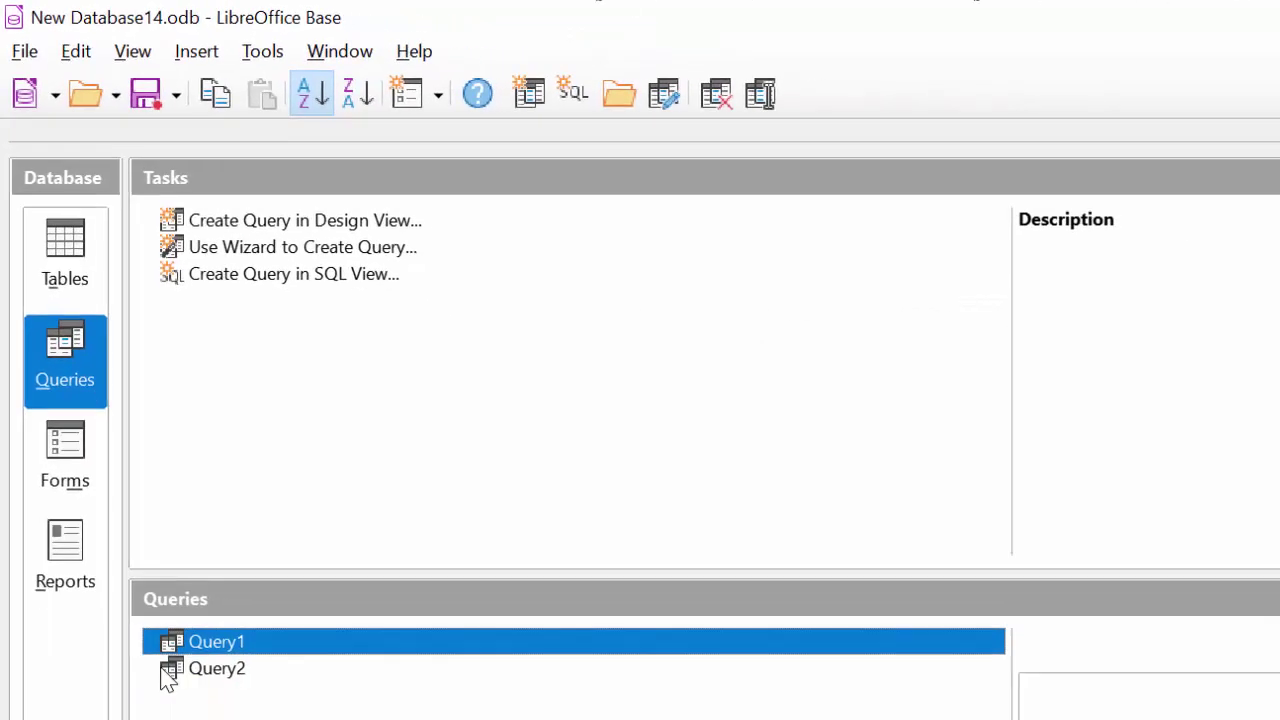
Open Query2 and verify the Percentages read 60, 67 and 74
double_click(163, 669)
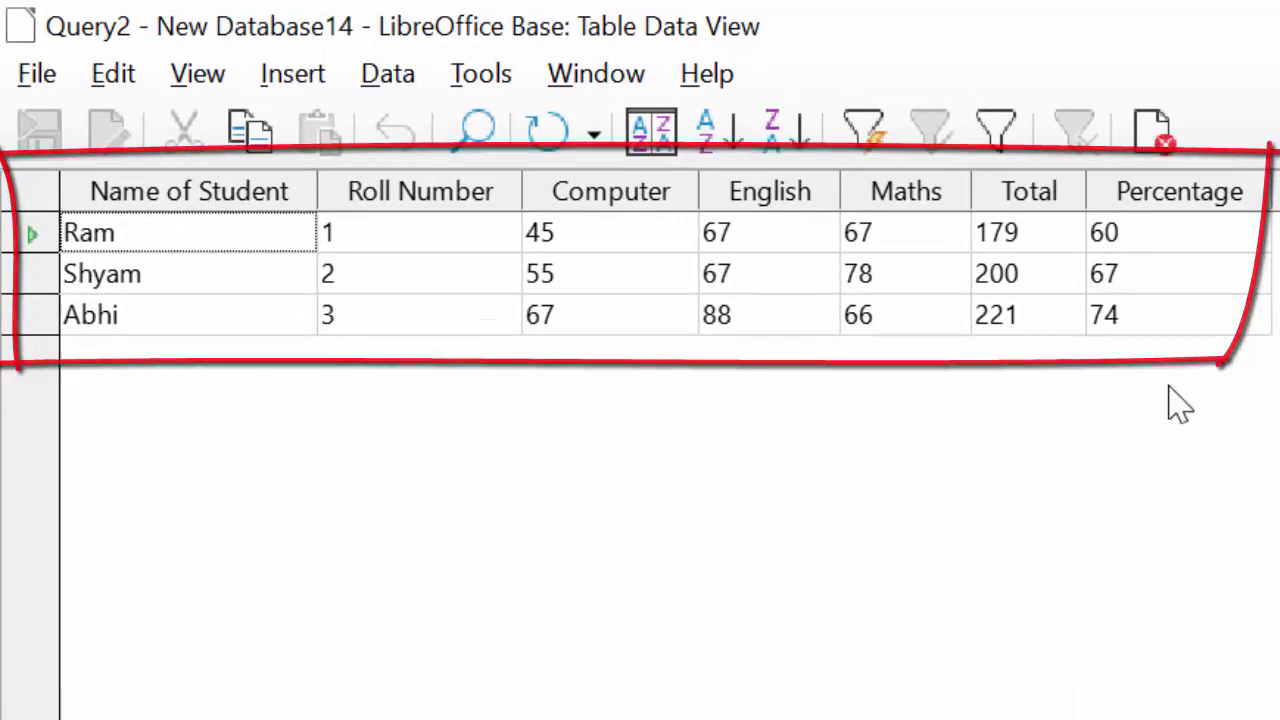
click(1150, 325)
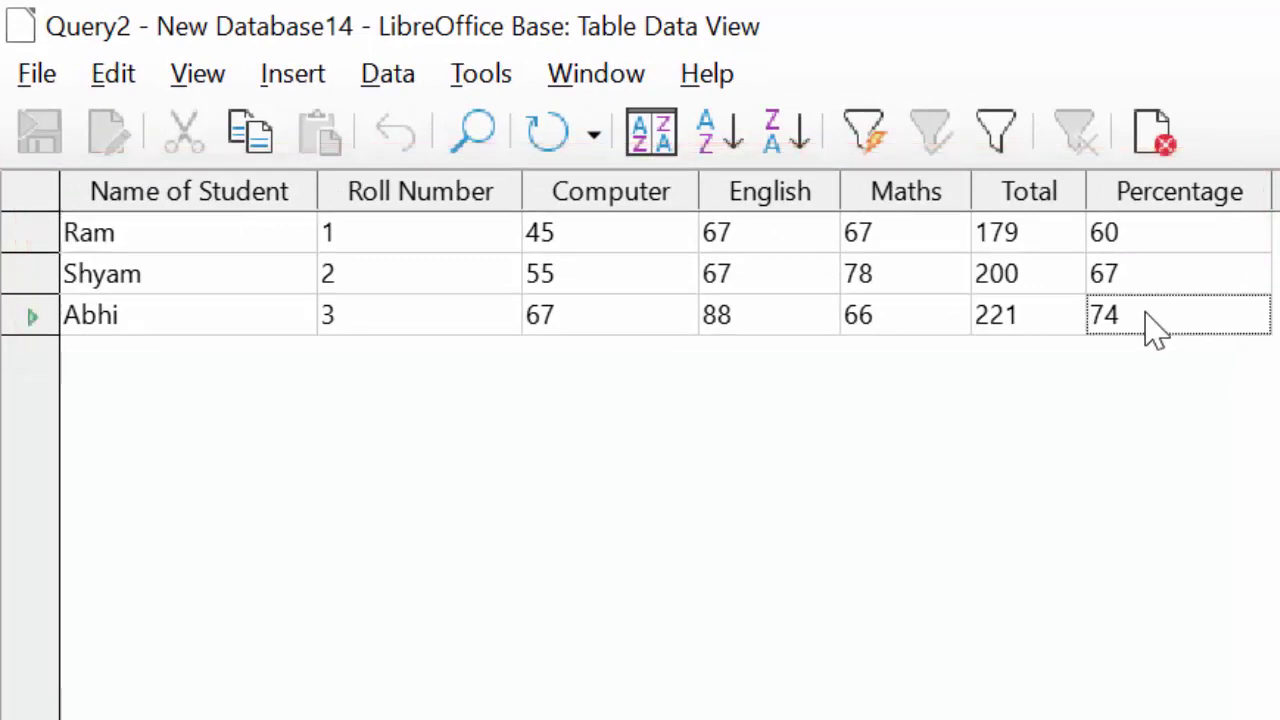